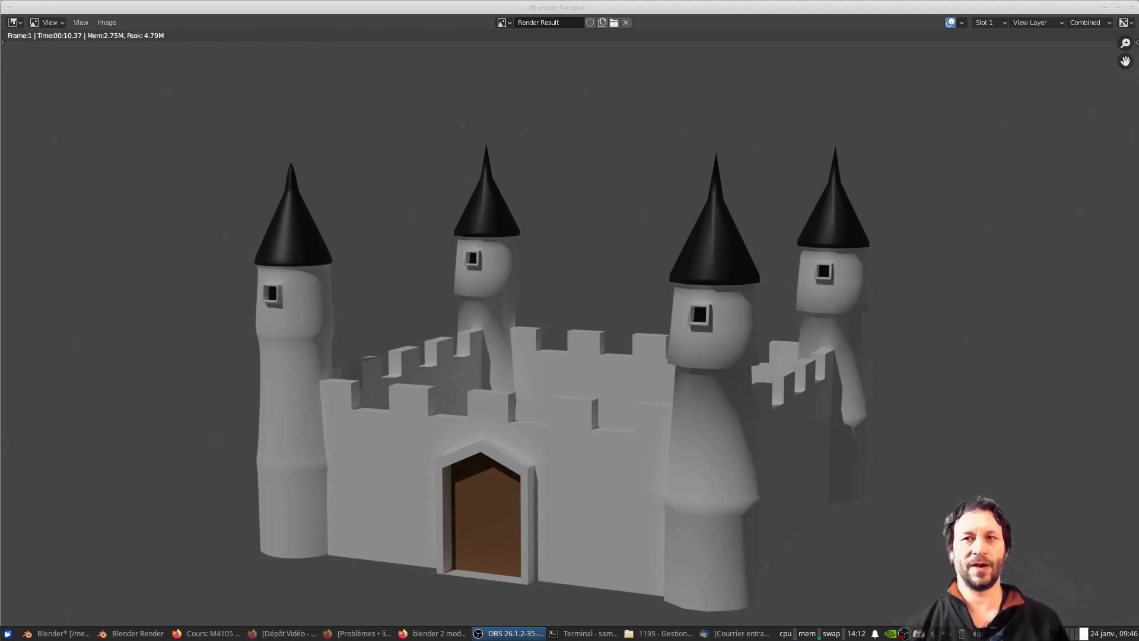
Close the render result and start a new General file, saving the changes to chateau2
key("Escape")
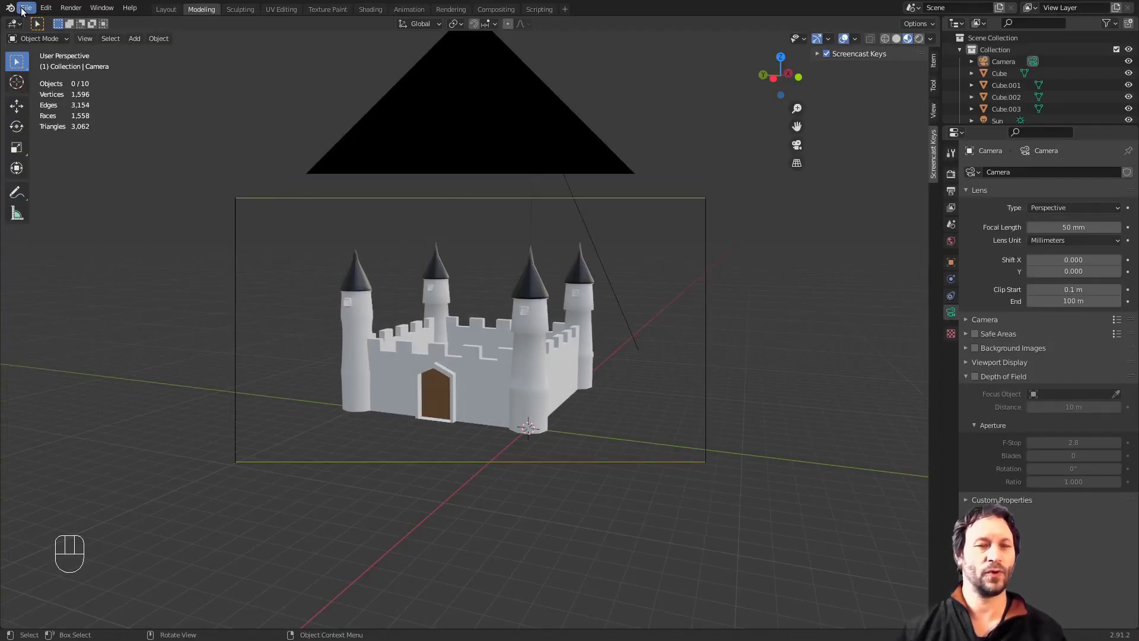
left_click(23, 10)
mouse_move(38, 23)
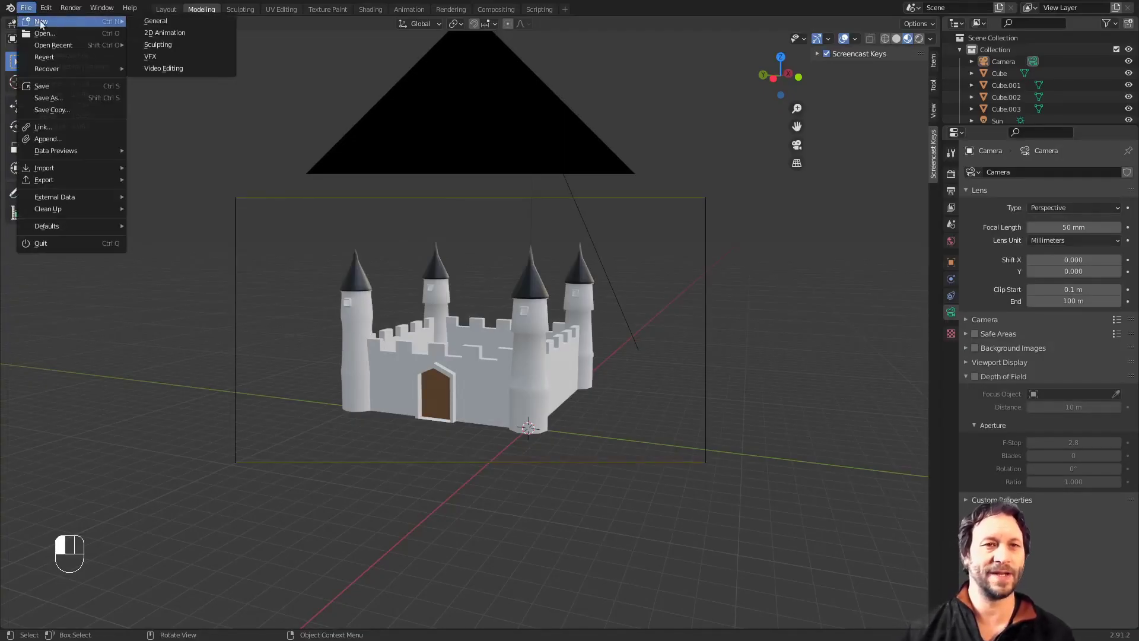
left_click(226, 23)
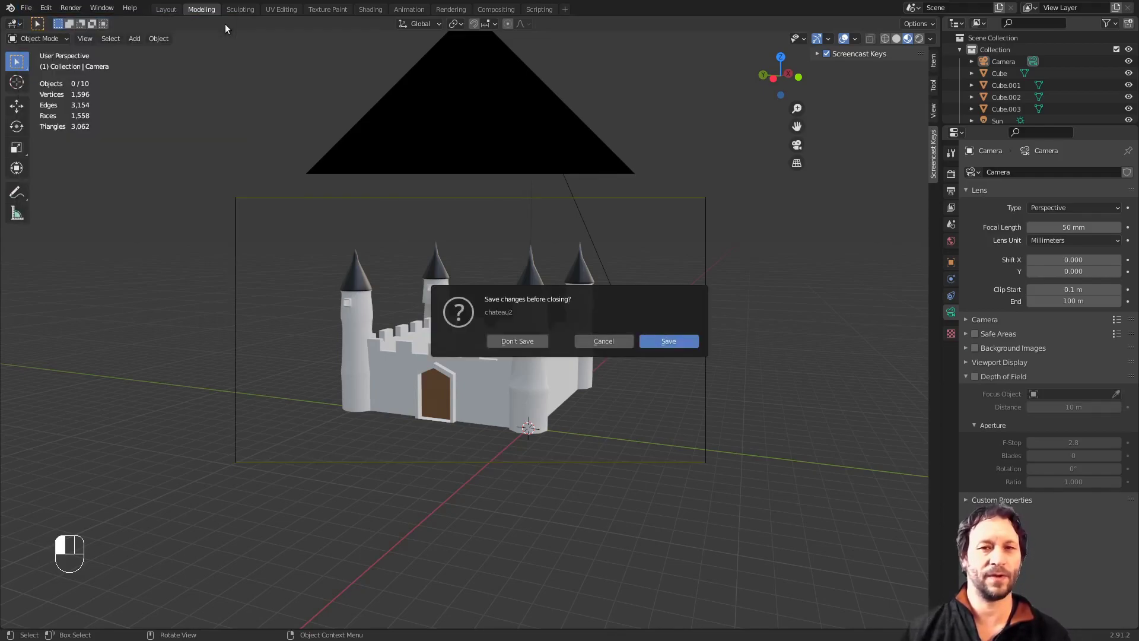
left_click(666, 340)
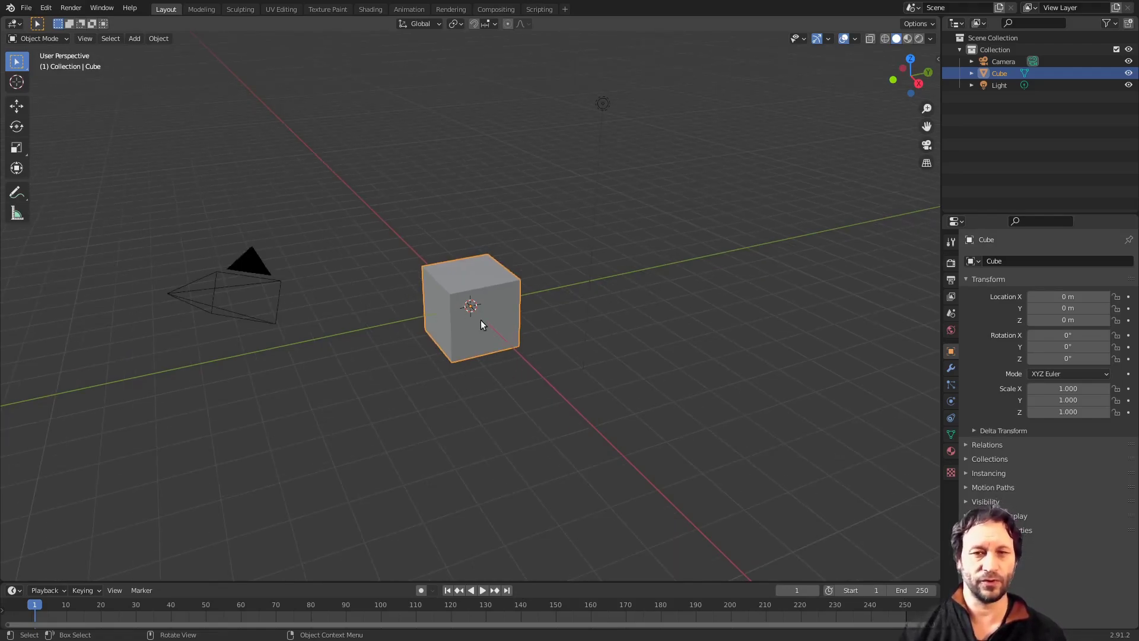
Raise the default cube 1 m along Z and move it horizontally to about X -4.04 m, Y 0.66 m
key("g")
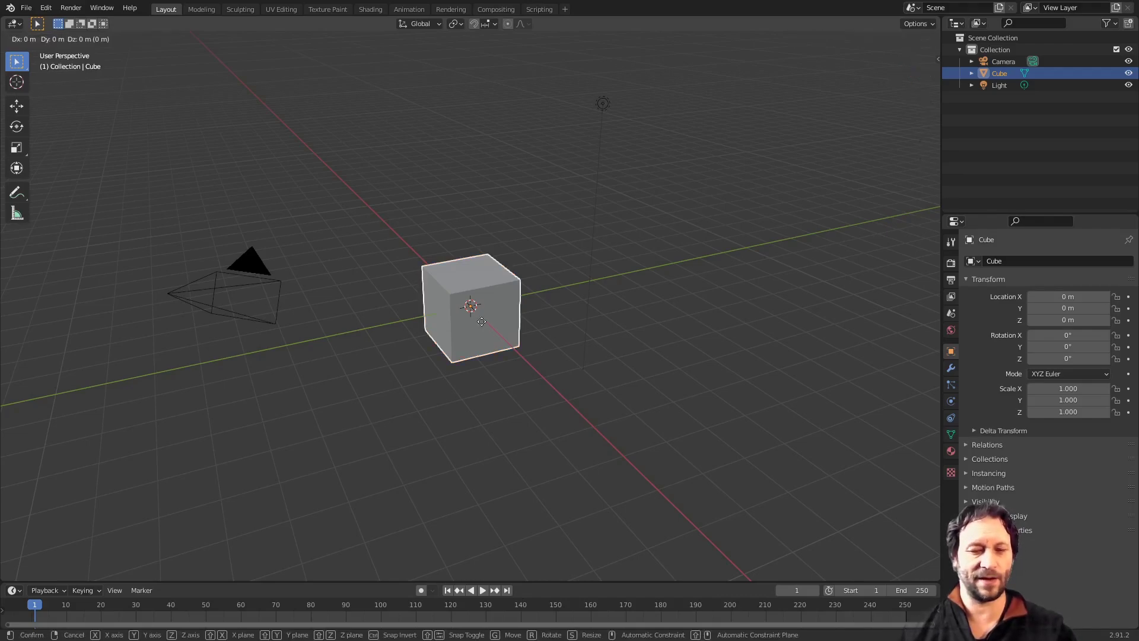
type("z1")
key("Return")
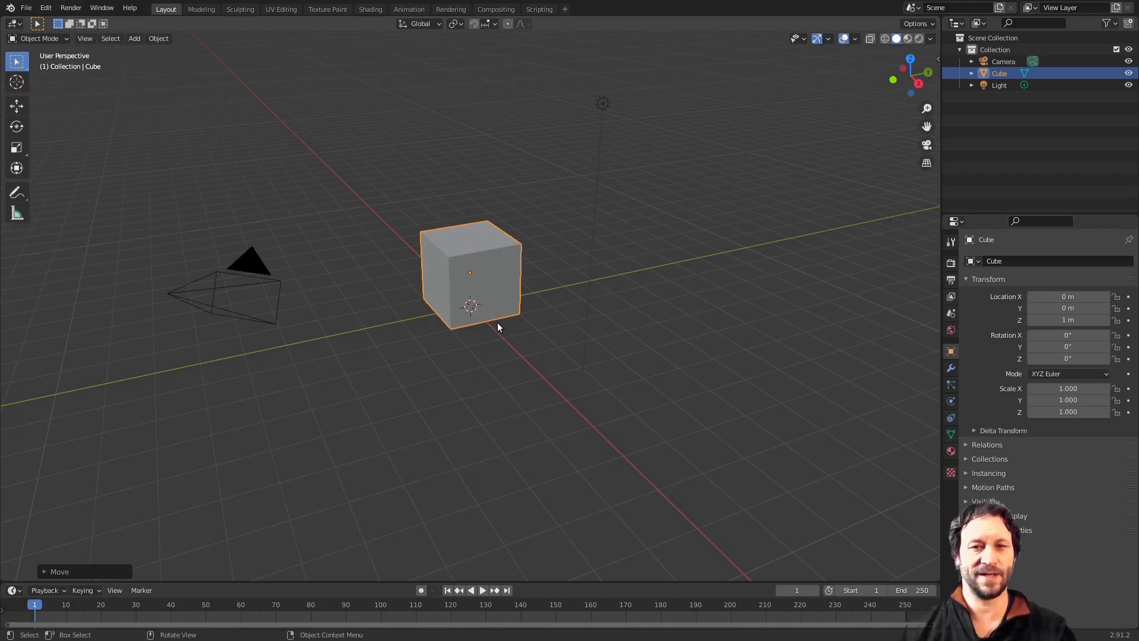
key("g")
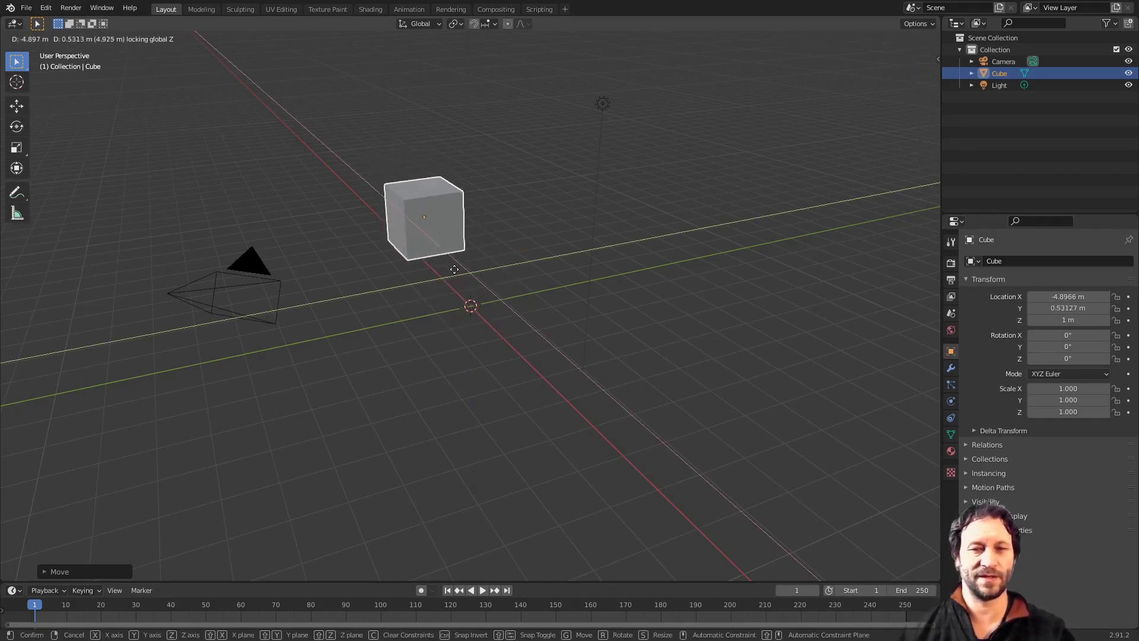
left_click(457, 301)
Add a mesh plane at the origin and scale it by 10 as the ground
key("shift+a")
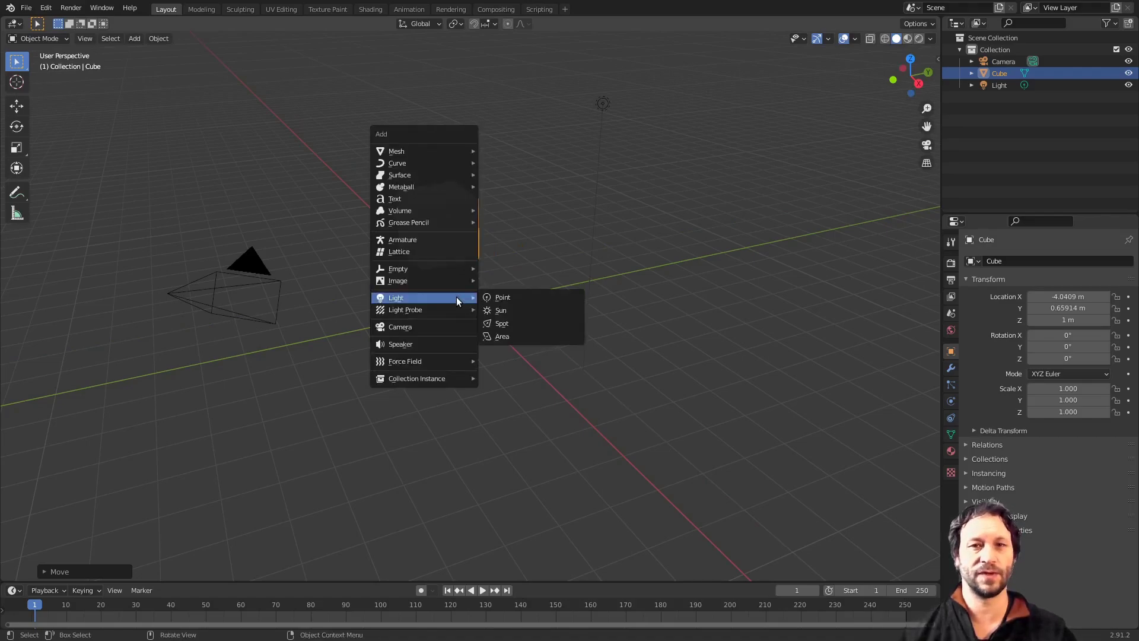
mouse_move(436, 152)
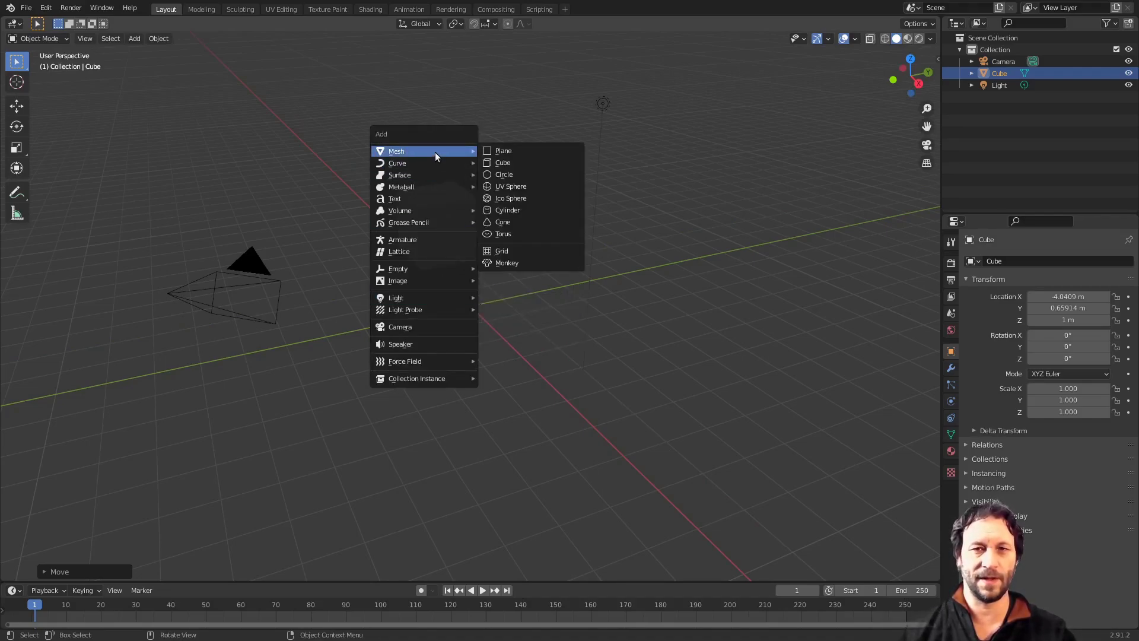
left_click(539, 154)
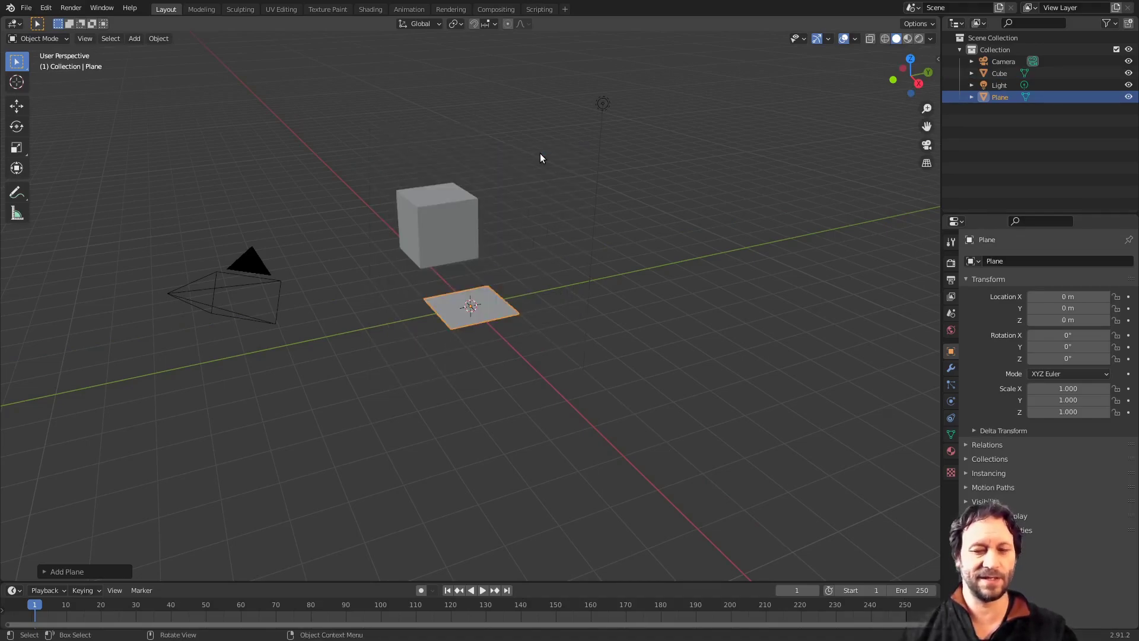
type("s10")
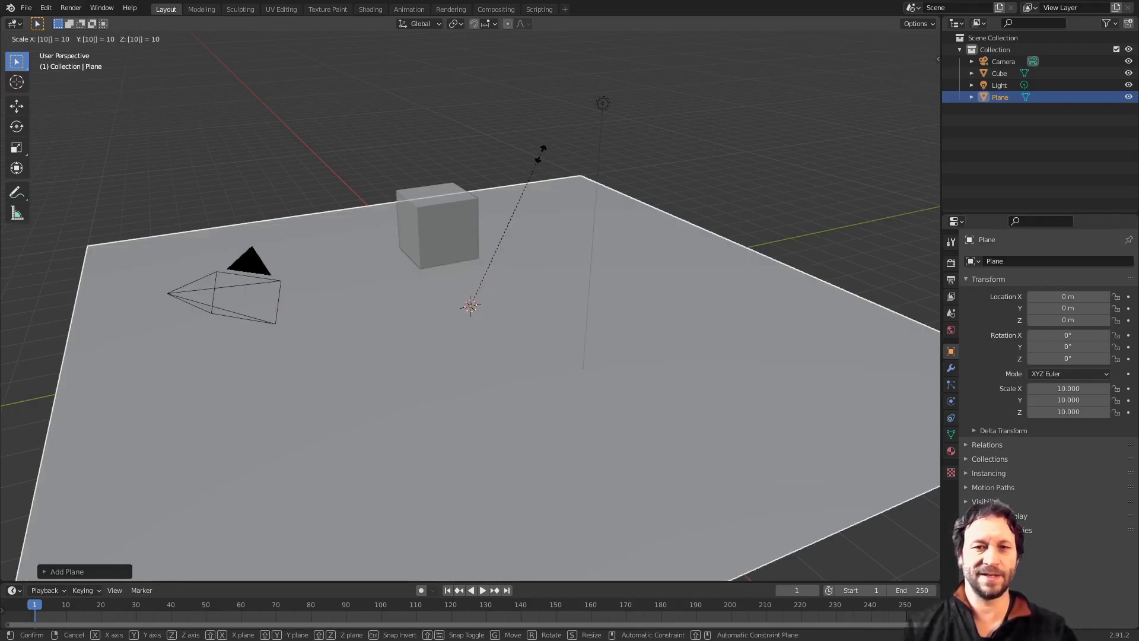
key("Return")
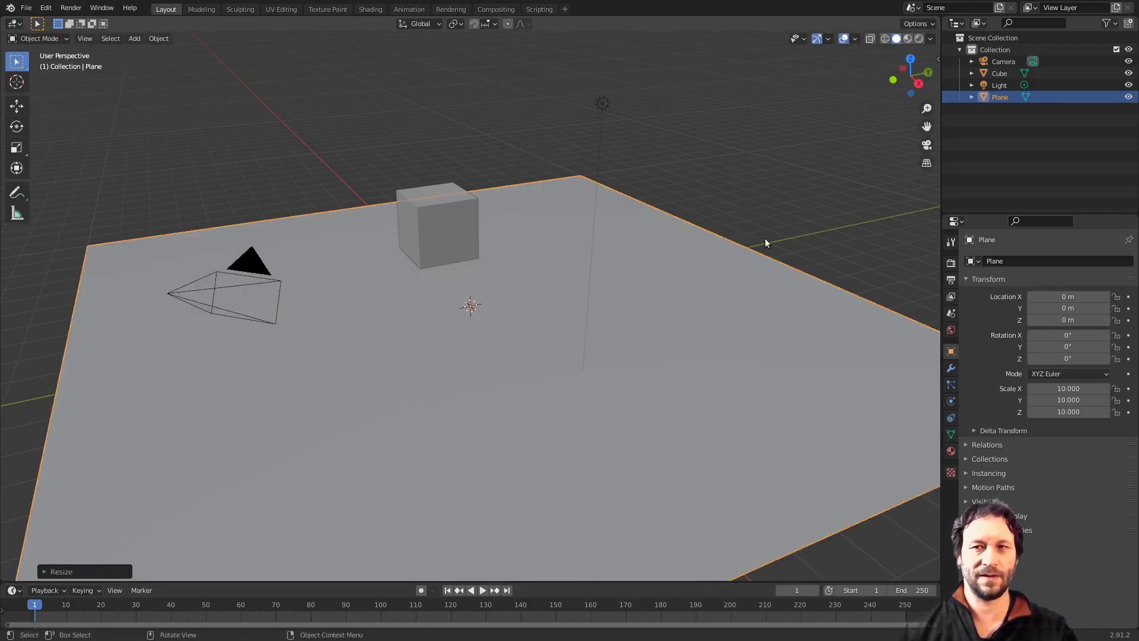
Enable the Screencast Keys display in the viewport and collapse its settings
key("n")
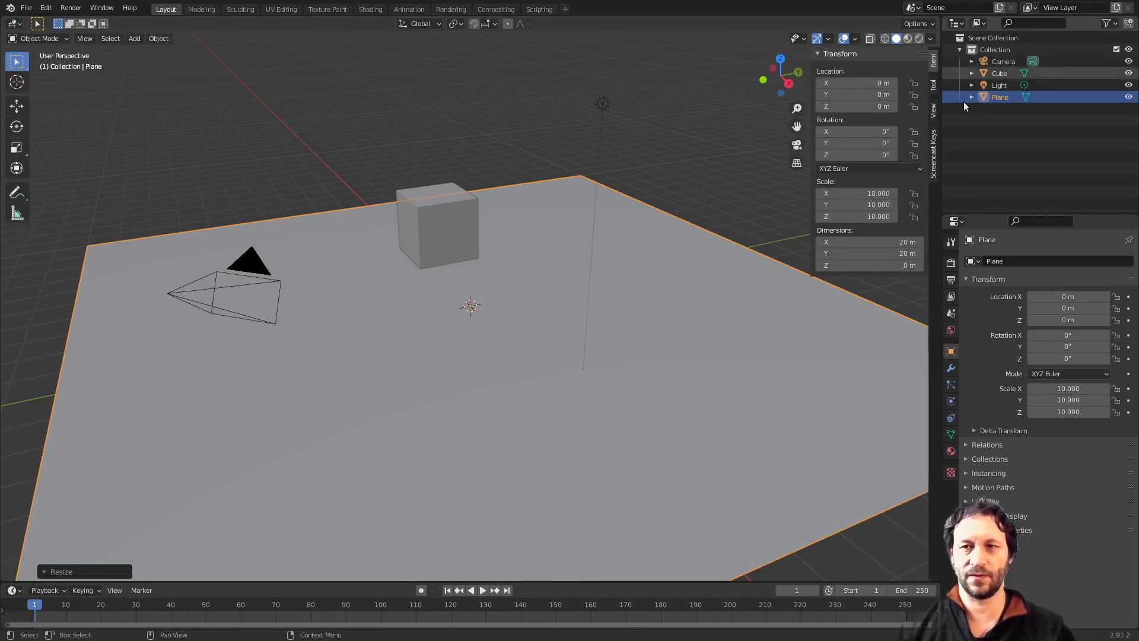
left_click(934, 153)
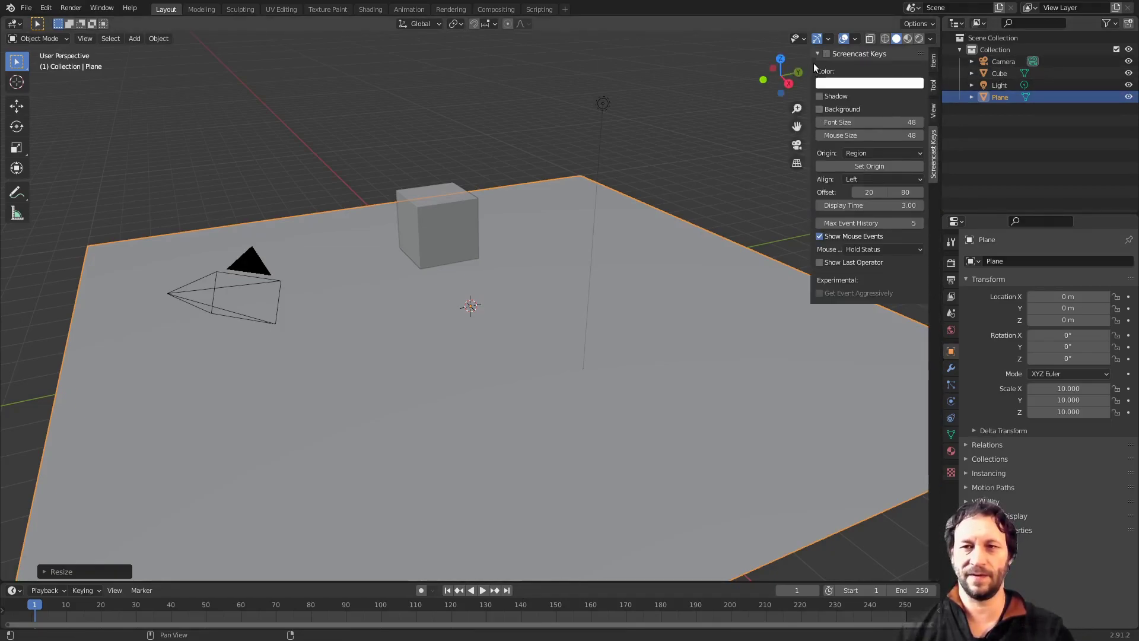
left_click(826, 54)
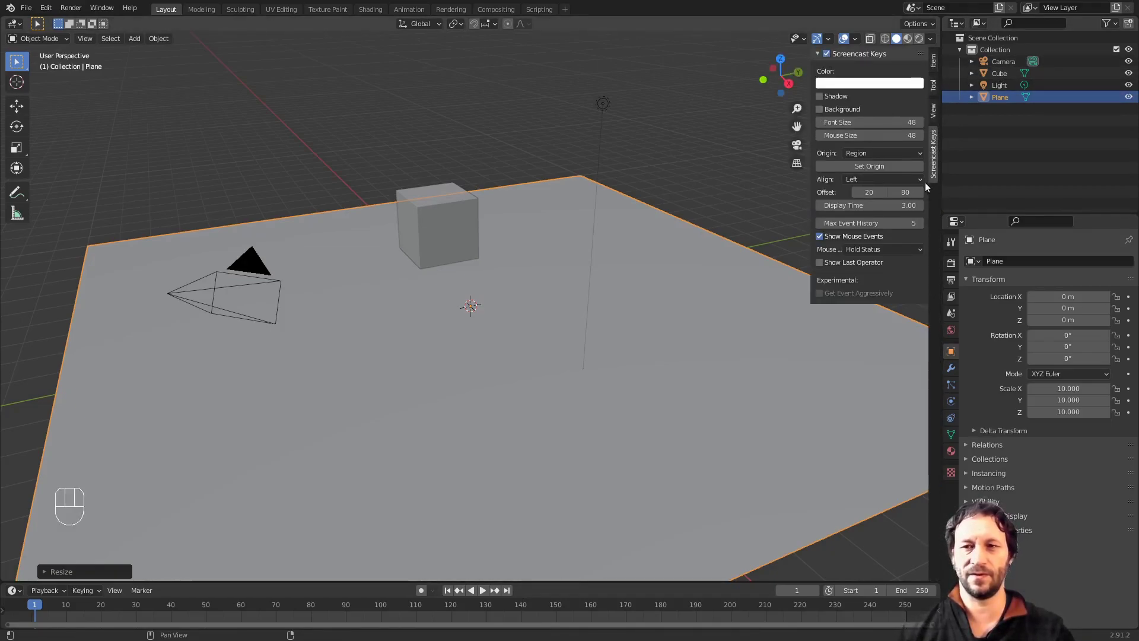
left_click(817, 53)
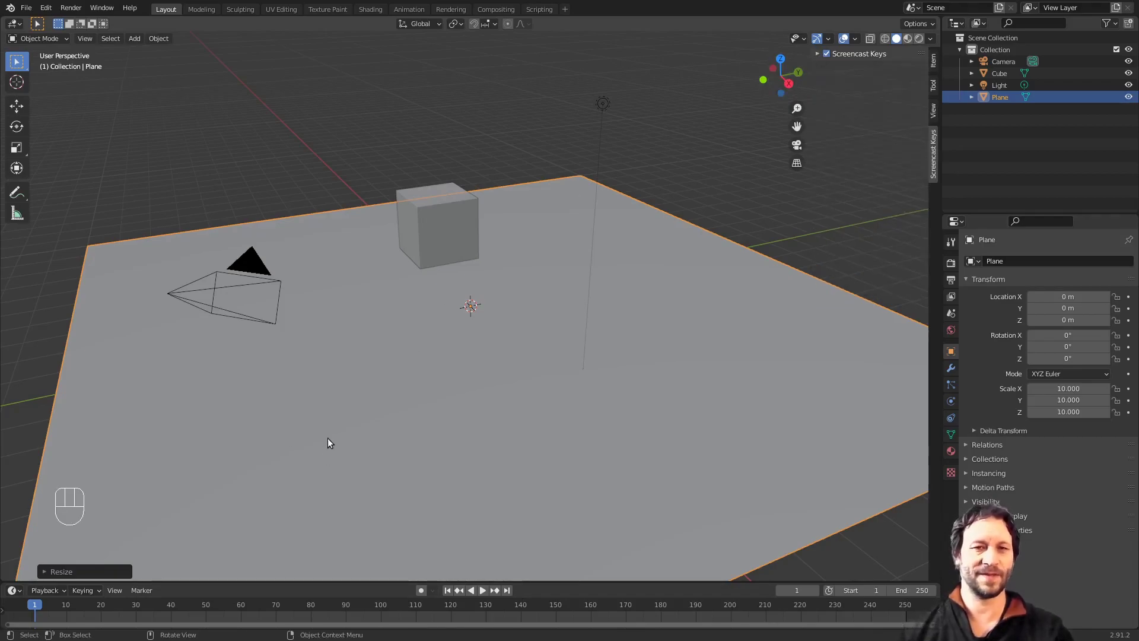
Add a UV sphere at the origin and raise it 1 m along Z
middle_click_drag(390, 397, 412, 400)
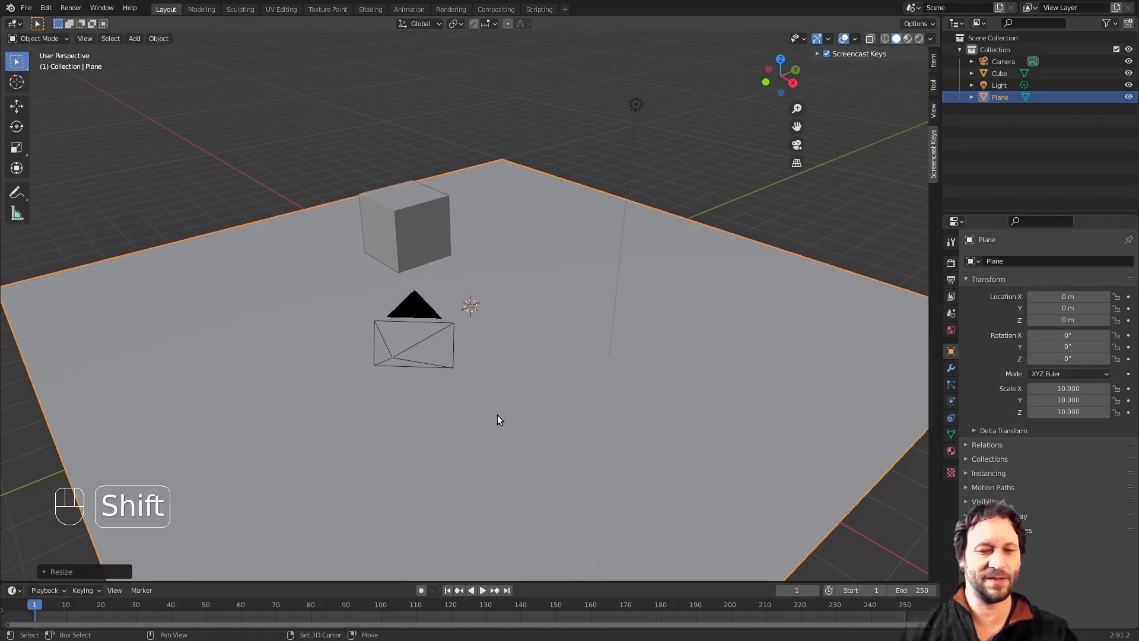
key("shift+a")
mouse_move(502, 398)
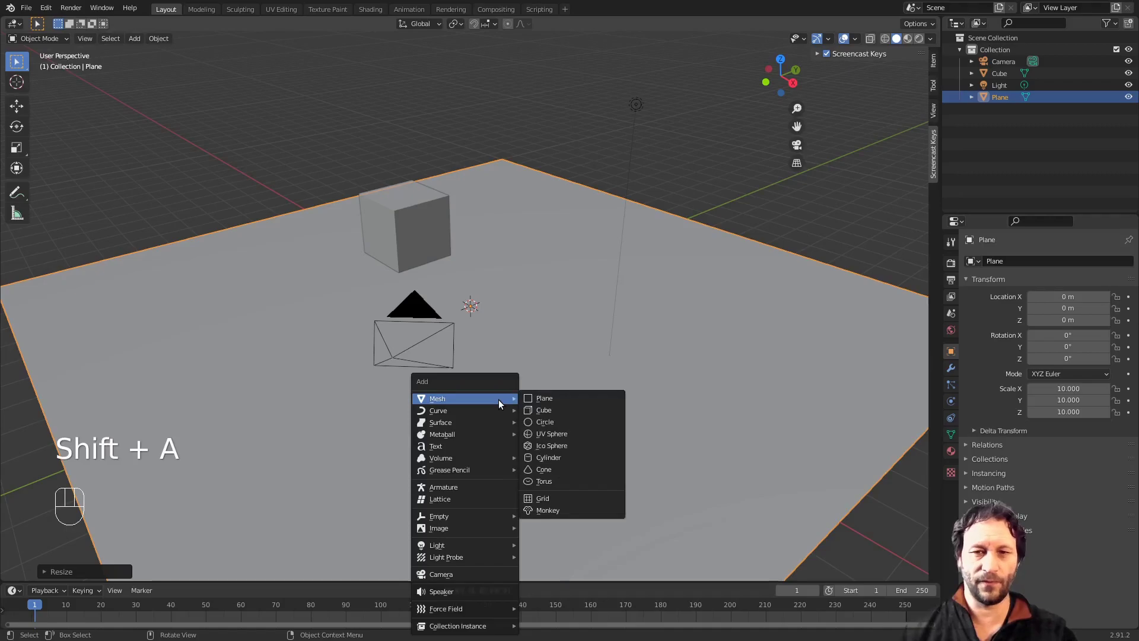
left_click(569, 434)
key("g")
key("z")
key("ctrl")
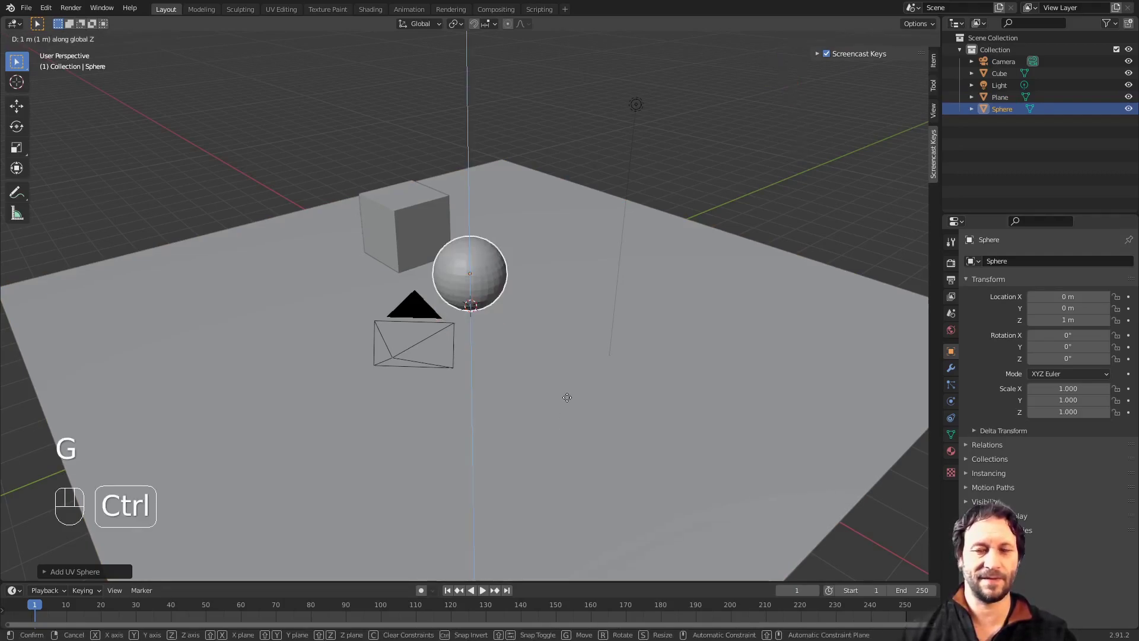
left_click(567, 397)
Move the sphere across the ground, keeping its height locked, to about X 0.79 m, Y 3.38 m
key("g")
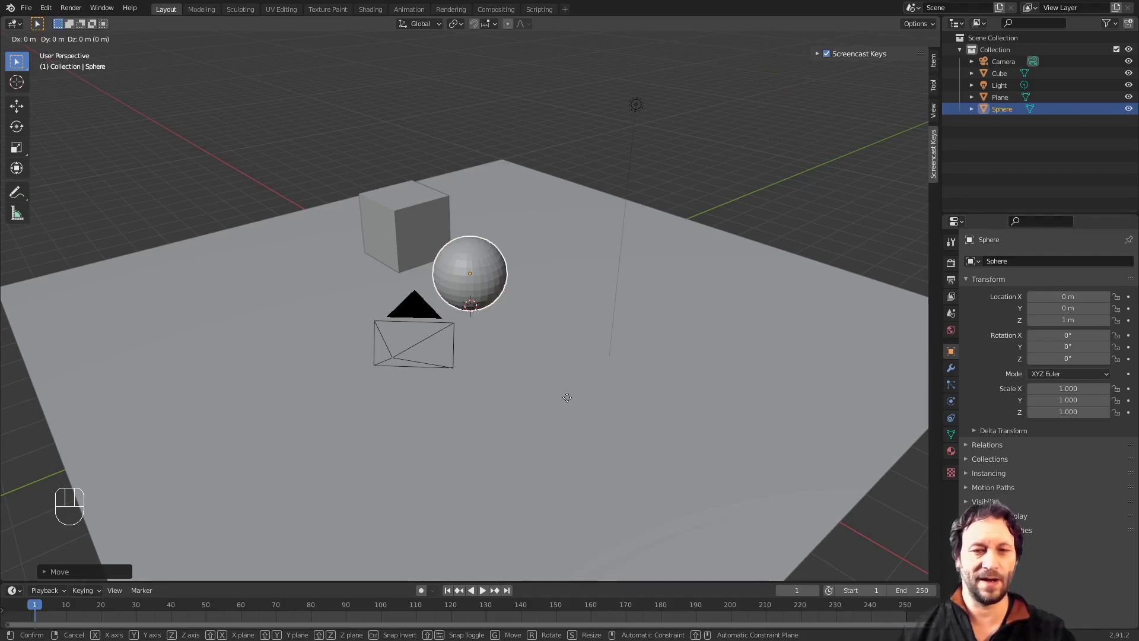
key("shift")
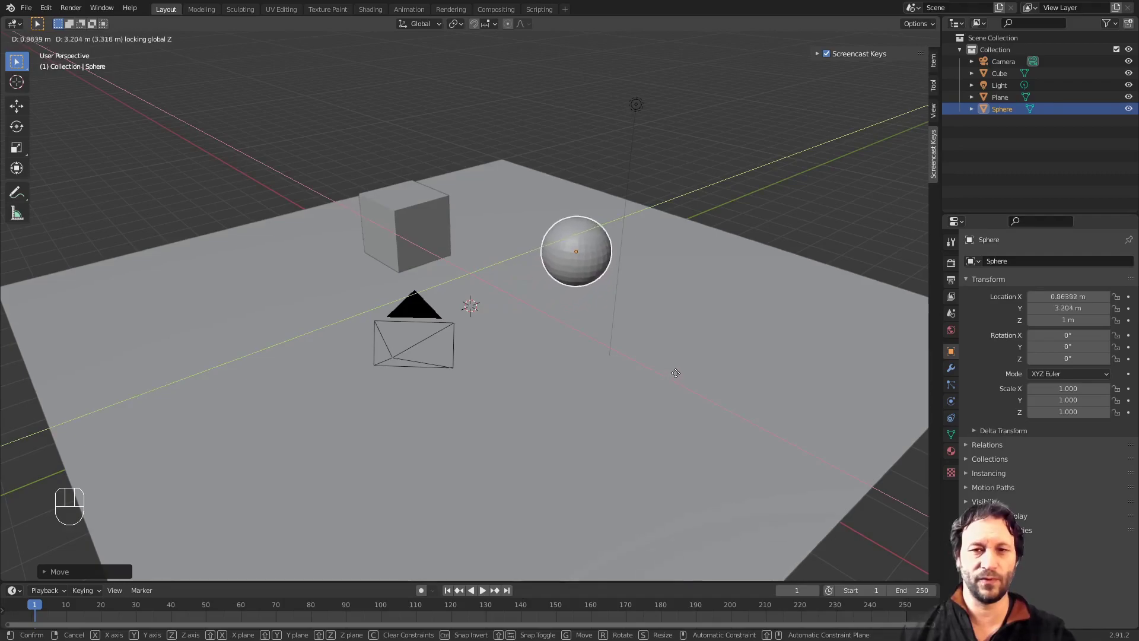
left_click(674, 374)
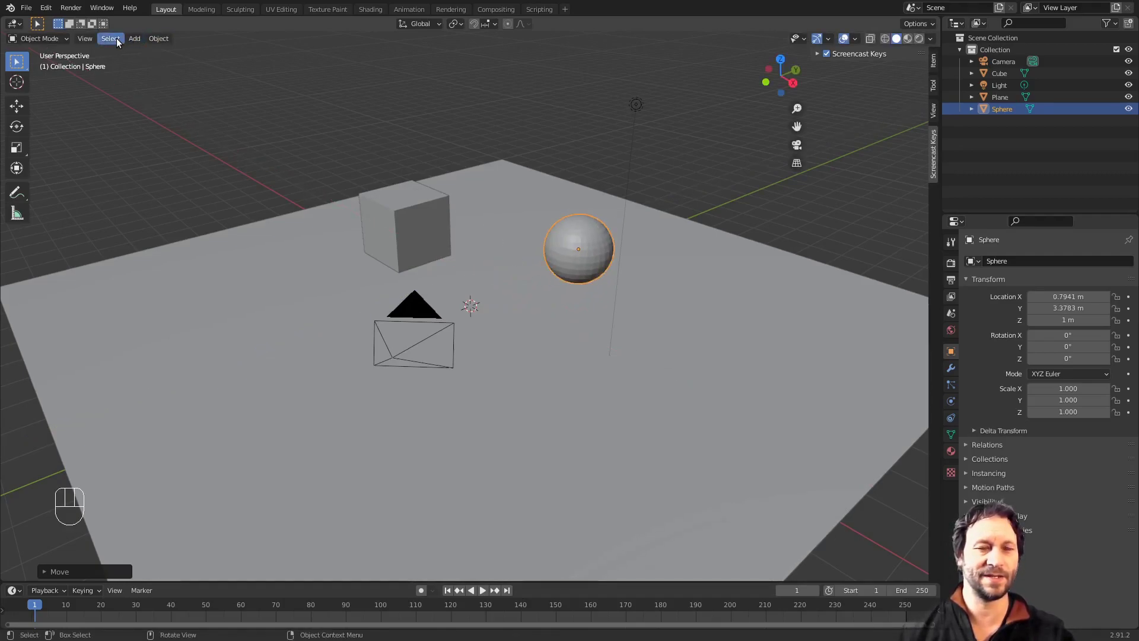
Add a Subdivision Surface modifier to the sphere
left_click(950, 367)
left_click(1008, 260)
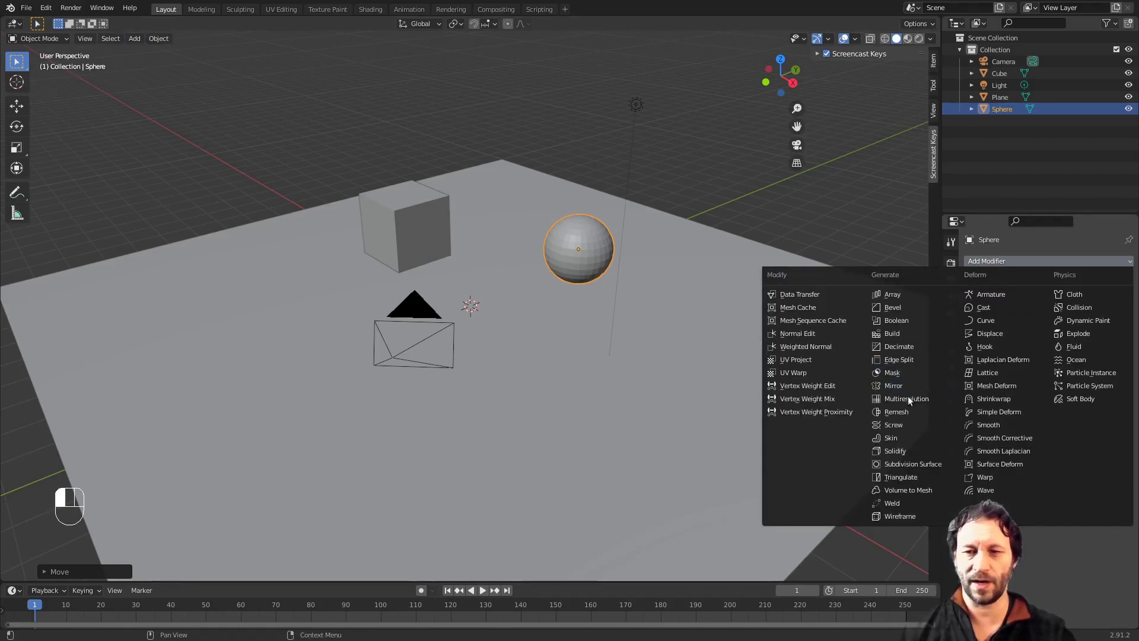
left_click(911, 463)
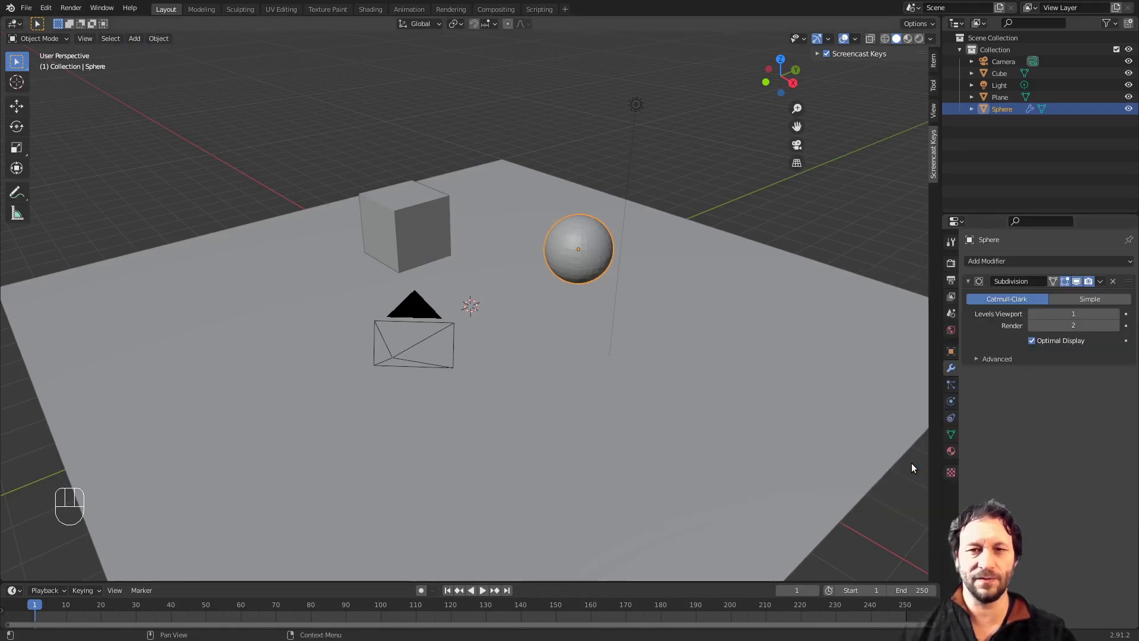
Apply Shade Smooth to the sphere
scroll(639, 297, "up", 3)
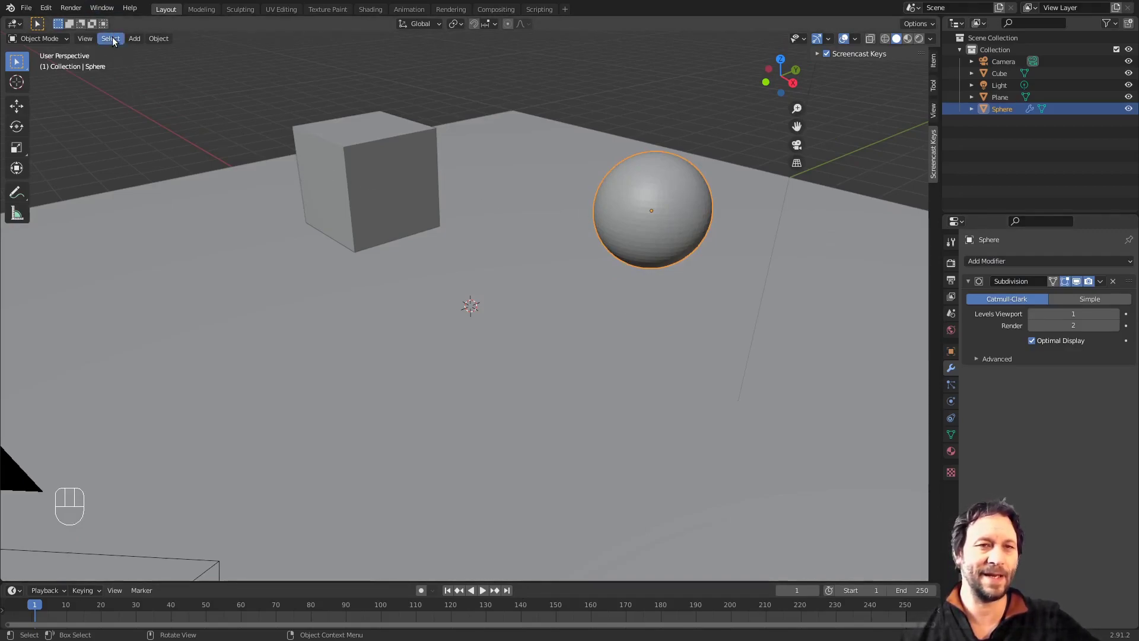
left_click(151, 39)
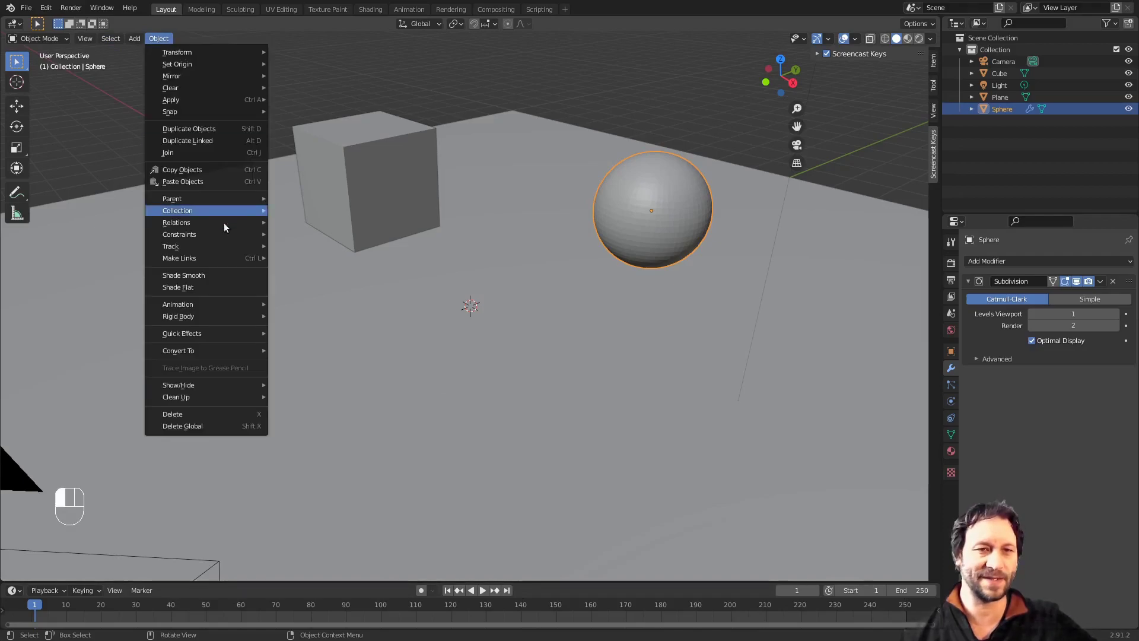
left_click(219, 275)
middle_click_drag(631, 257, 631, 257)
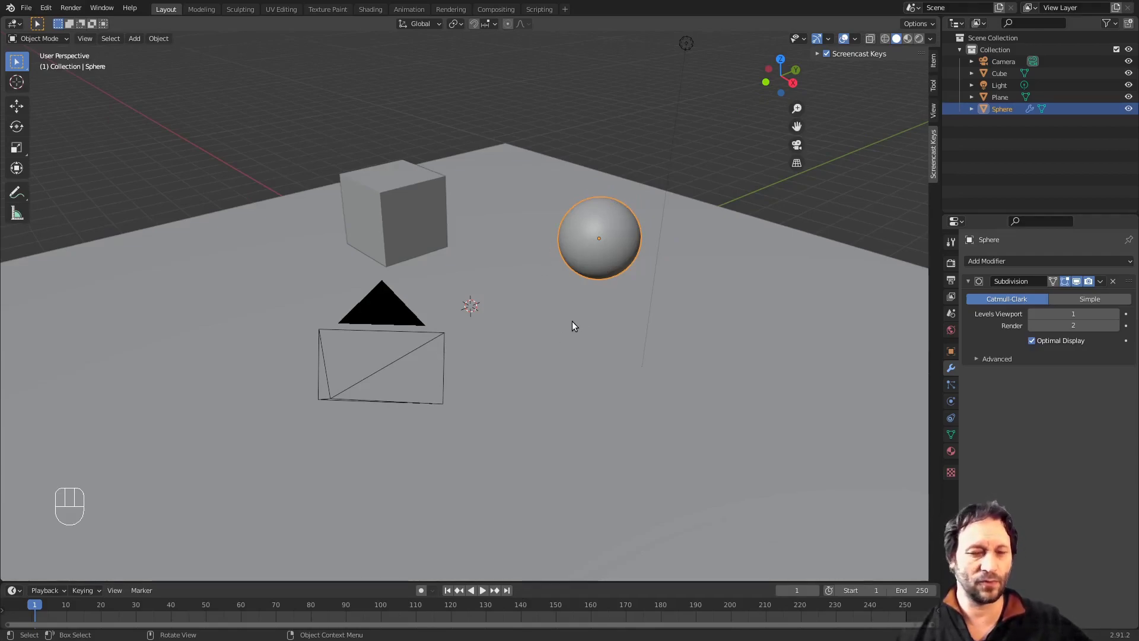
Add a Monkey mesh at the origin and raise it along Z with snapping so it sits above the ground
key("shift+a")
mouse_move(572, 321)
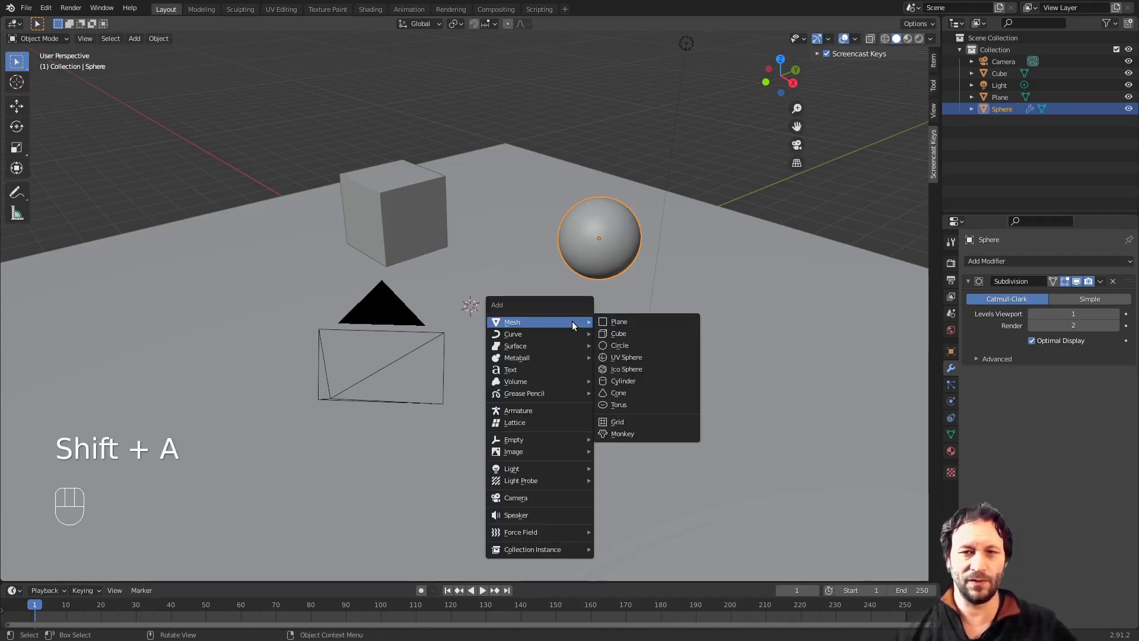
left_click(640, 434)
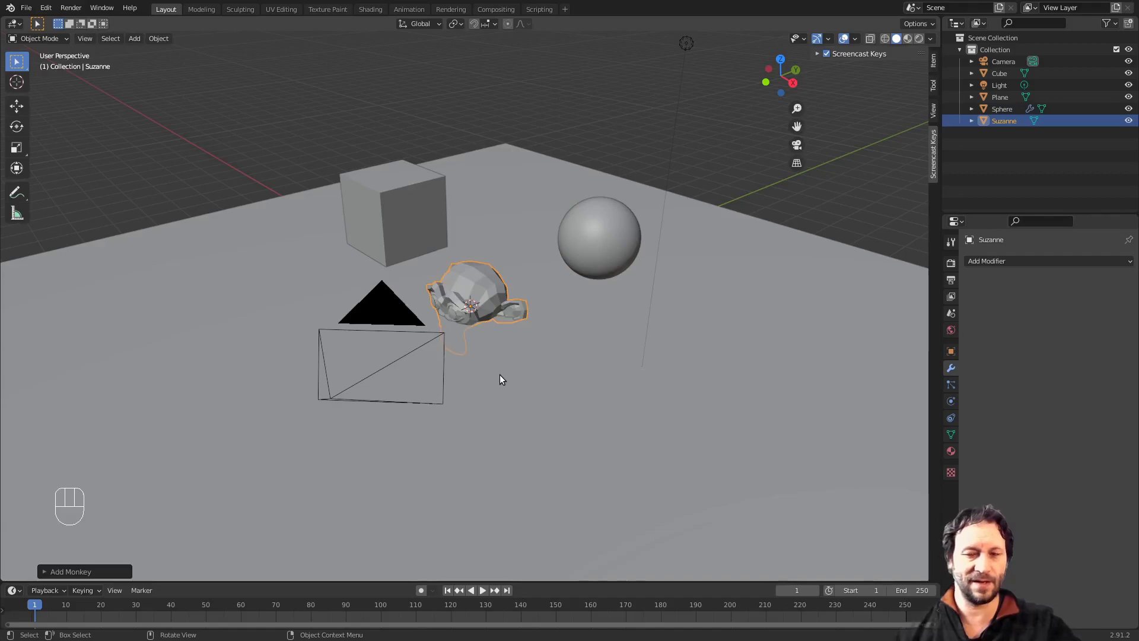
key("g")
key("z")
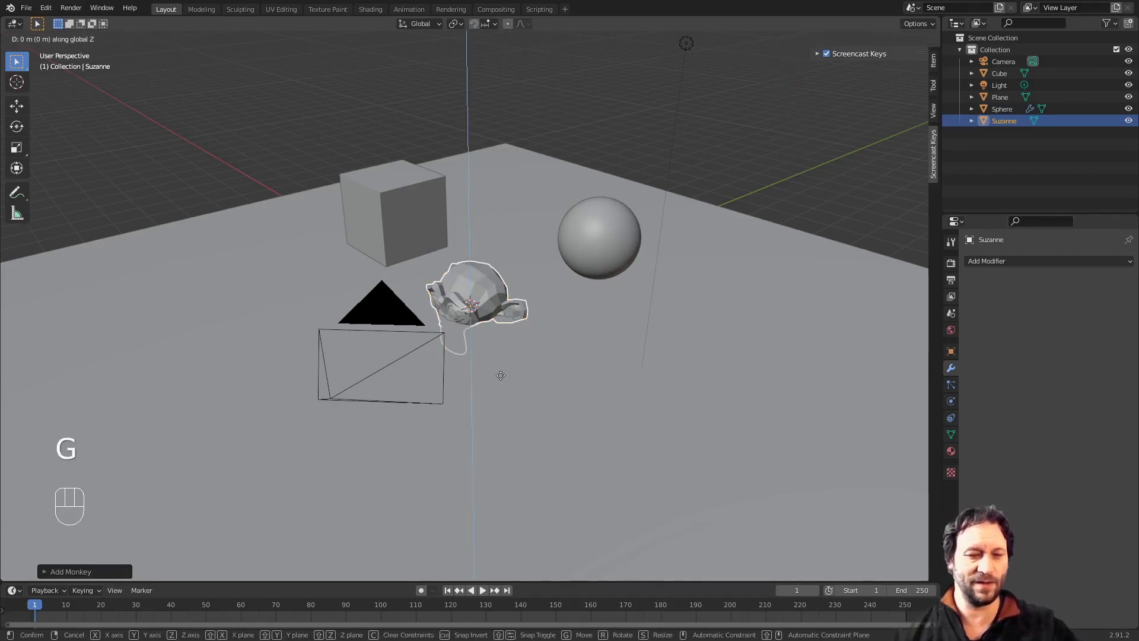
left_click(496, 333, "ctrl")
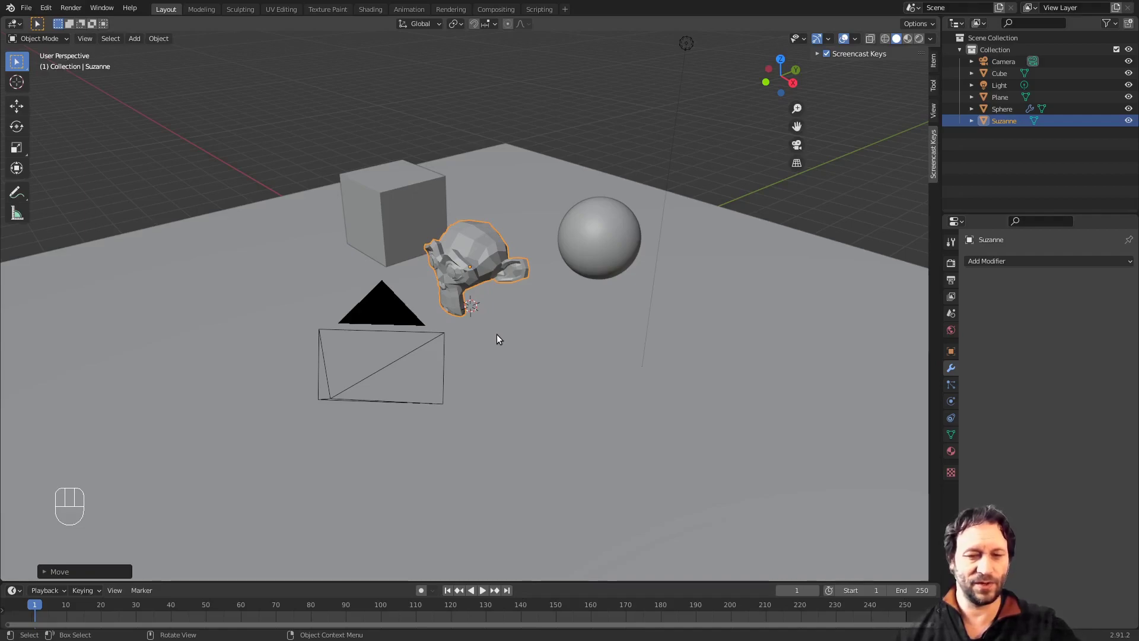
Rotate the monkey head about the Z axis until its face points toward the current view
key("r")
key("z")
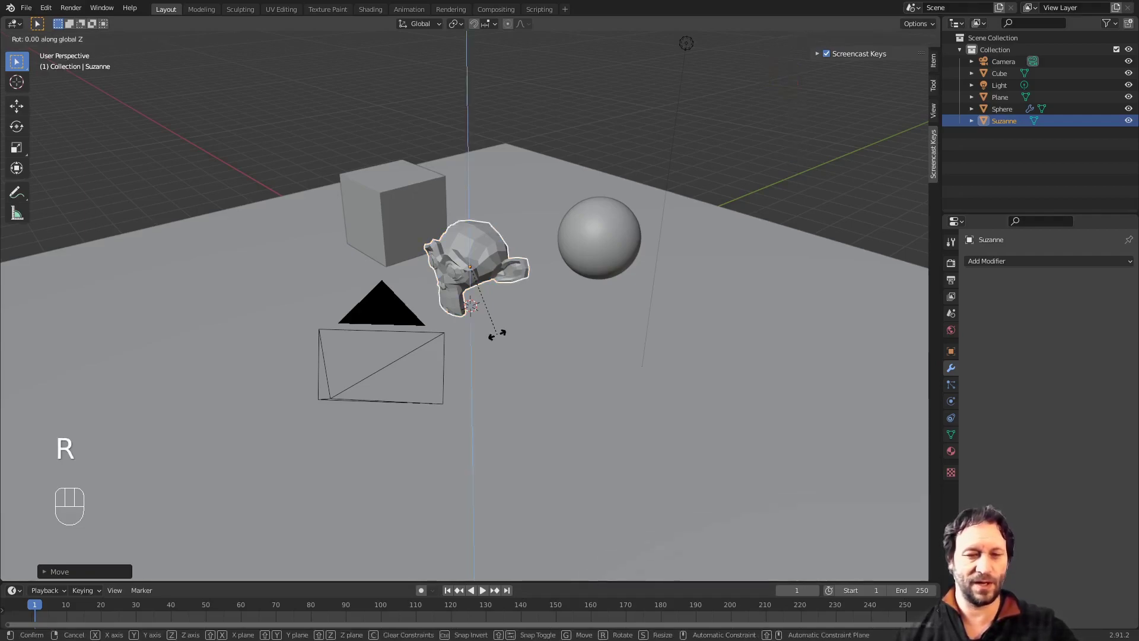
left_click(593, 313)
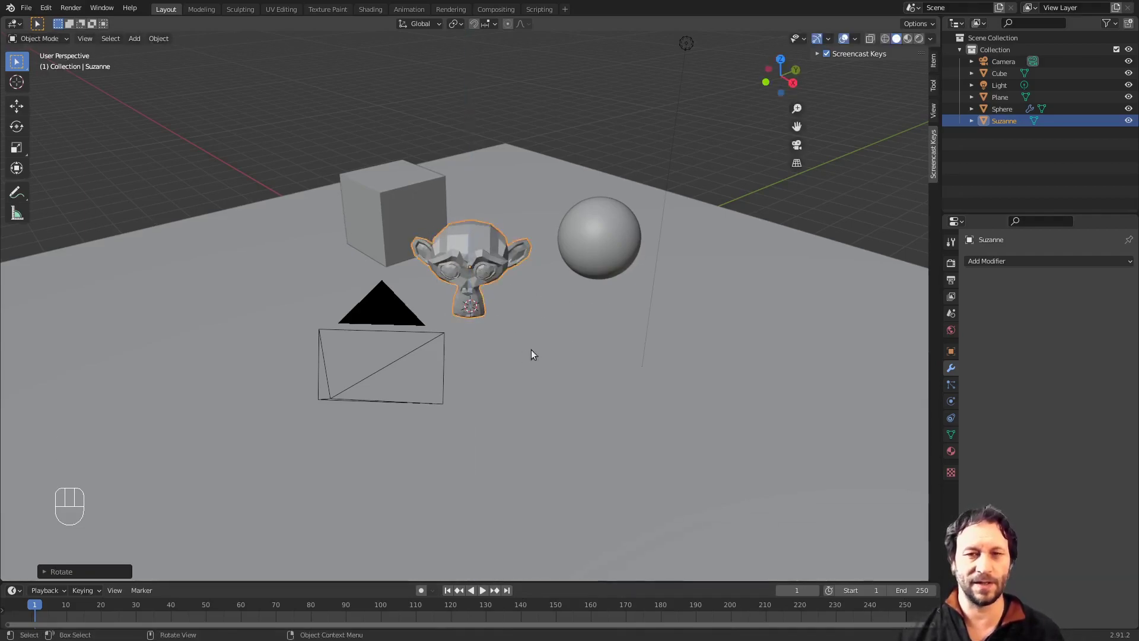
Add a Subdivision Surface modifier to the monkey head and apply Shade Smooth to it
scroll(536, 348, "up", 3)
scroll(518, 354, "down", 2)
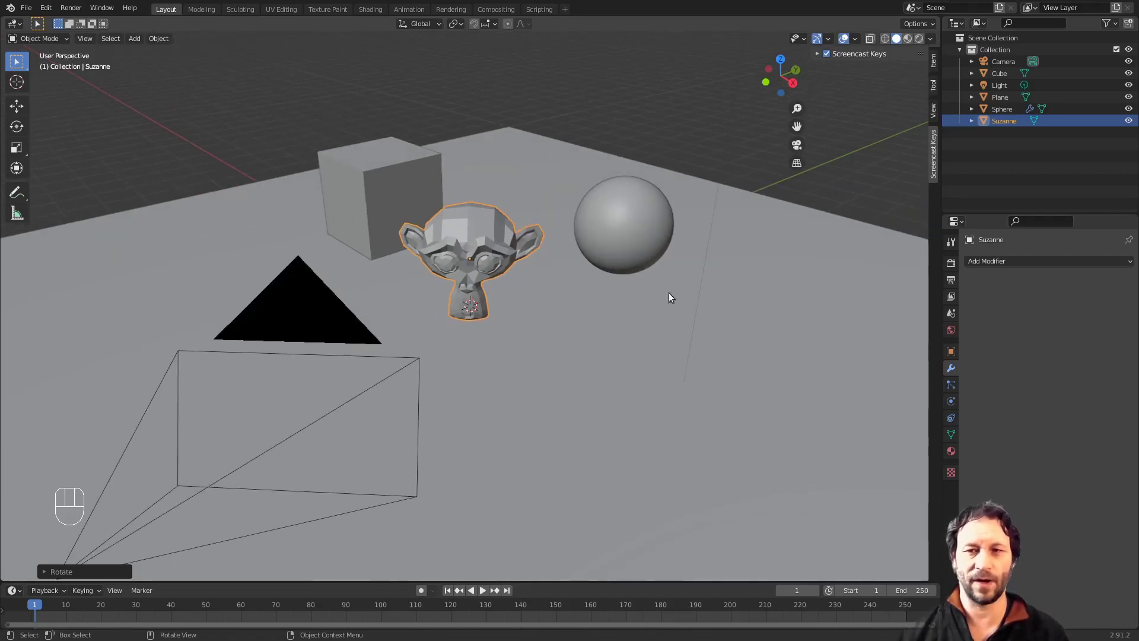
left_click(992, 262)
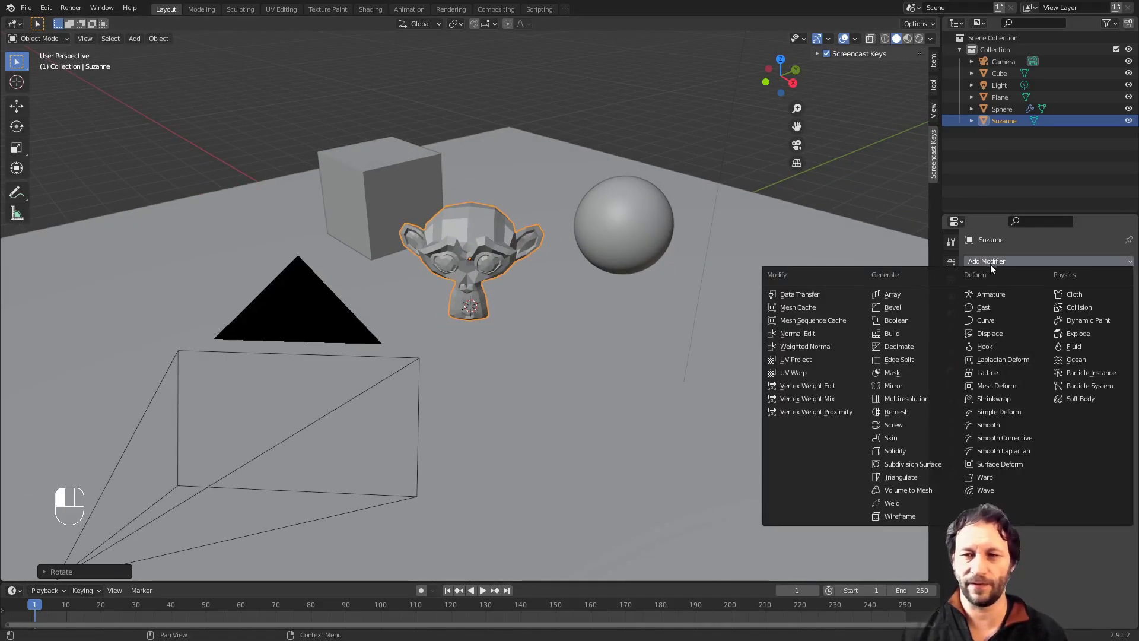
left_click(909, 465)
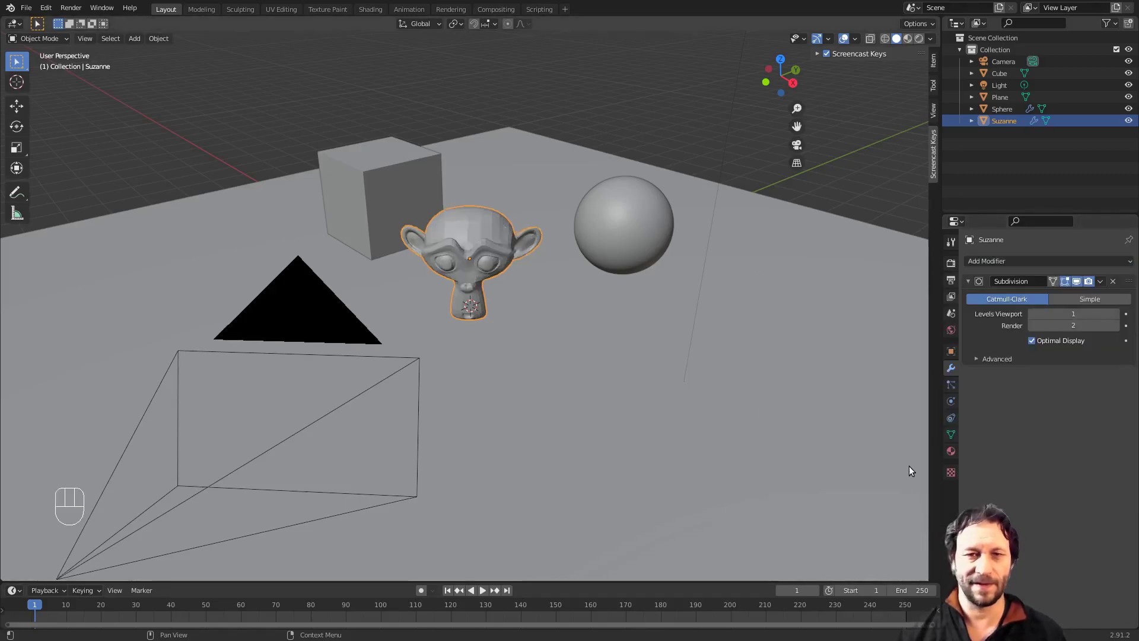
left_click(161, 40)
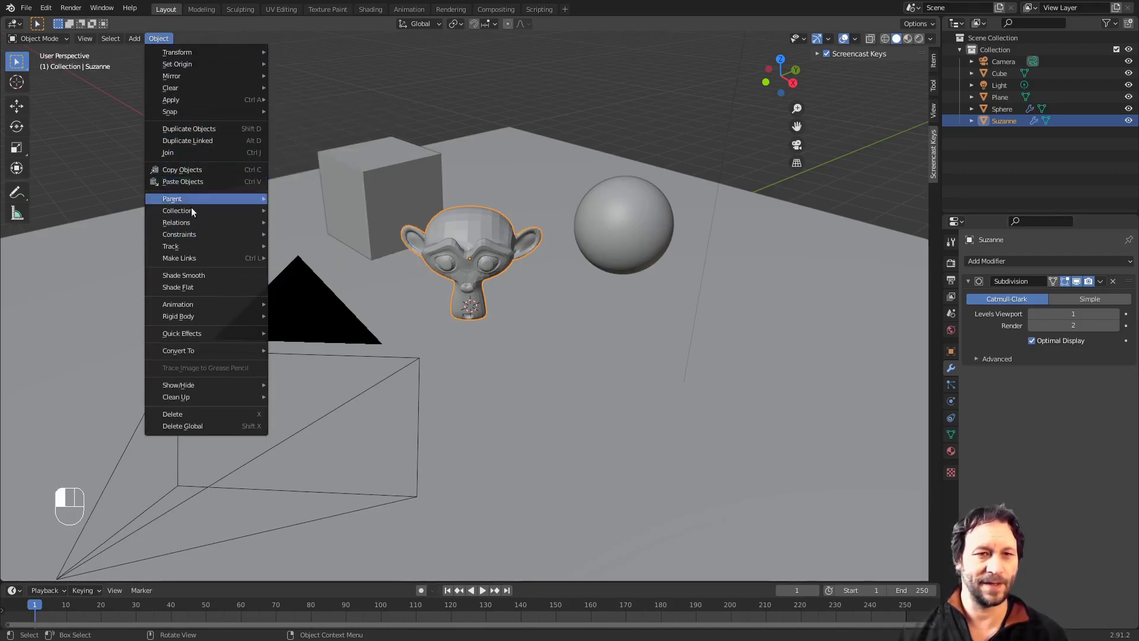
left_click(205, 280)
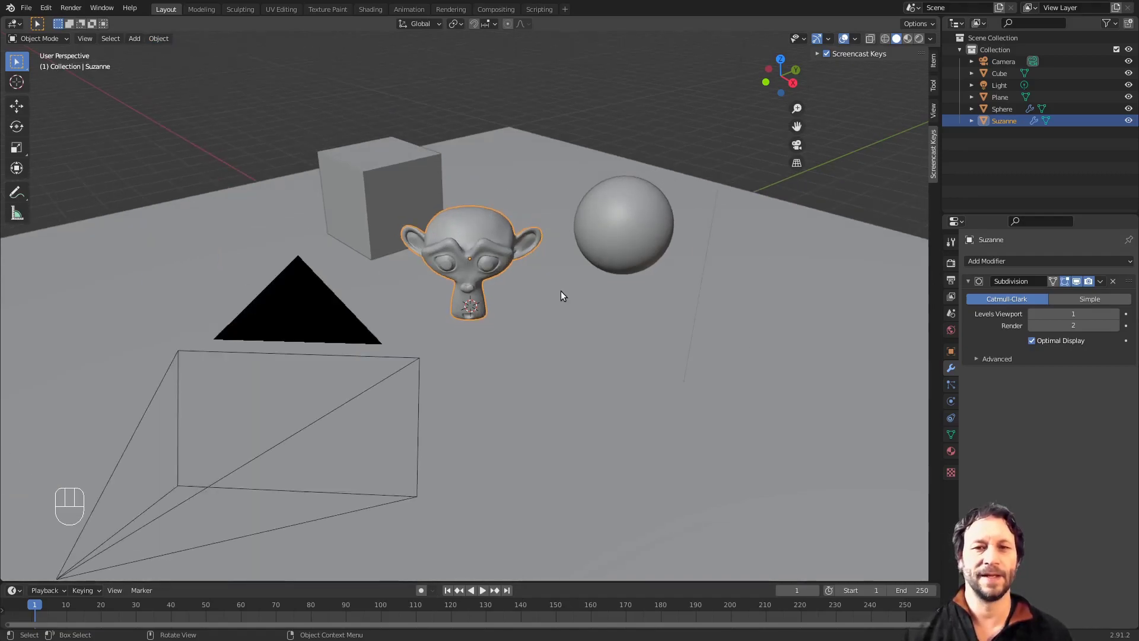
Give the monkey head a new material with a light red base color and display the viewport in Material Preview shading
mouse_move(562, 295)
middle_mouse_down()
mouse_move(563, 313)
mouse_move(558, 301)
middle_mouse_up()
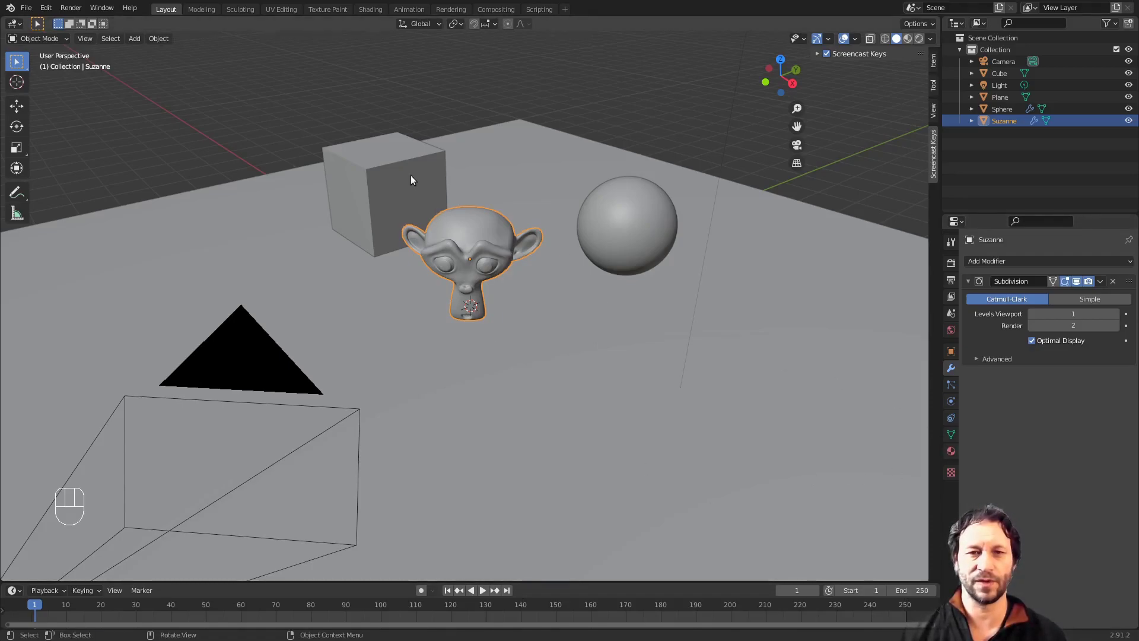
left_click(950, 451)
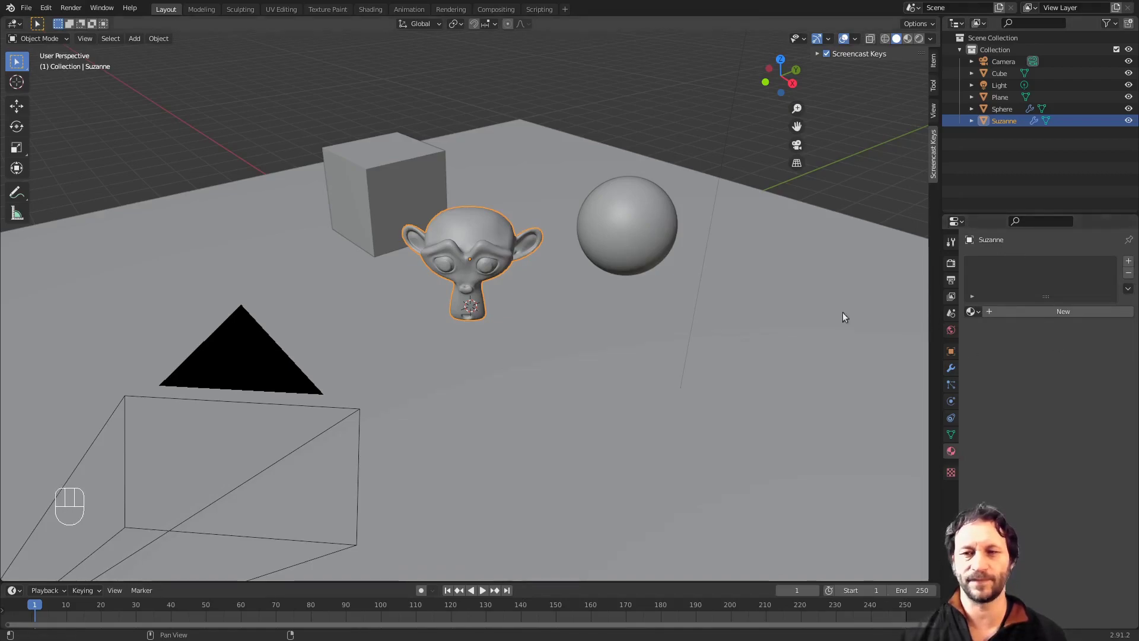
left_click(991, 312)
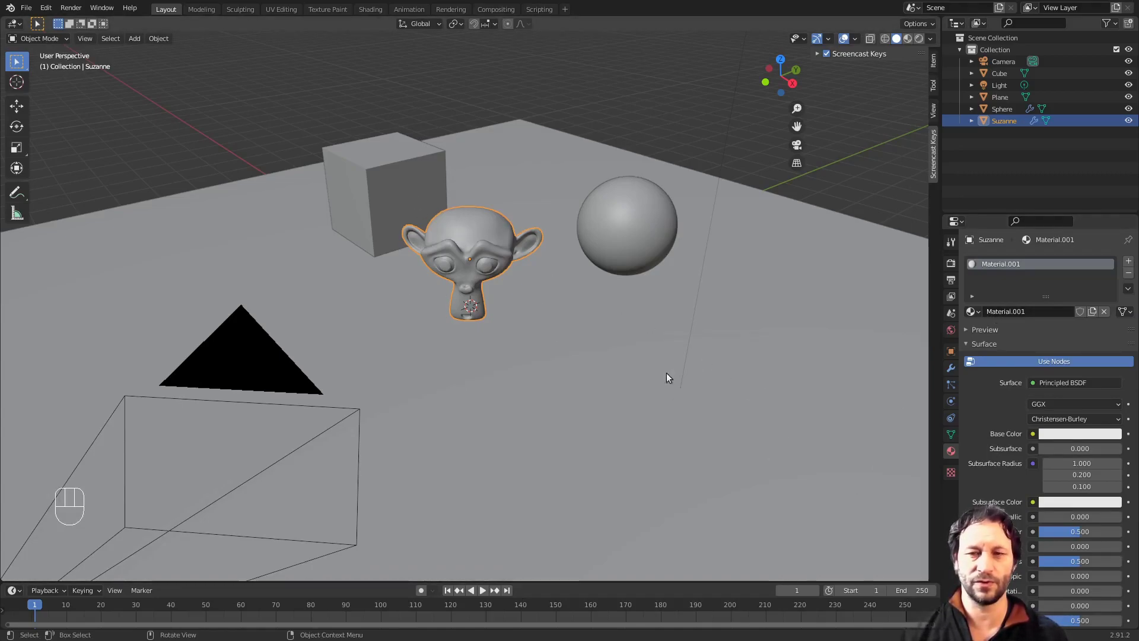
left_click(1059, 435)
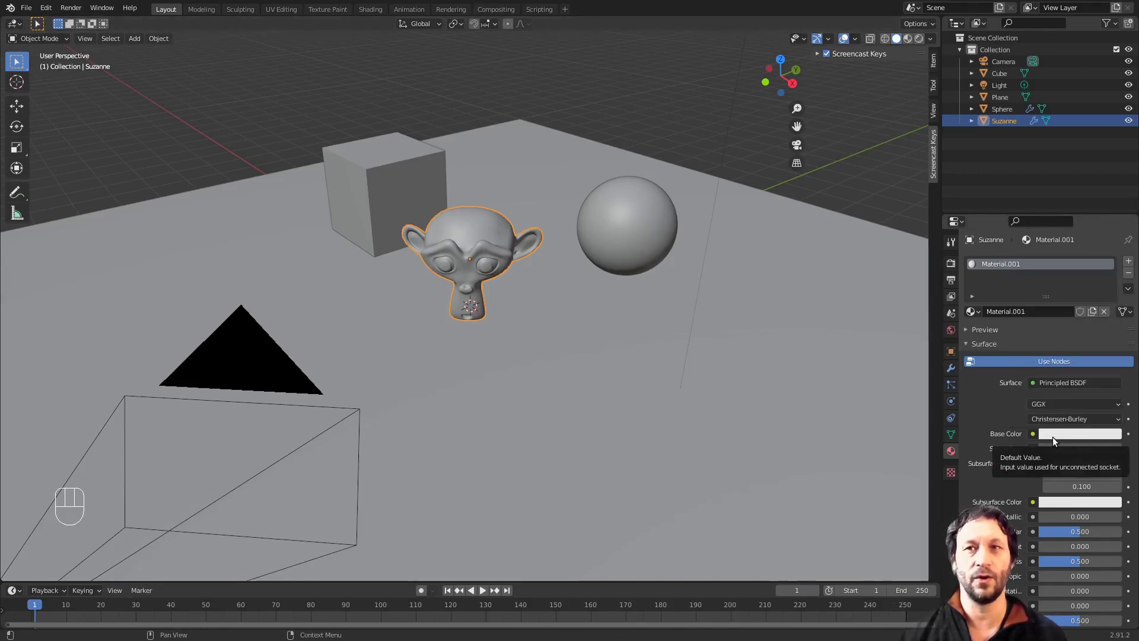
left_click(1059, 434)
left_click_drag(1059, 304, 1061, 342)
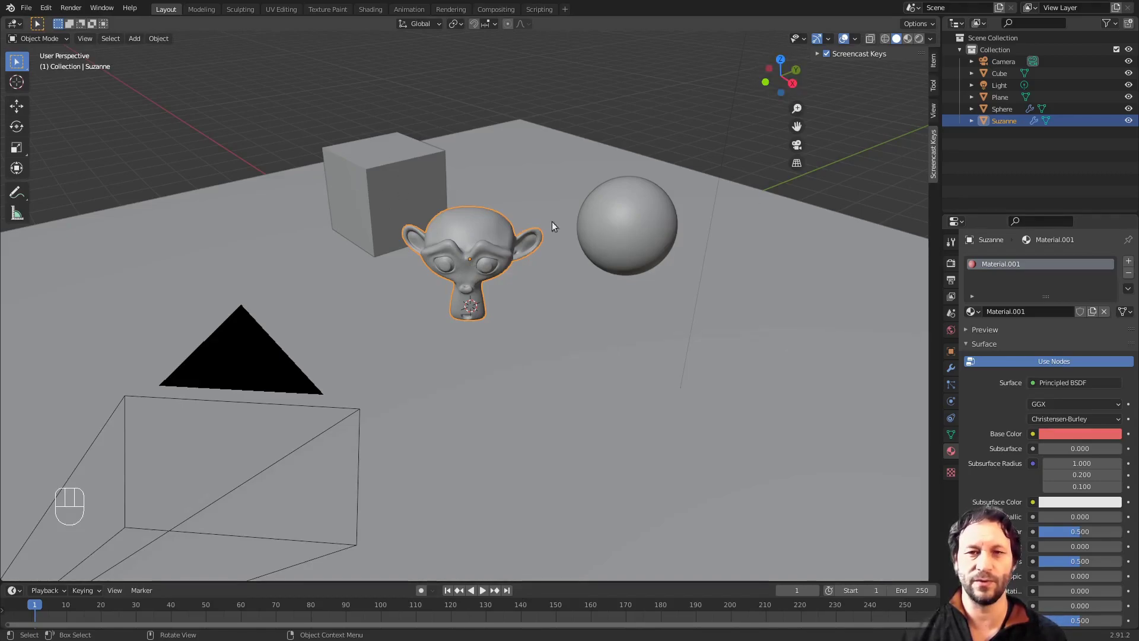
left_click(907, 39)
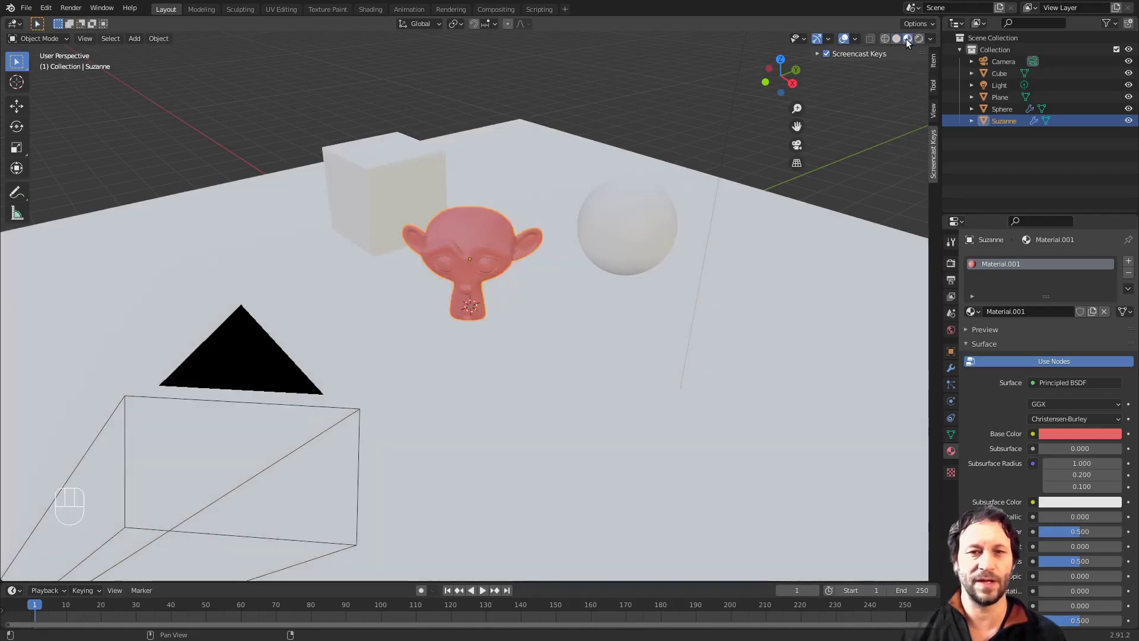
Assign the monkey head's red Material.001 to the cube and the sphere as well
middle_click_drag(556, 304, 527, 286)
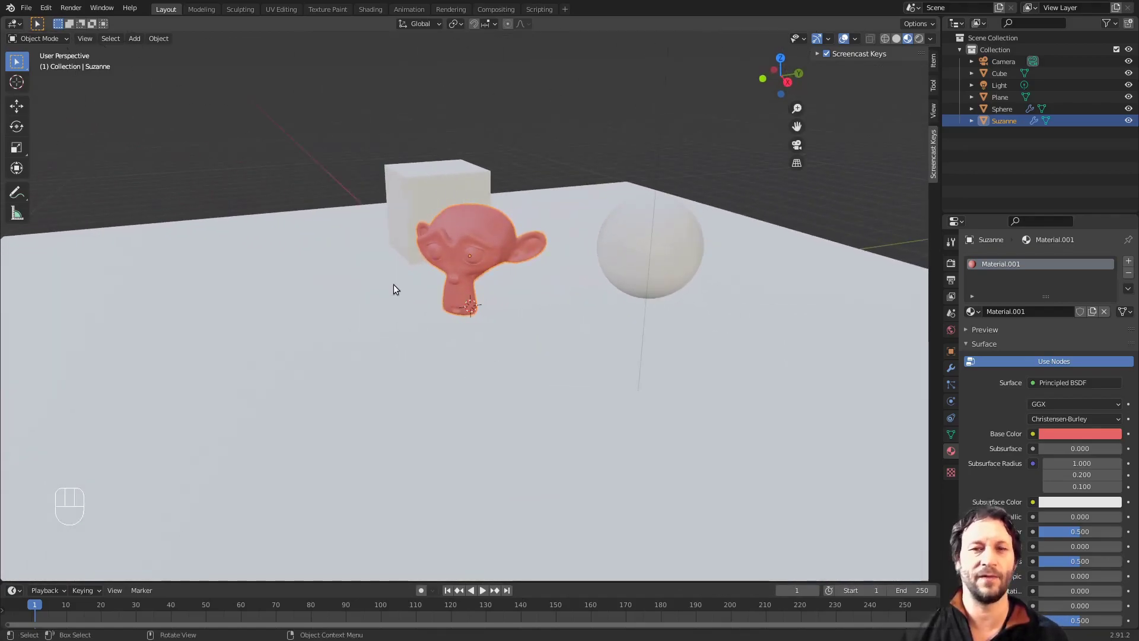
left_click(435, 188)
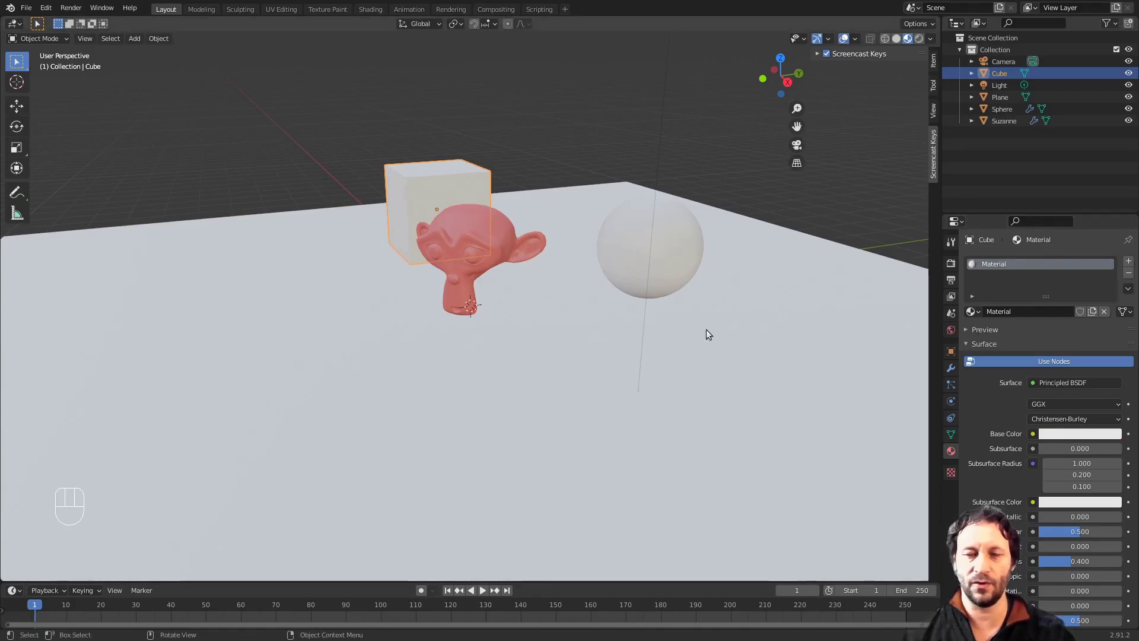
left_click(979, 315)
left_click(1003, 338)
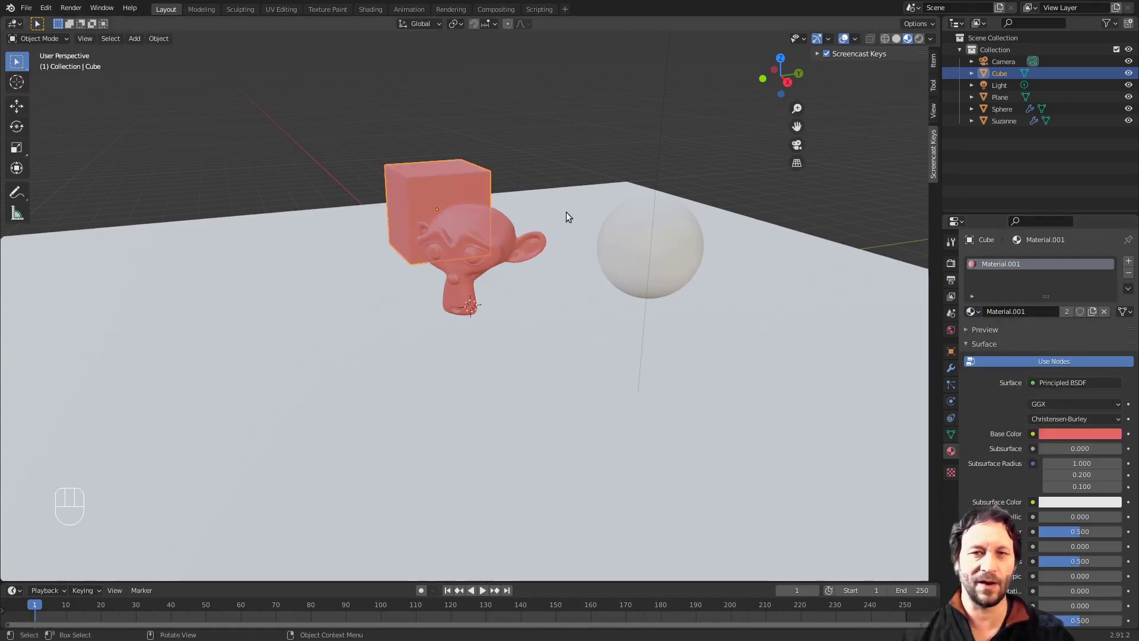
left_click(655, 249)
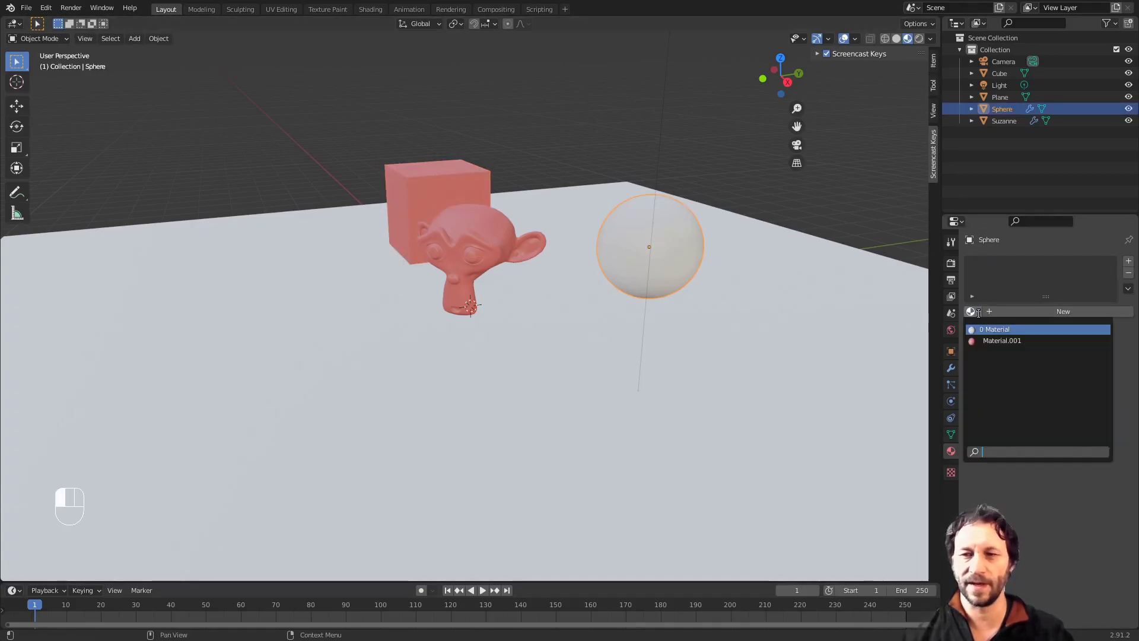
left_click(1002, 340)
Make the properties editor taller, and enlarge the shader node editor in the Shading workspace
middle_click_drag(482, 378, 513, 389)
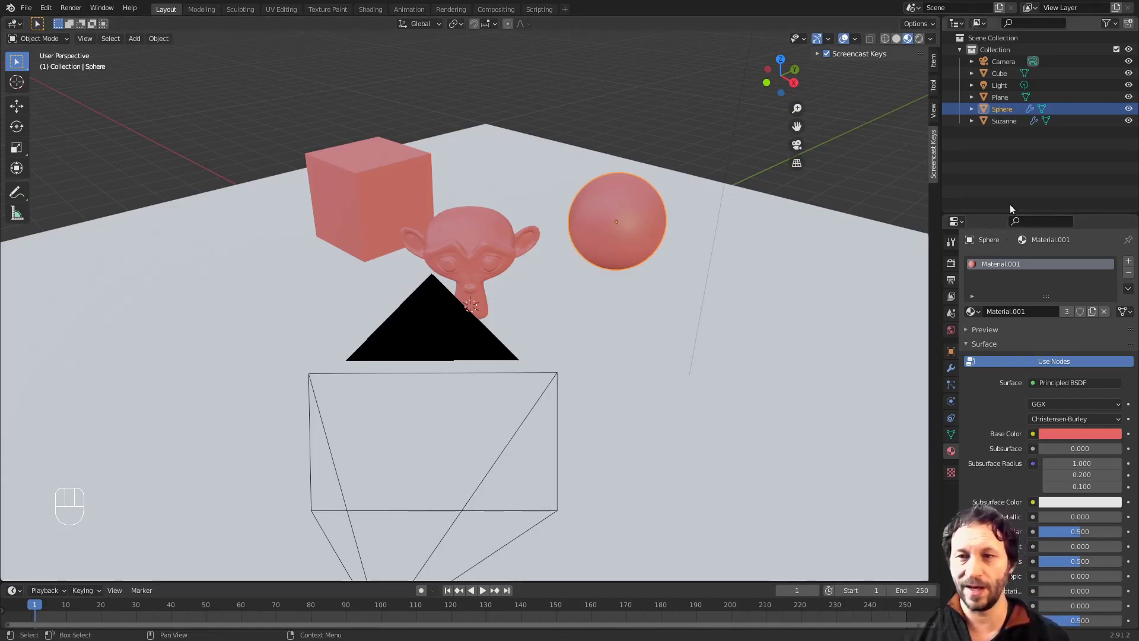
left_click_drag(1011, 213, 1011, 139)
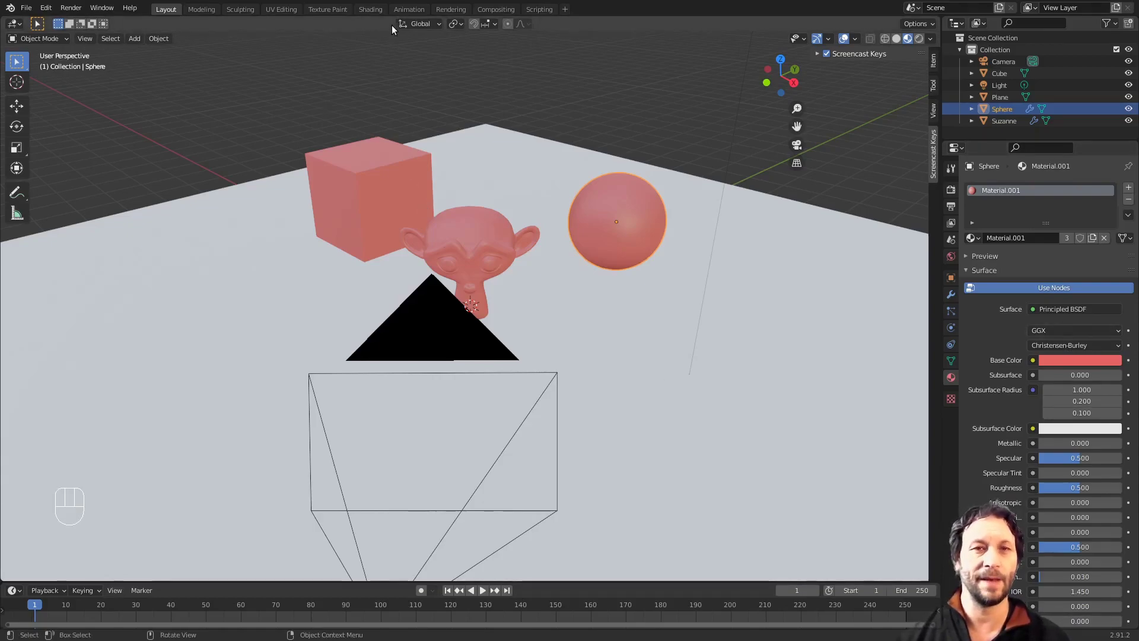
left_click(364, 10)
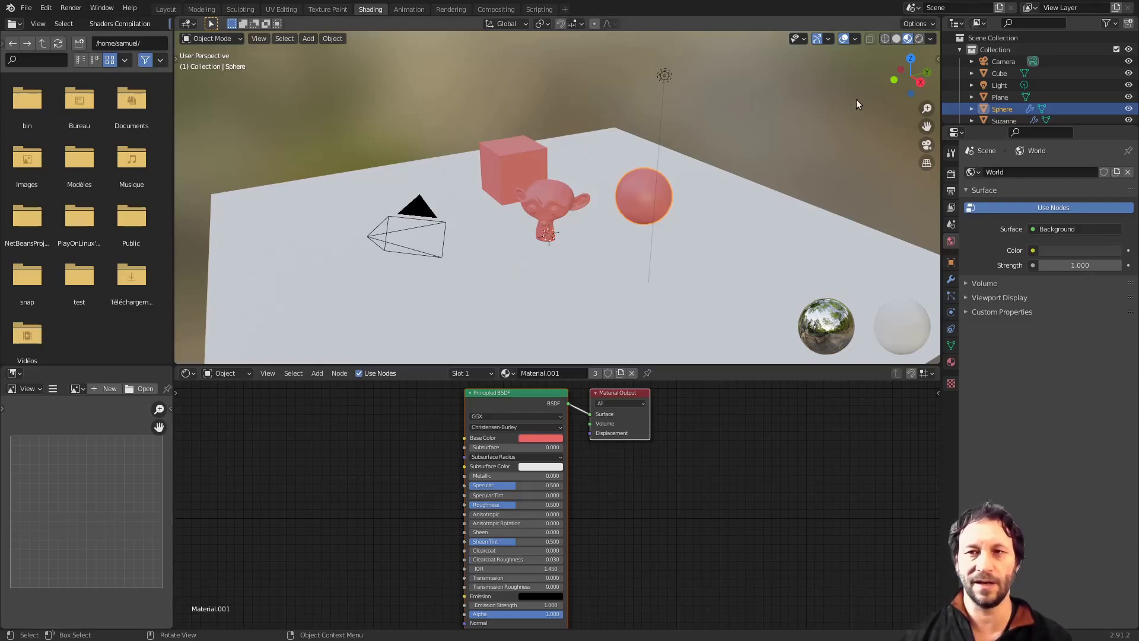
left_click(897, 39)
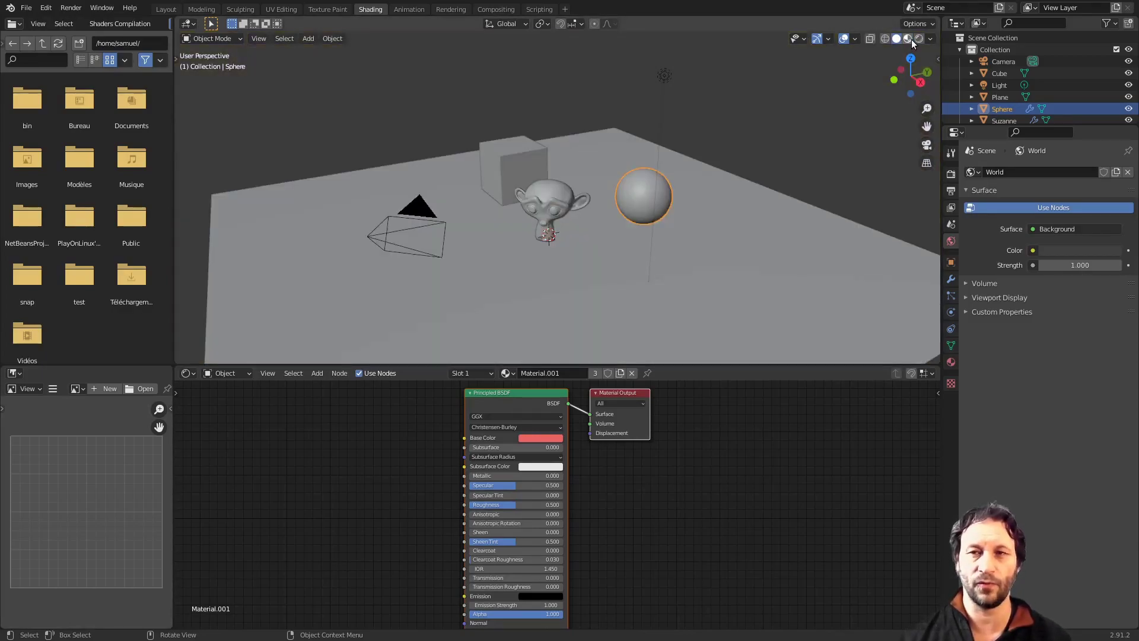
left_click(907, 39)
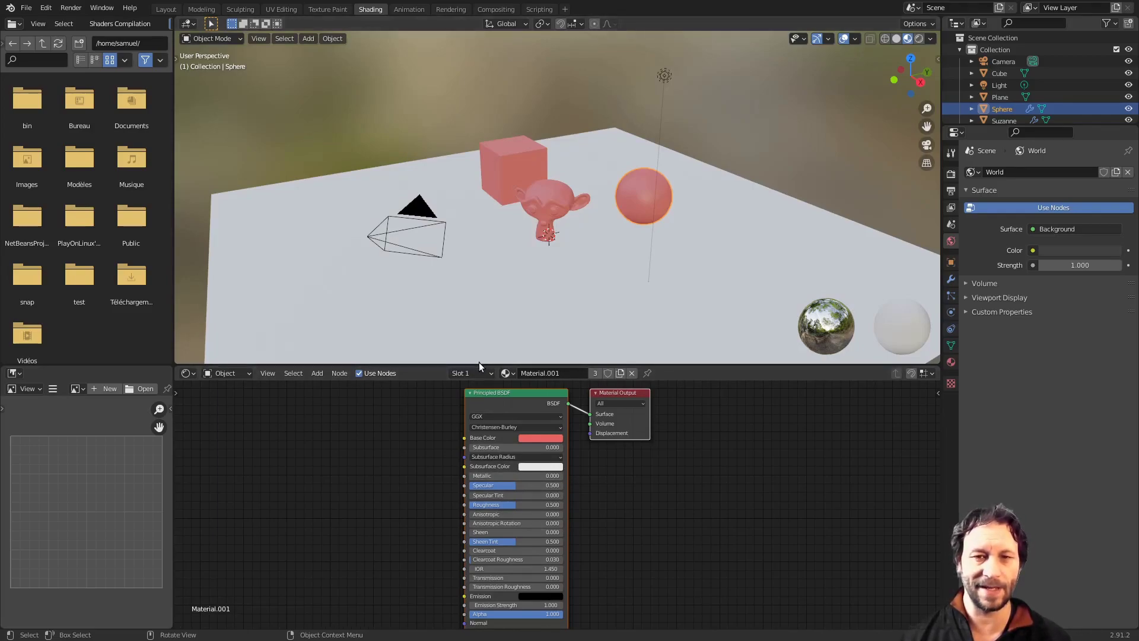
left_click_drag(478, 365, 475, 278)
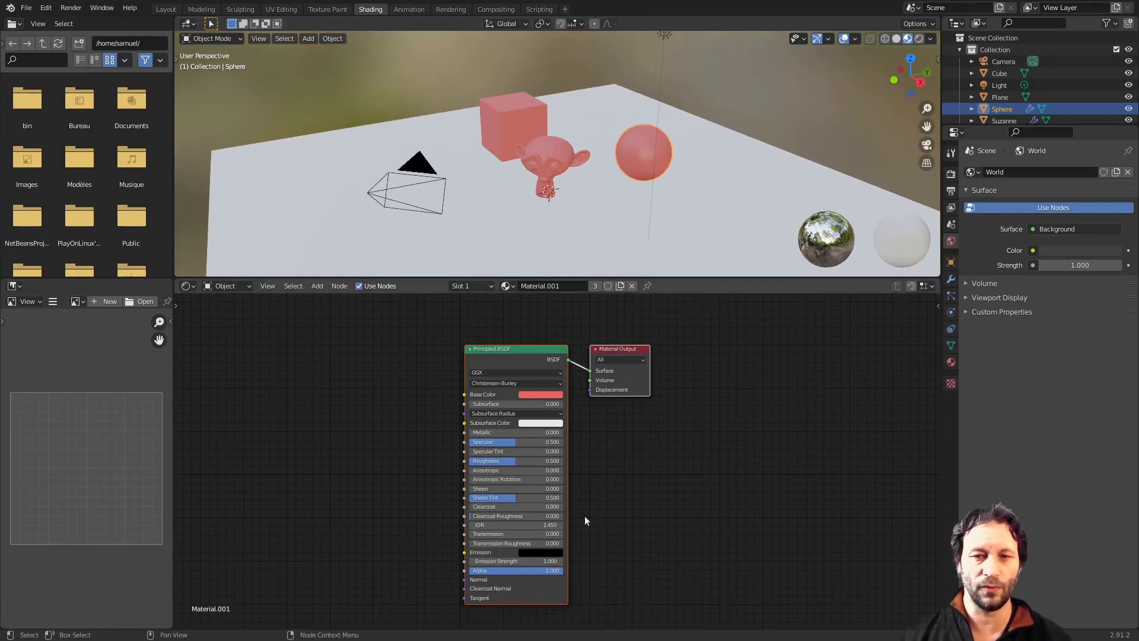
Rearrange the material's nodes so the Principled BSDF and Material Output stand farther apart
left_click_drag(522, 349, 500, 317)
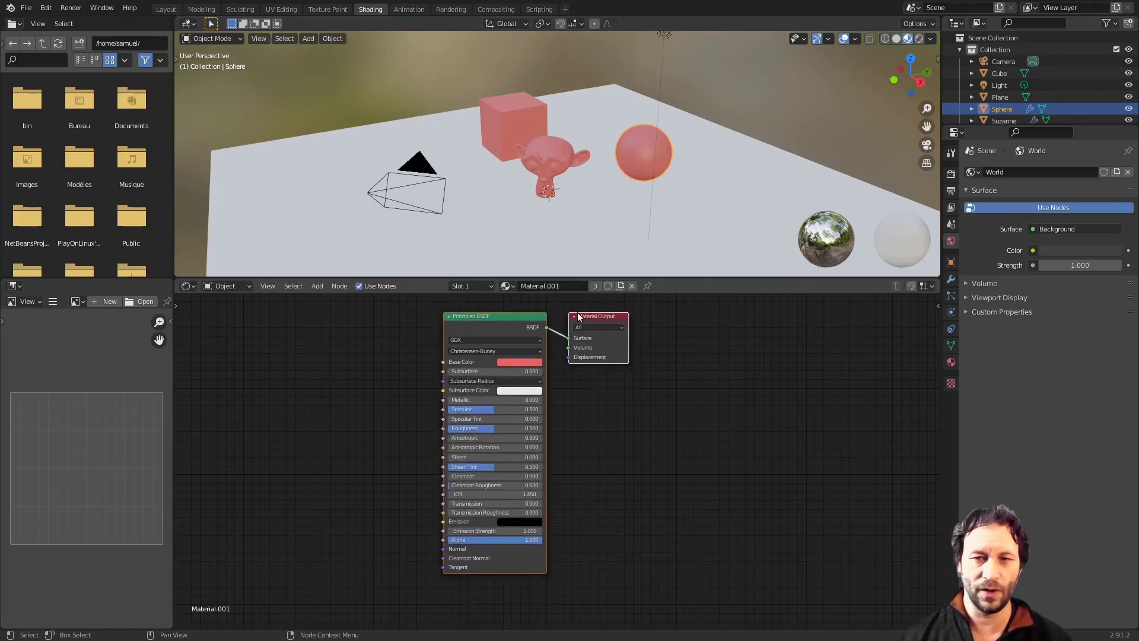
left_click_drag(603, 318, 638, 387)
mouse_move(503, 335)
left_mouse_down()
mouse_move(420, 332)
mouse_move(498, 331)
left_mouse_up()
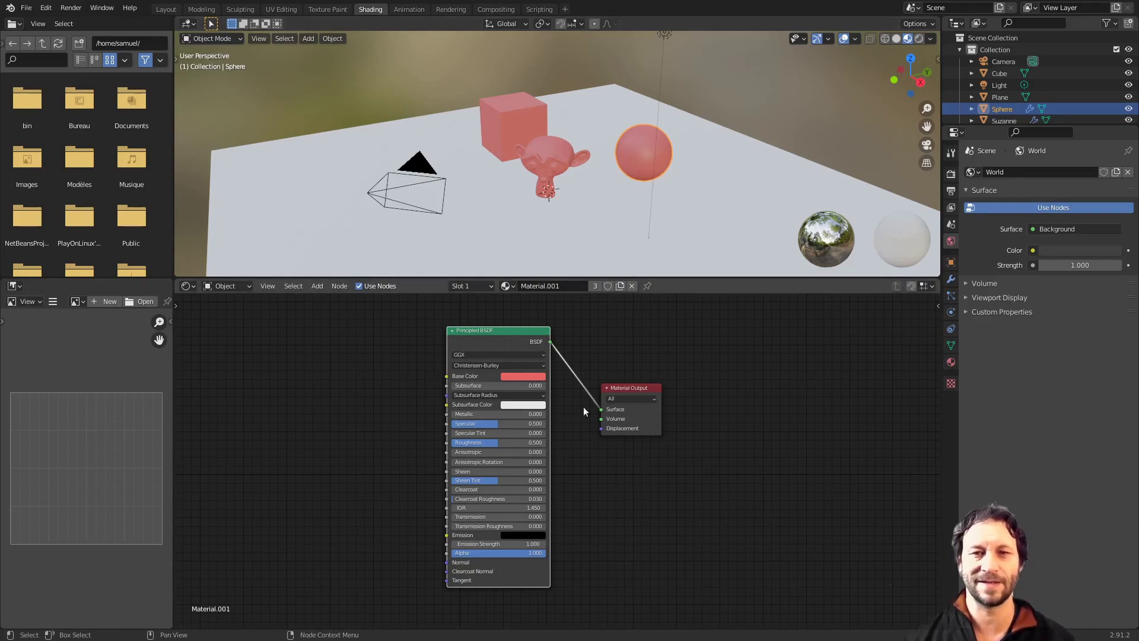
left_click_drag(484, 330, 478, 328)
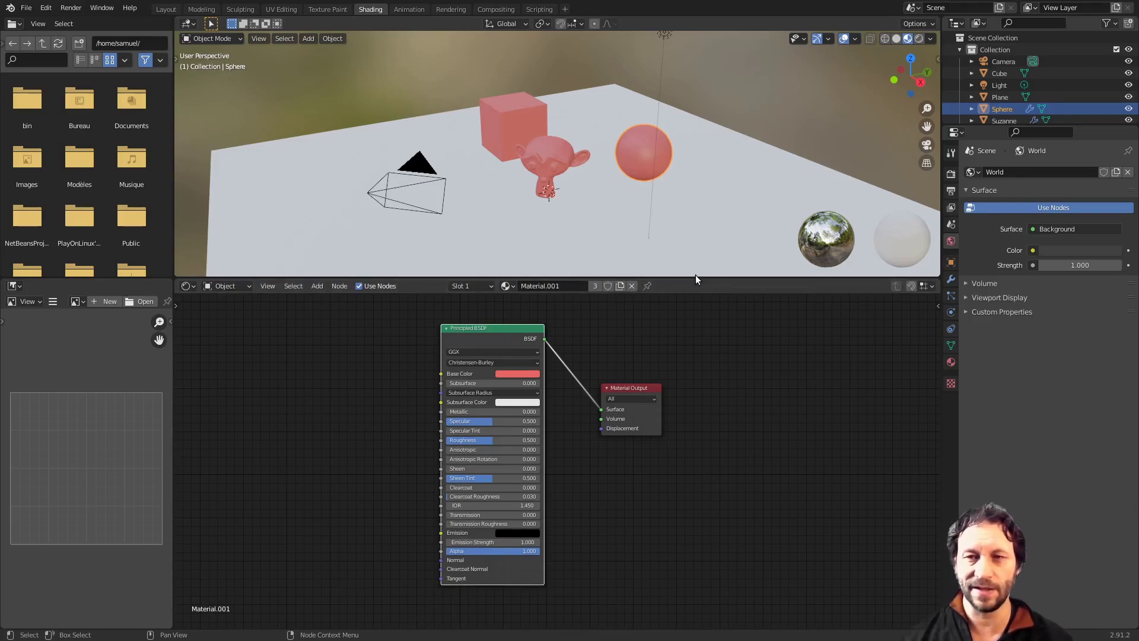
Return to the Layout workspace and display its viewport in Rendered shading
left_click(202, 9)
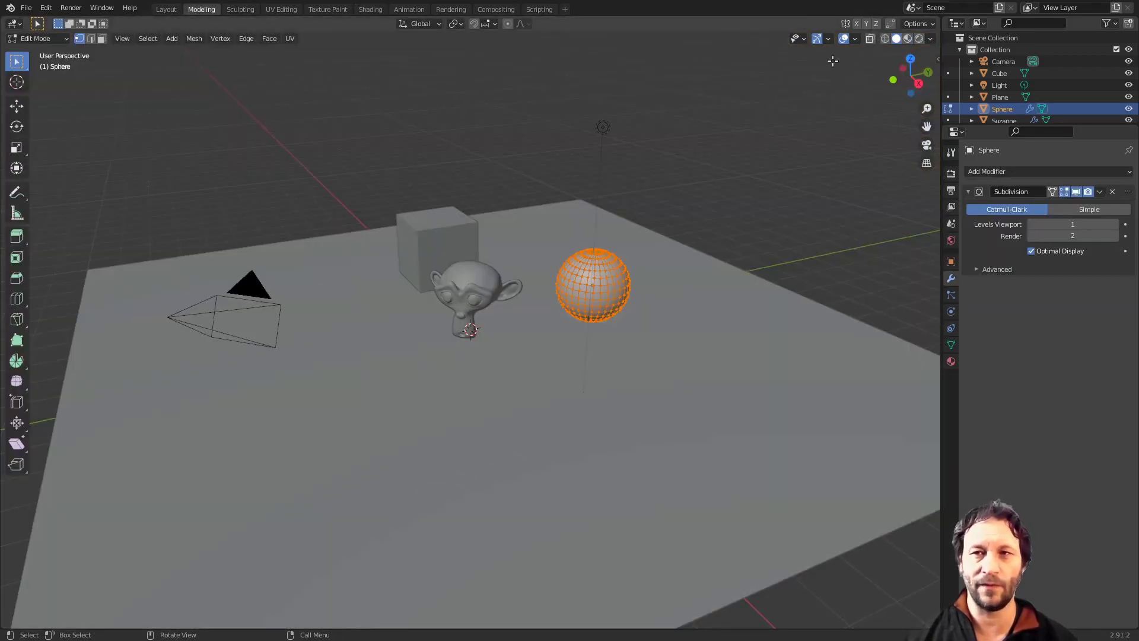
left_click(165, 9)
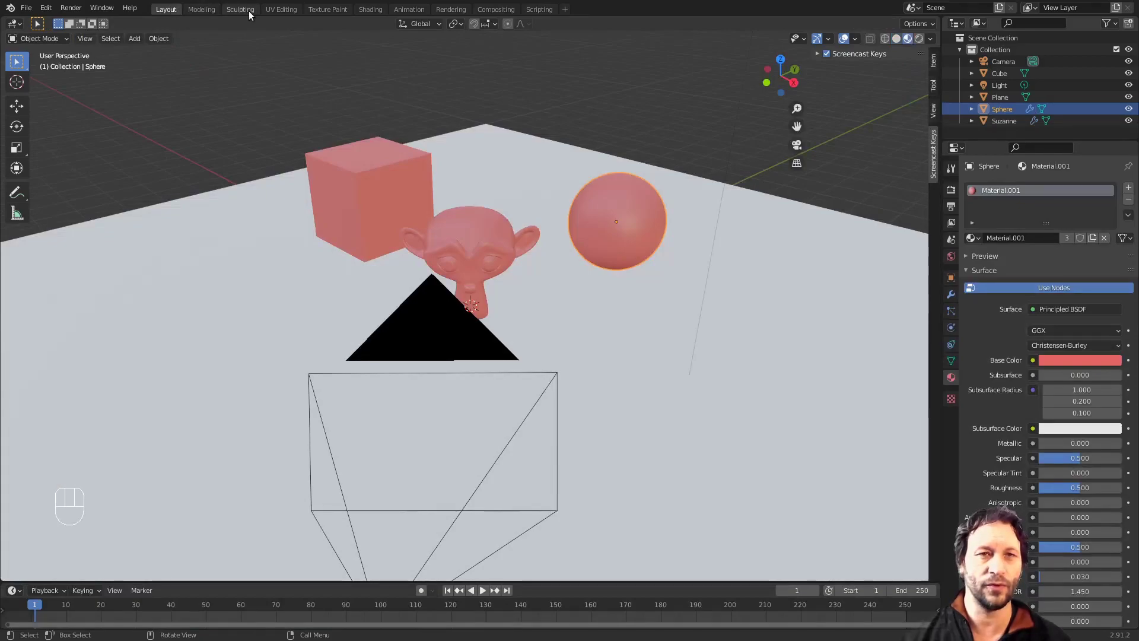
middle_click_drag(541, 379, 547, 371)
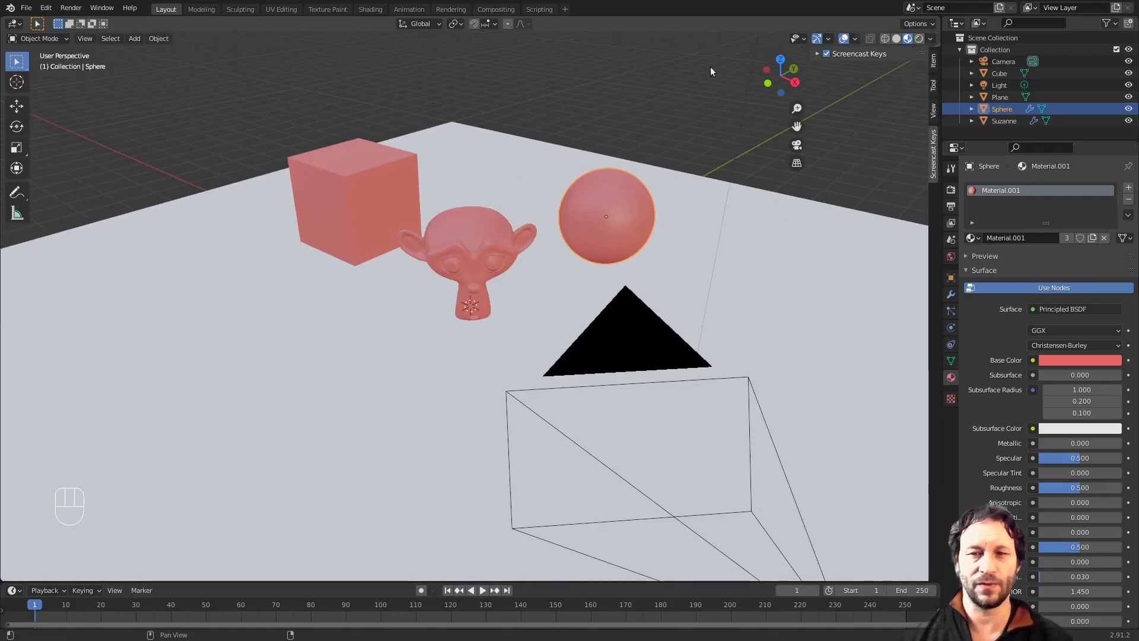
left_click(919, 39)
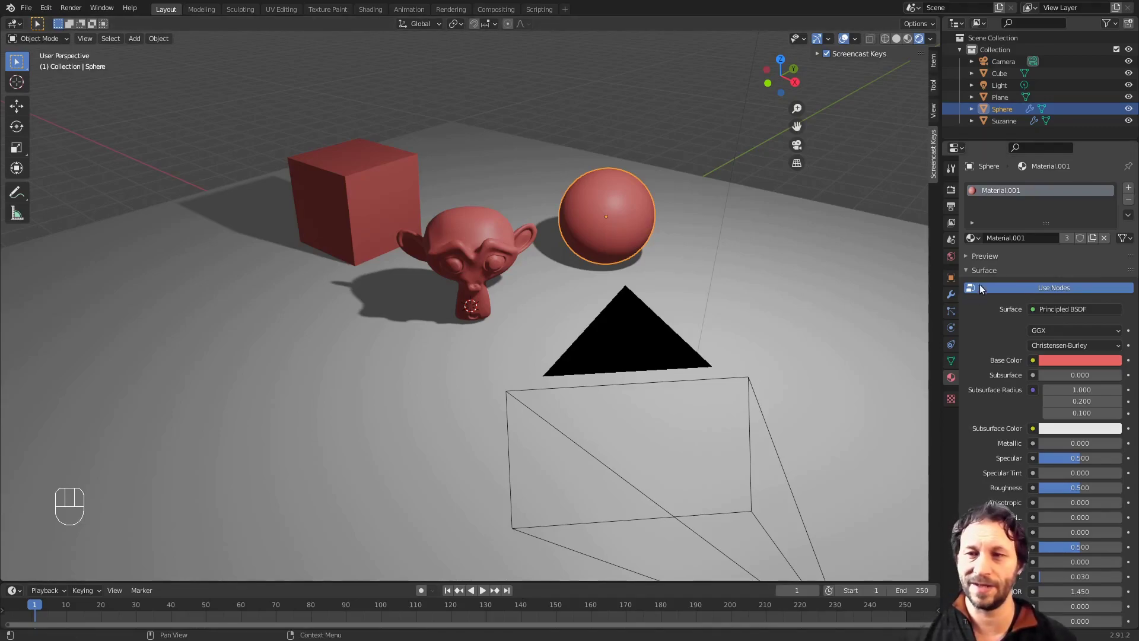
Set the scene's render engine to Cycles
left_click(950, 191)
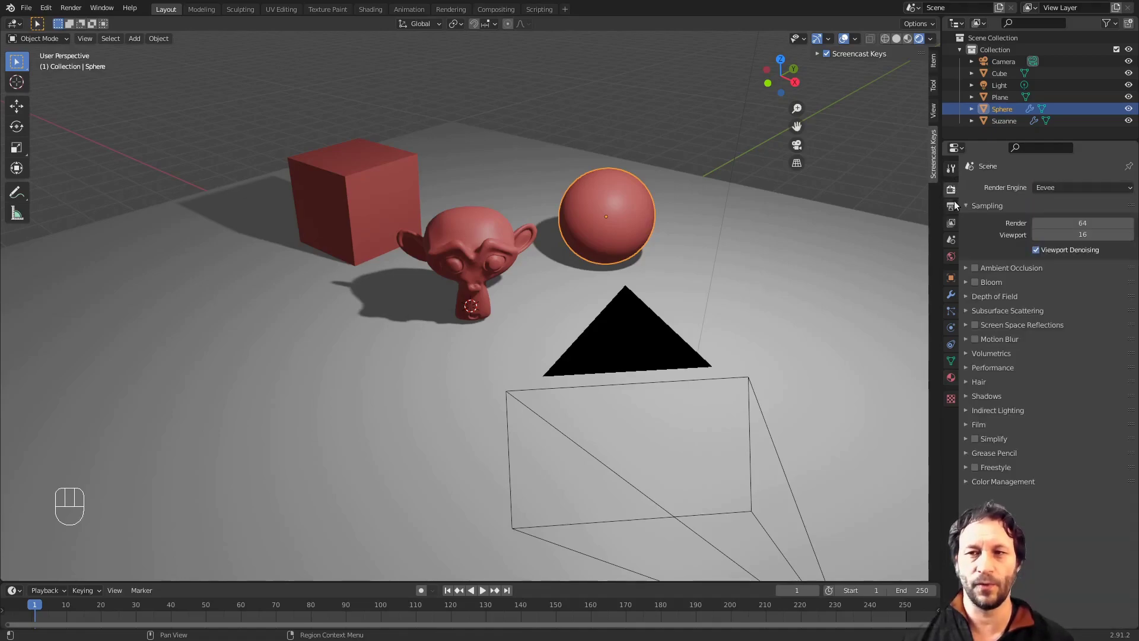
left_click(1066, 187)
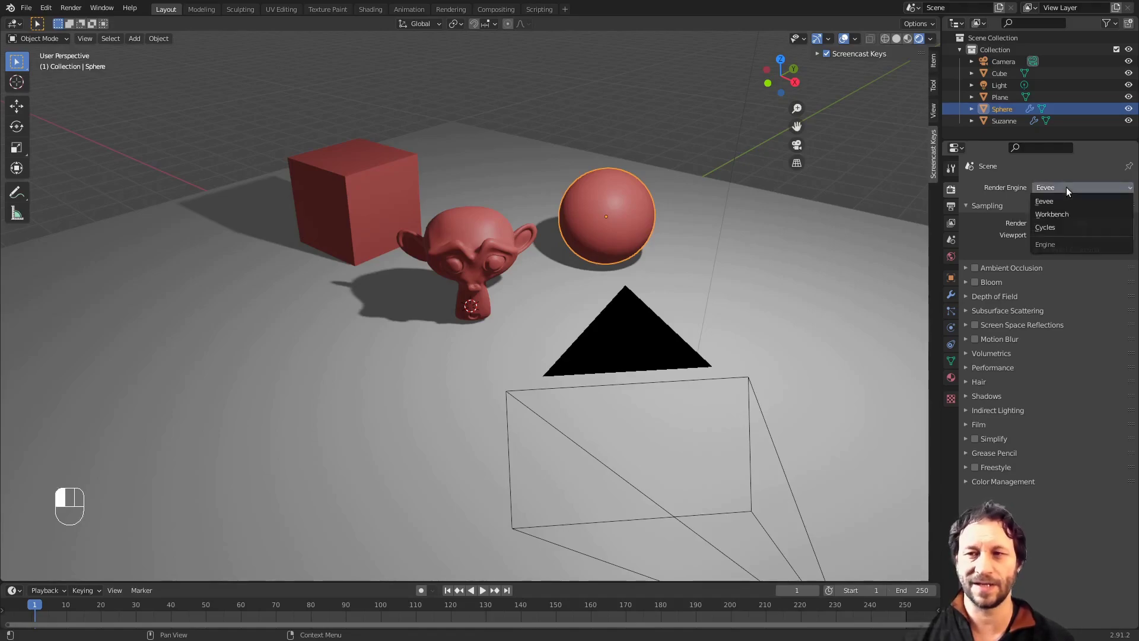
left_click(1055, 227)
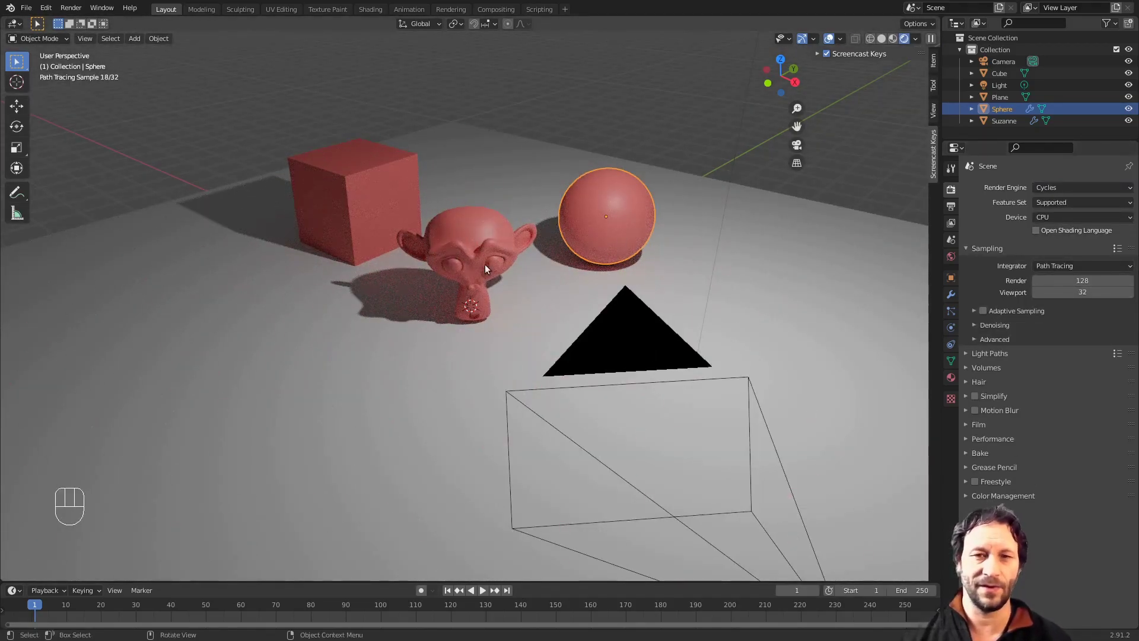
Change the base color of the shared Material.001 to blue-violet
middle_click_drag(594, 303, 561, 313)
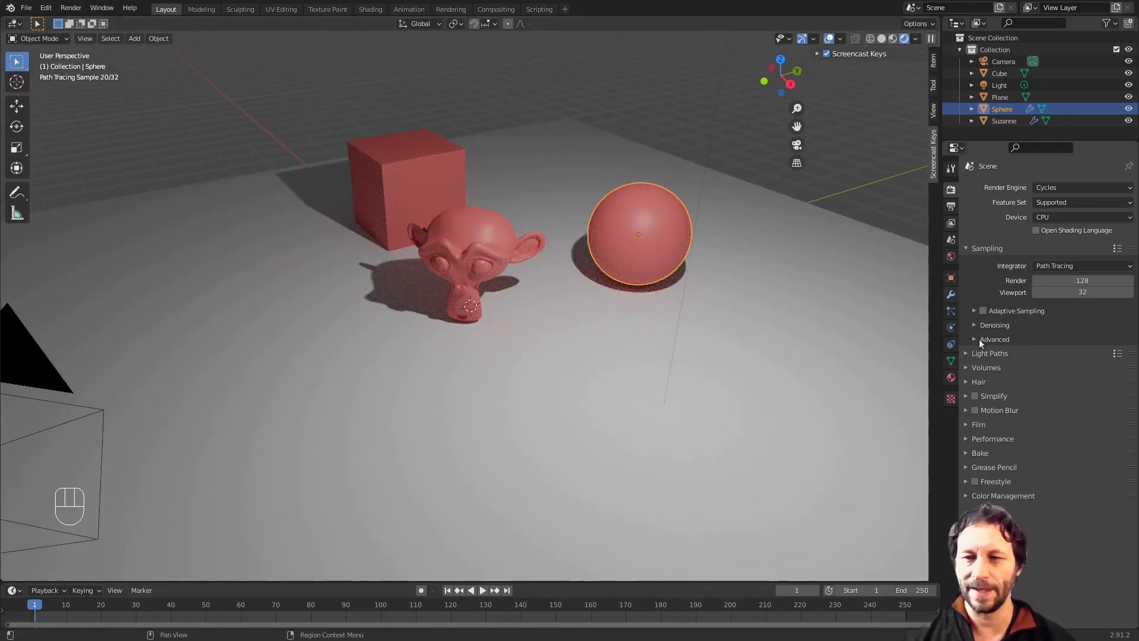
left_click(952, 378)
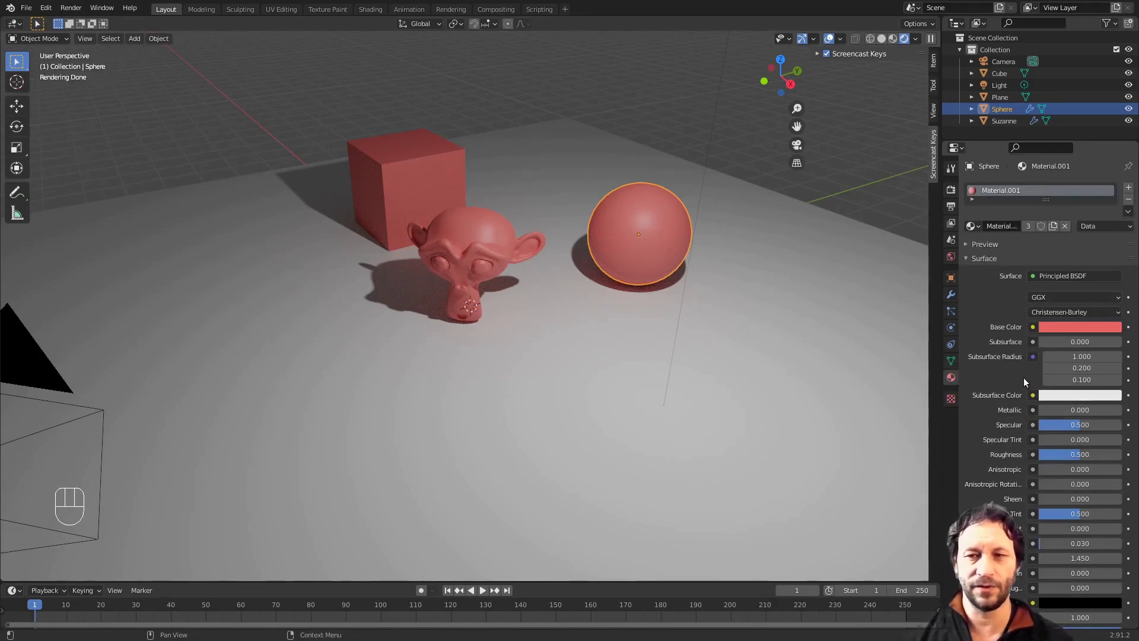
left_click(1052, 328)
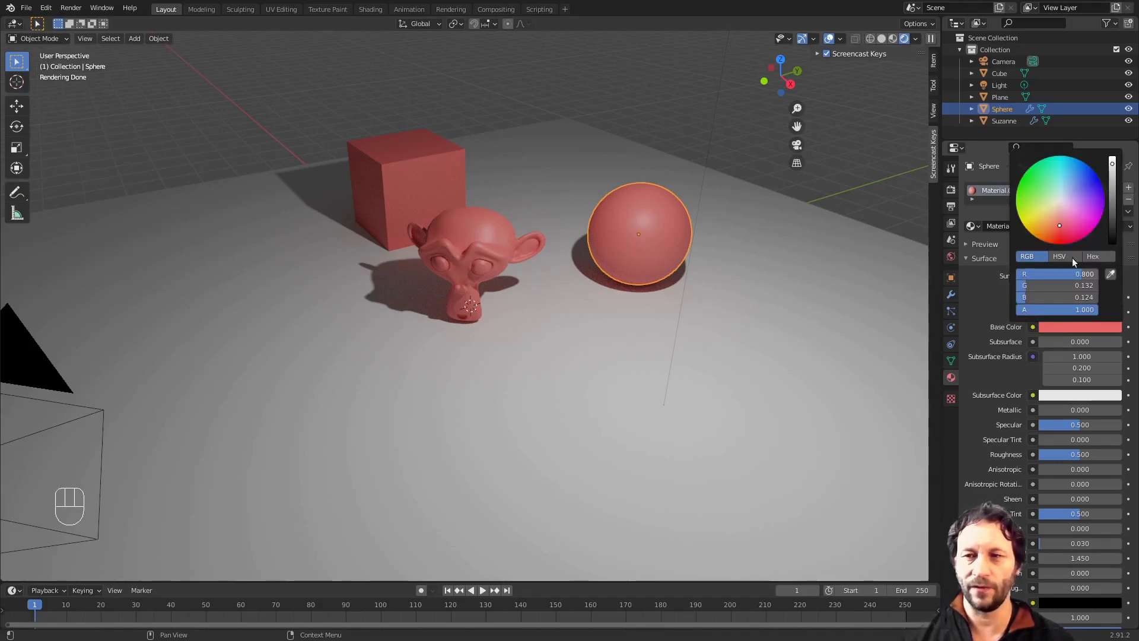
mouse_move(1056, 226)
left_mouse_down()
mouse_move(1036, 209)
mouse_move(1048, 179)
mouse_move(1076, 168)
mouse_move(1091, 189)
left_mouse_up()
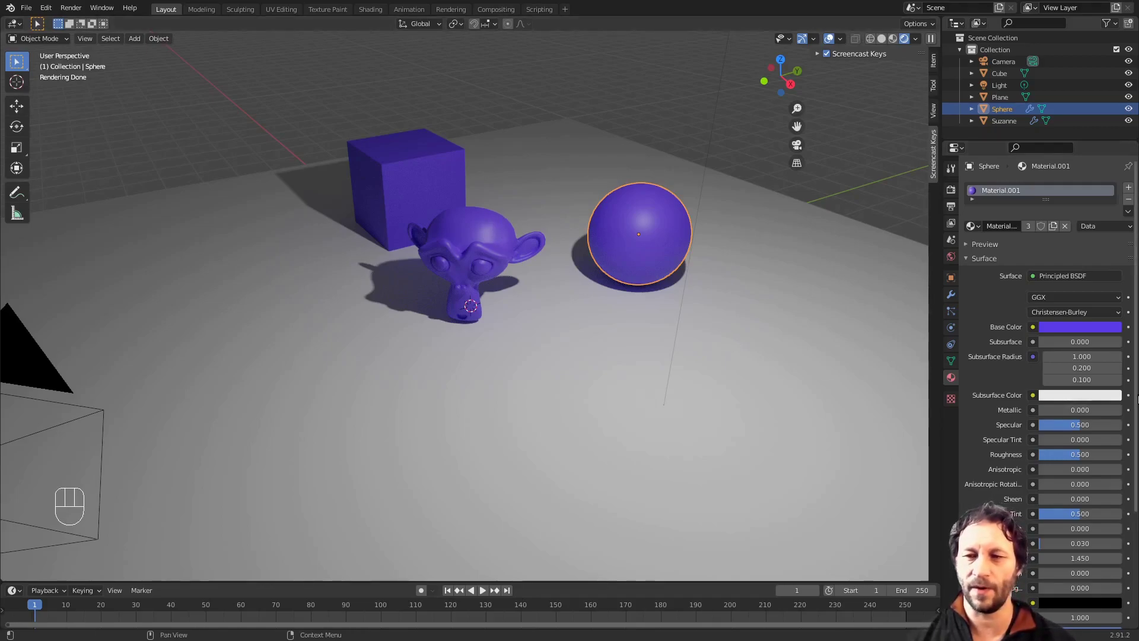
Set the Subsurface value of the shared Material.001 to 1.000 and examine its rendering on the monkey head up close
left_click_drag(1038, 343, 1121, 343)
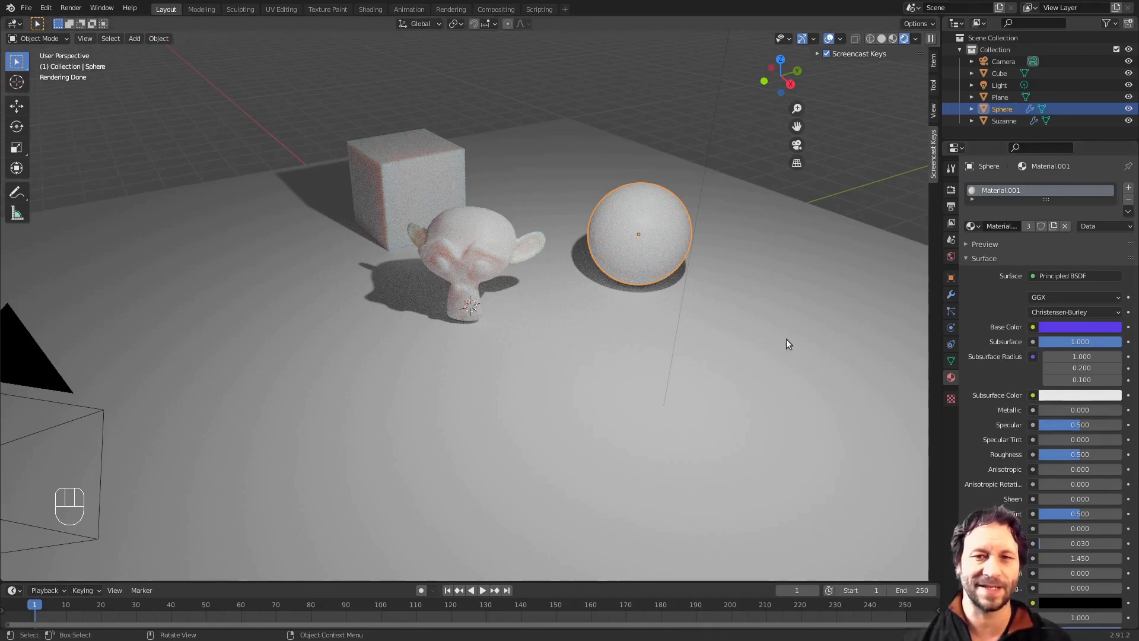
scroll(525, 288, "up", 3)
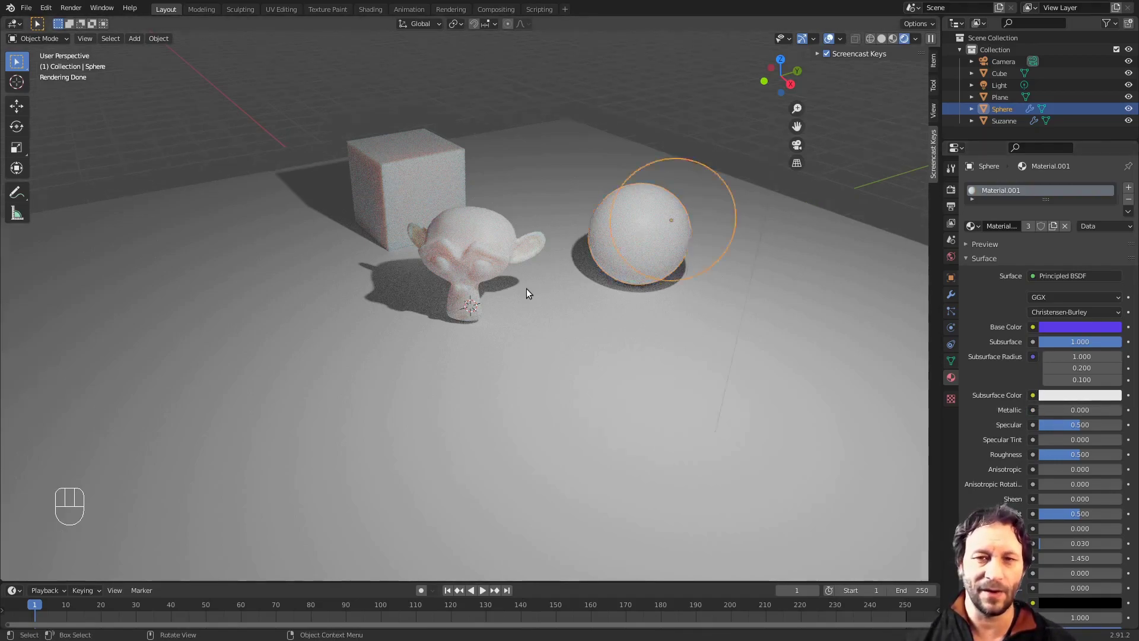
scroll(566, 261, "up", 2)
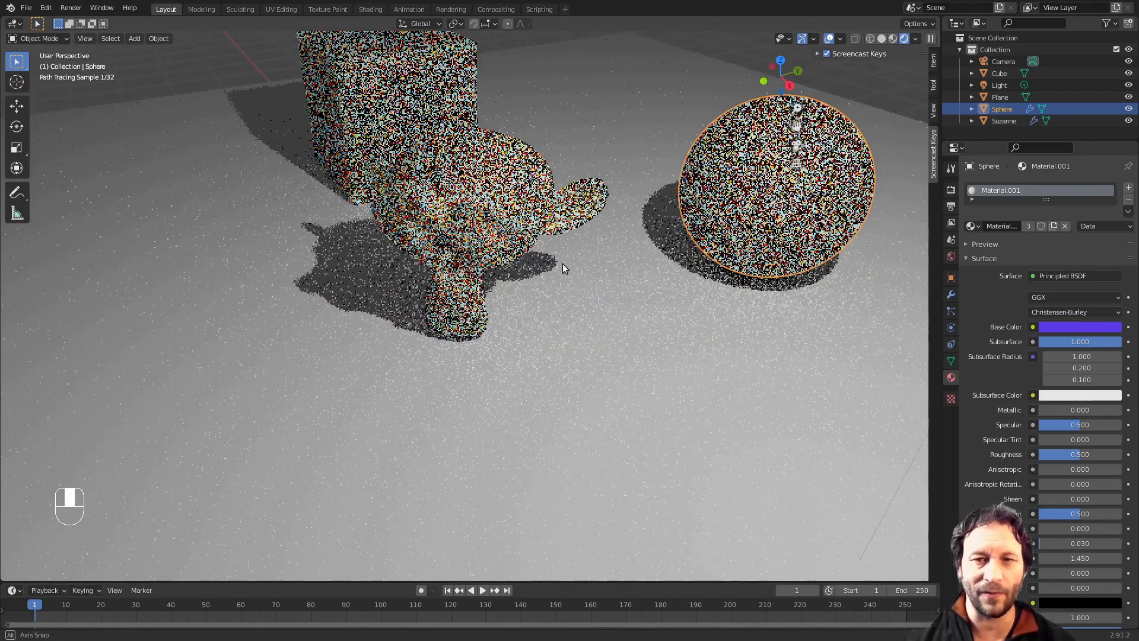
scroll(564, 264, "up", 2)
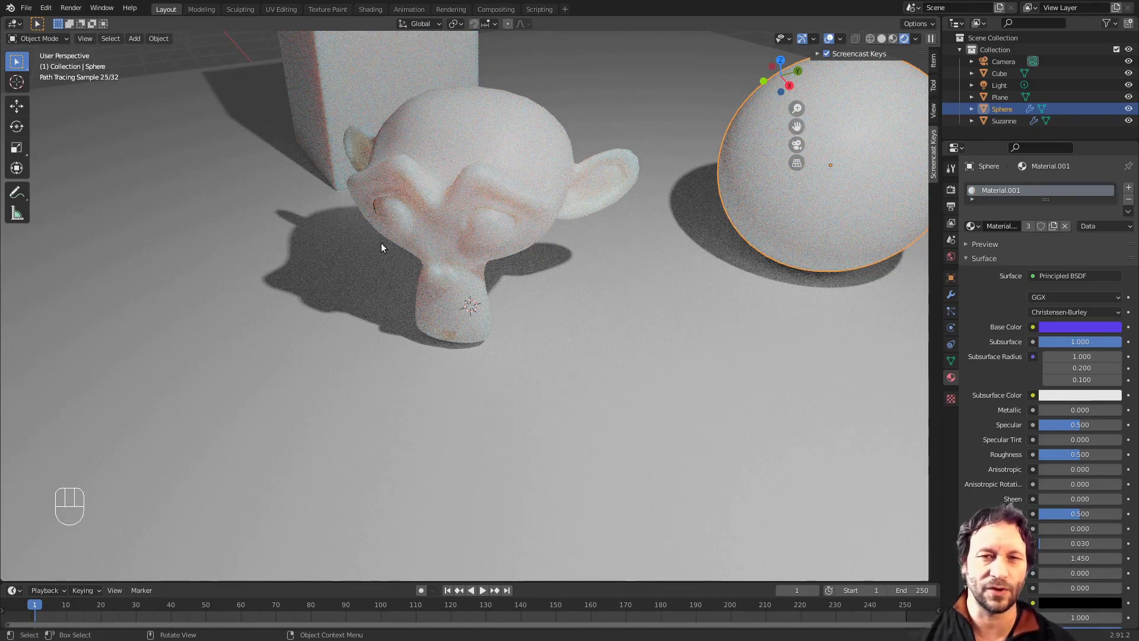
scroll(378, 252, "down", 6)
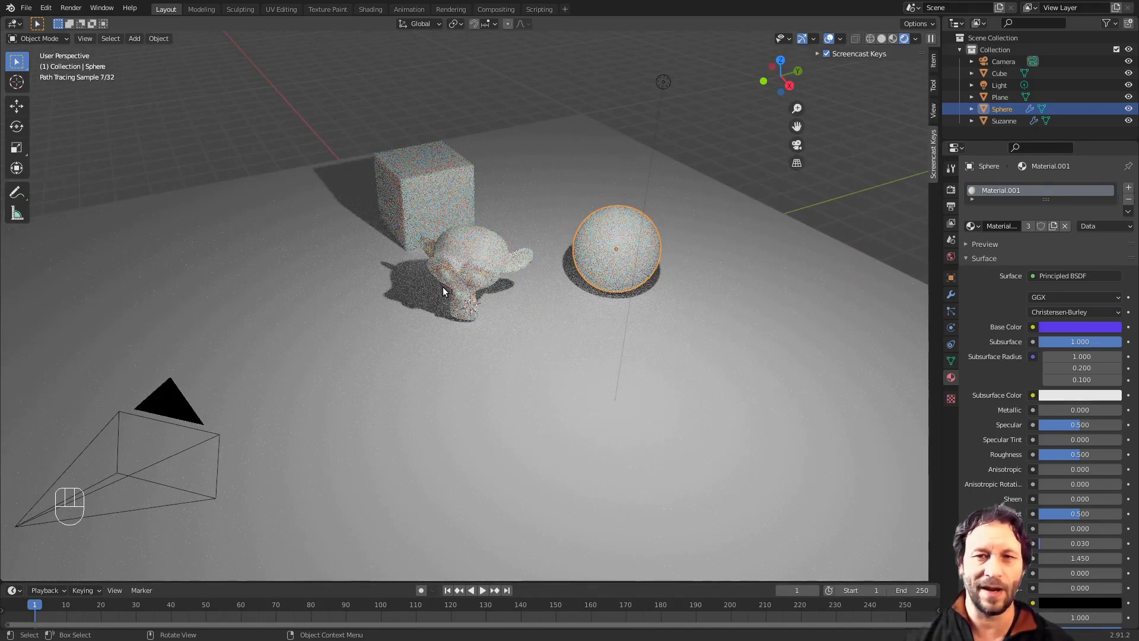
scroll(443, 290, "up", 1)
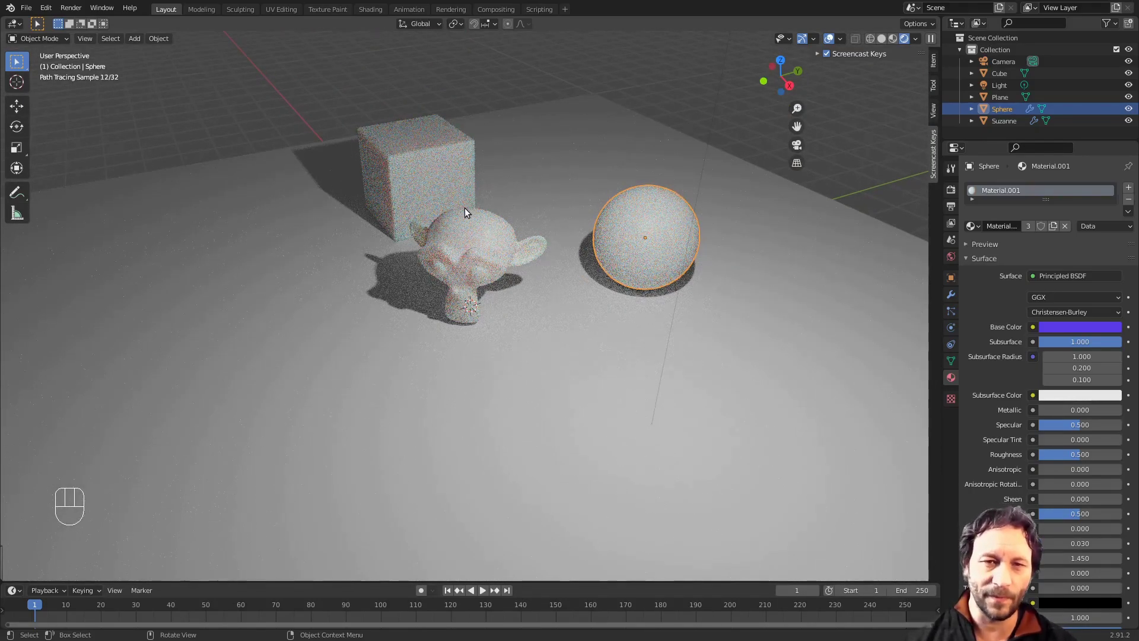
Move the point light horizontally to behind the cube, monkey head and sphere, and lower it about 3.8 m along Z
scroll(464, 207, "down", 1)
left_click(663, 82)
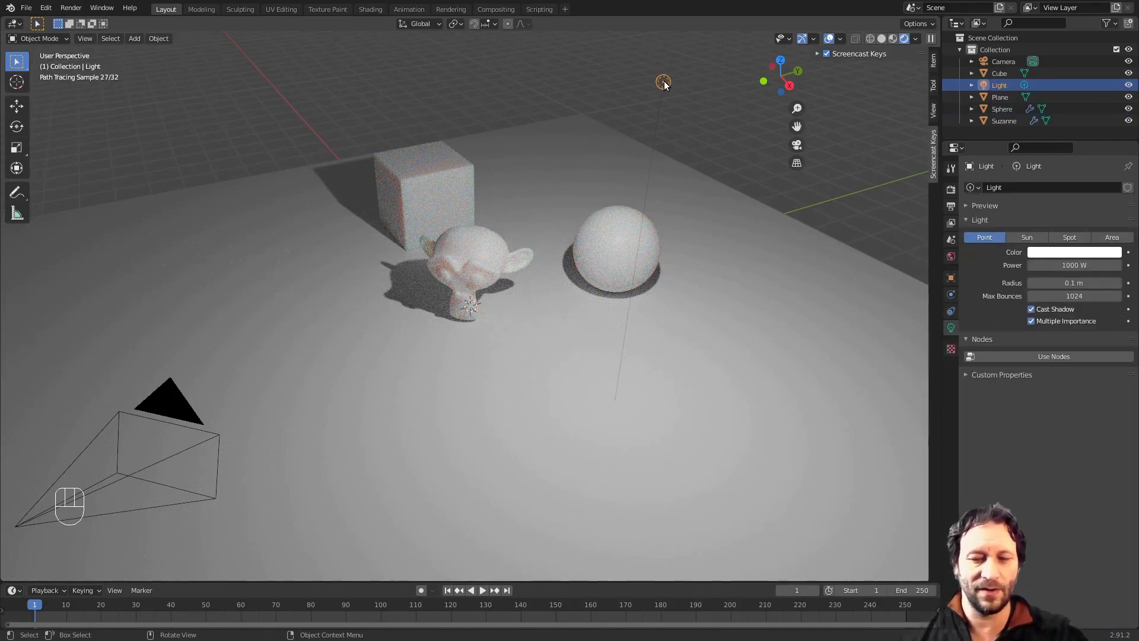
key("g")
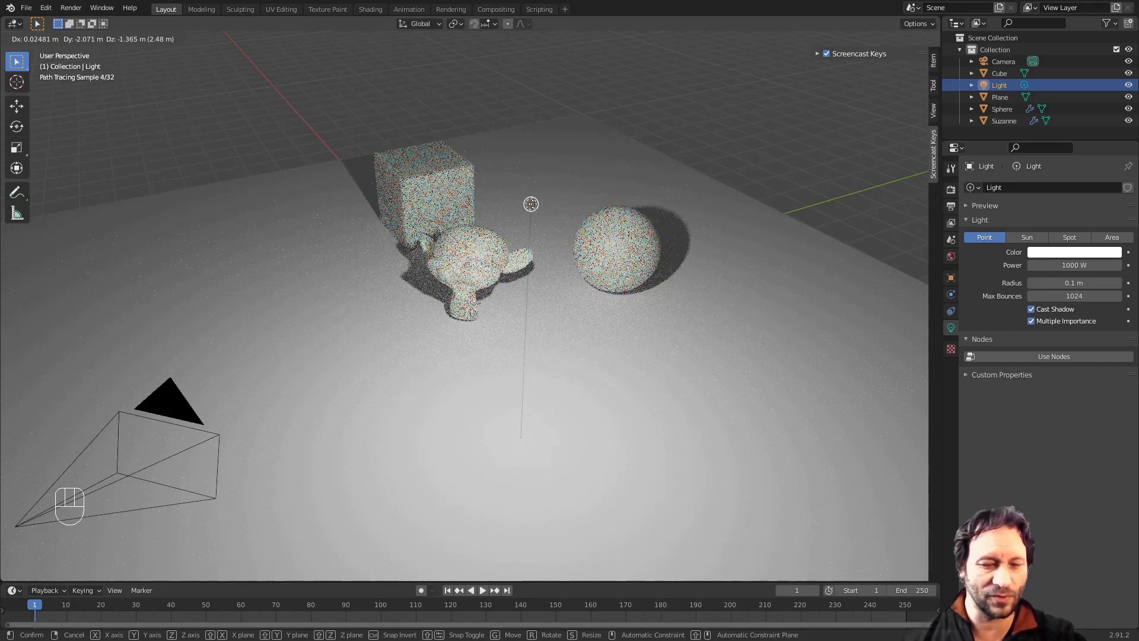
key("shift+z")
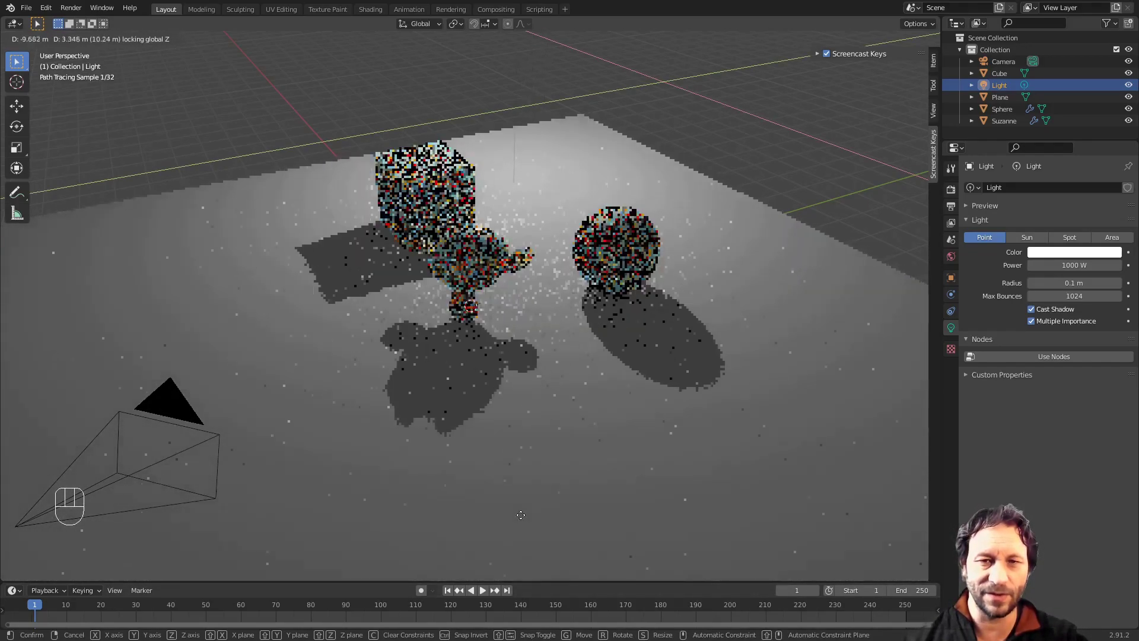
left_click(527, 583)
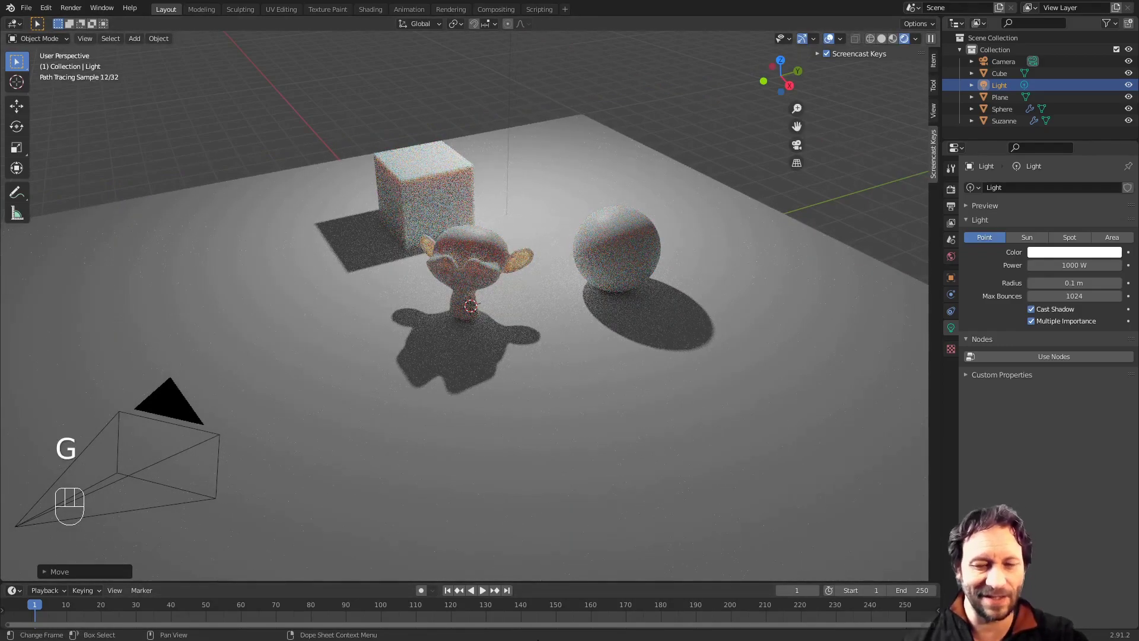
key("z")
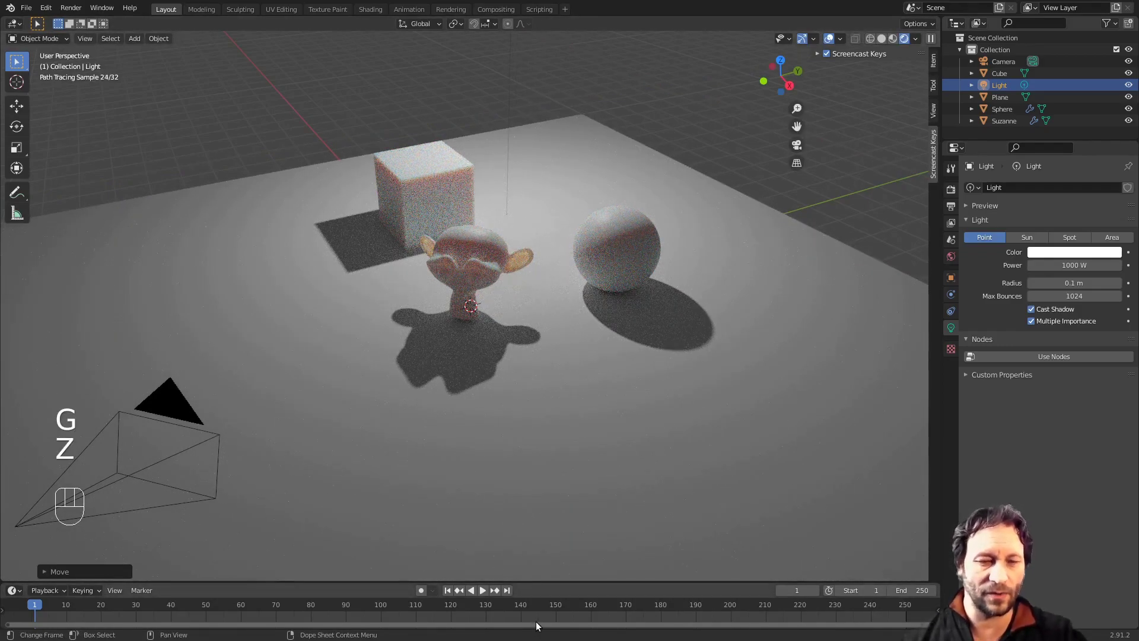
key("Escape")
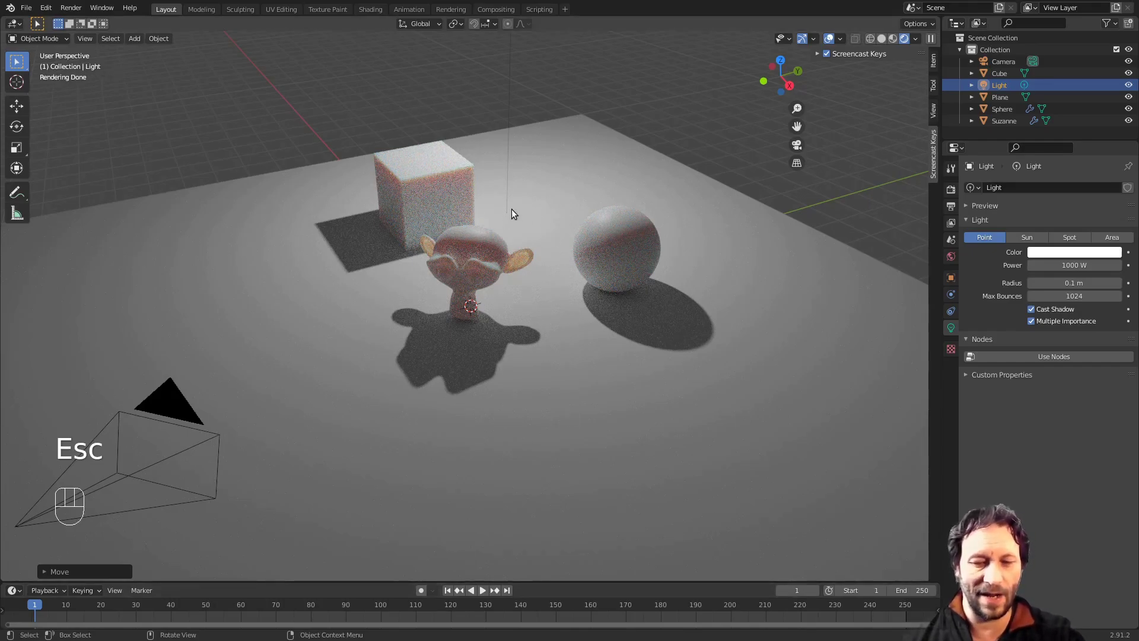
key("g")
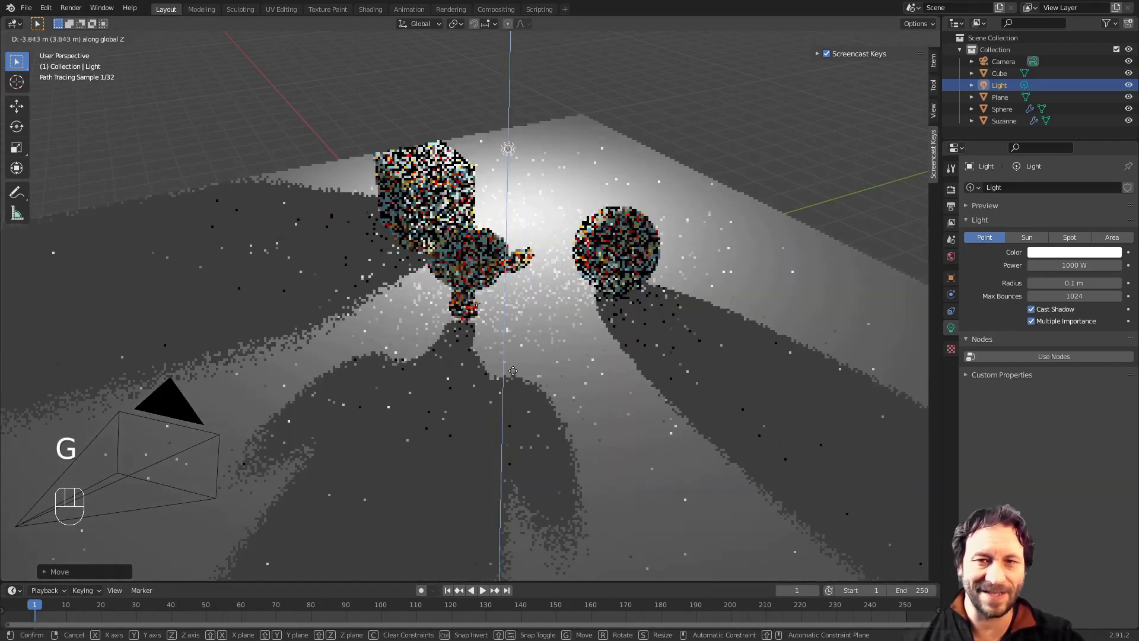
left_click(516, 371)
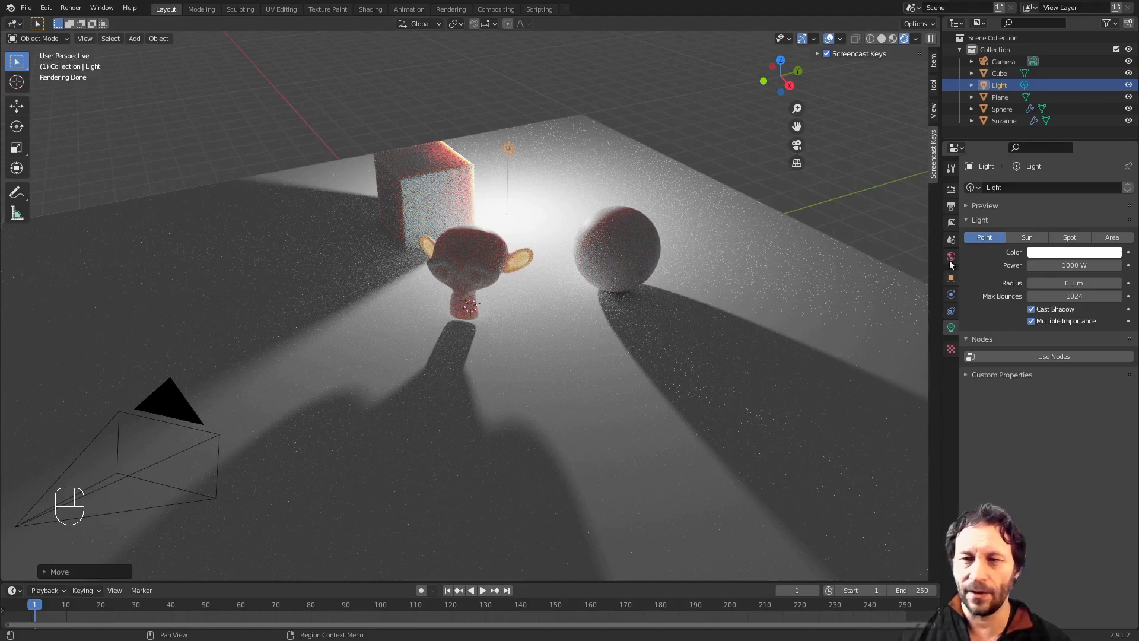
Reduce the Subsurface of the monkey head's Material.001 to 0.411 and change its base color to light orange
left_click(481, 260)
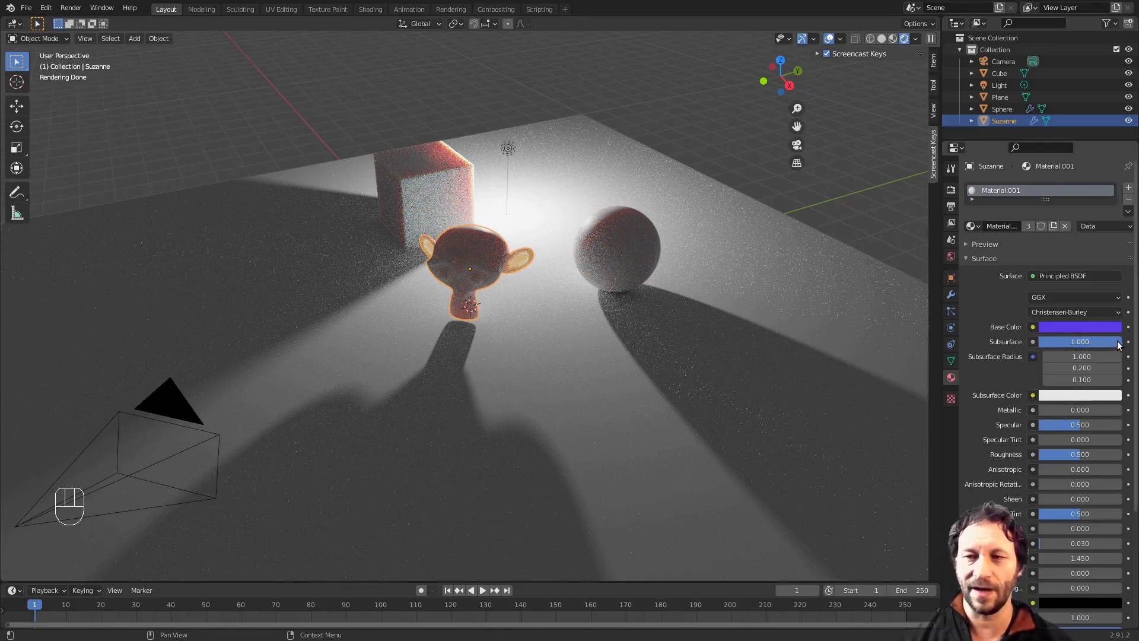
left_click_drag(1118, 342, 1072, 340)
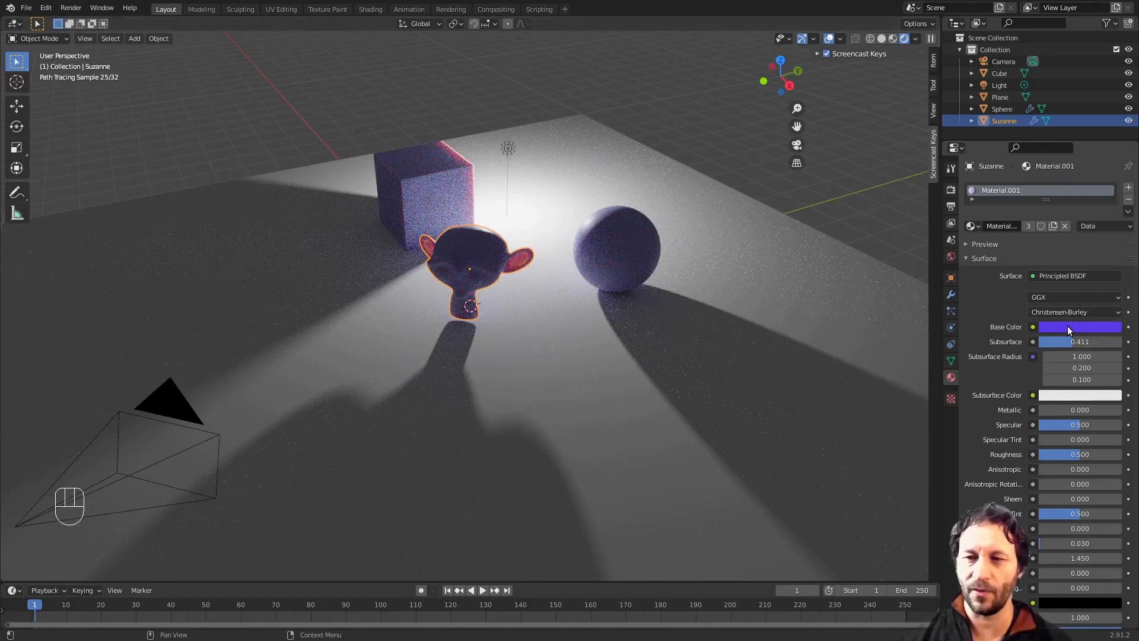
left_click(1066, 326)
left_click_drag(1091, 191, 1041, 221)
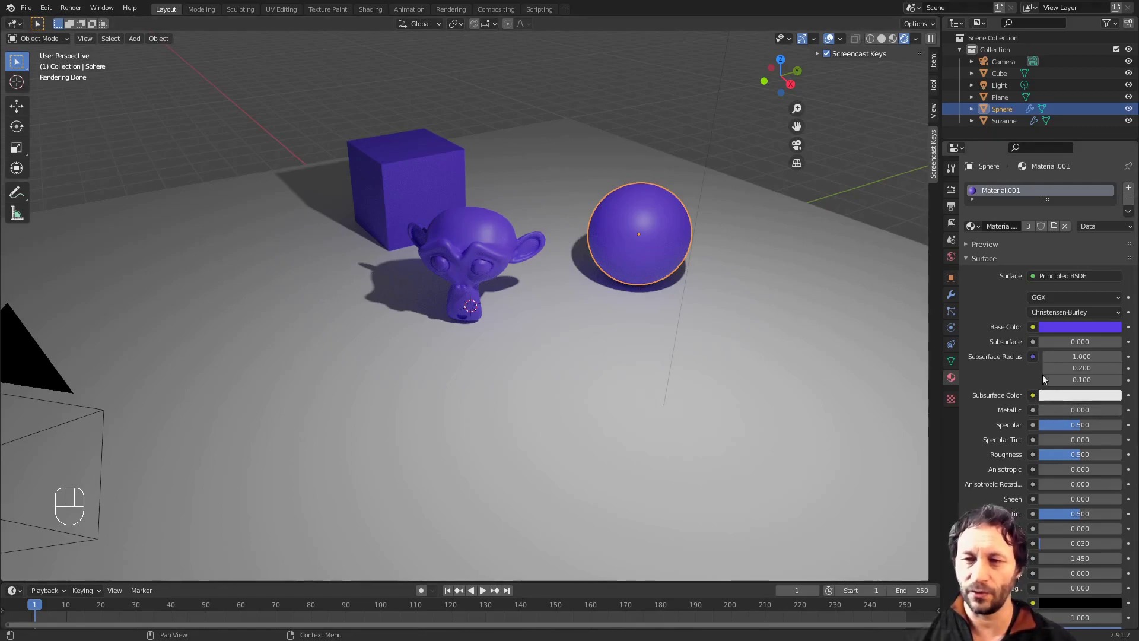
Raise the Subsurface value of the sphere's Material.001 to 1.000 and inspect the rendered monkey head closely
left_click_drag(1038, 342, 1121, 343)
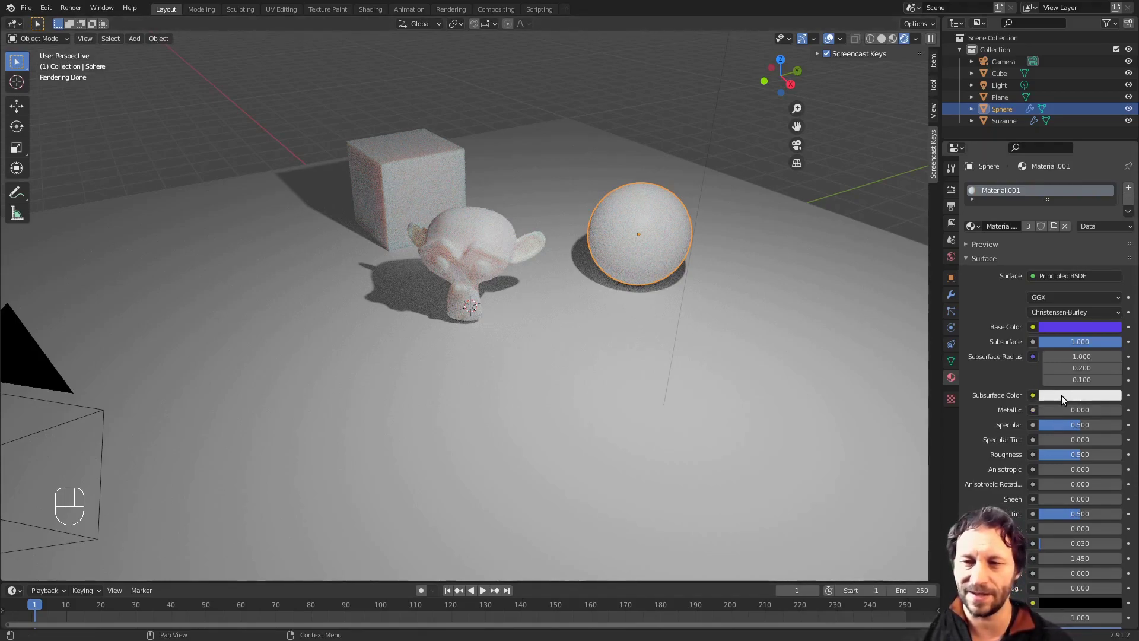
scroll(526, 289, "up", 3)
scroll(568, 257, "up", 2)
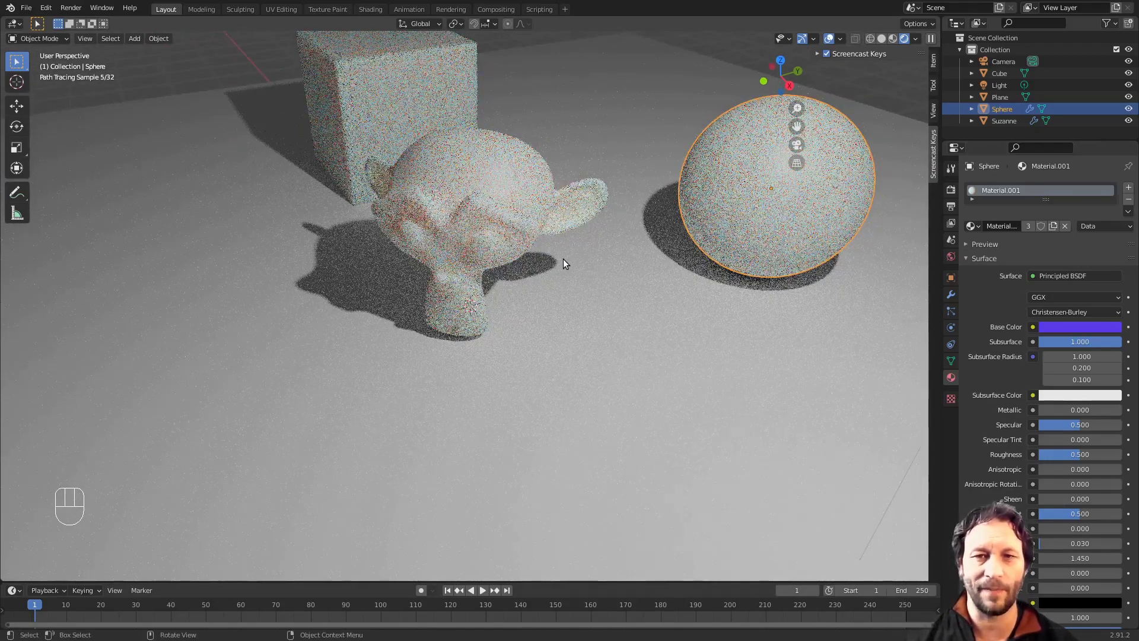
scroll(563, 259, "up", 2)
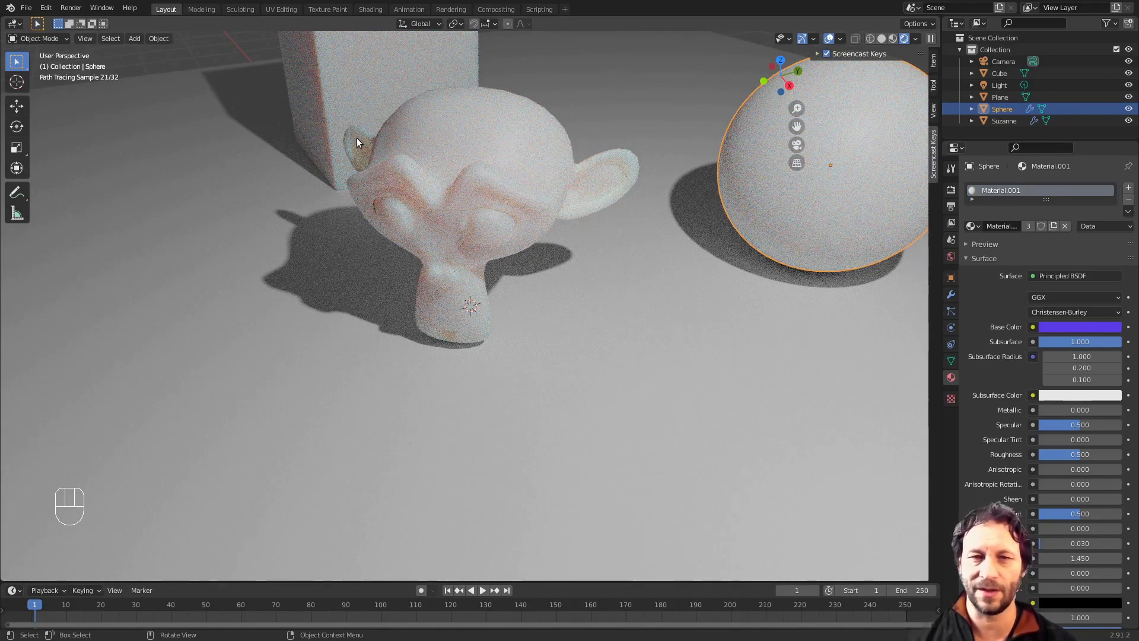
scroll(373, 246, "down", 6)
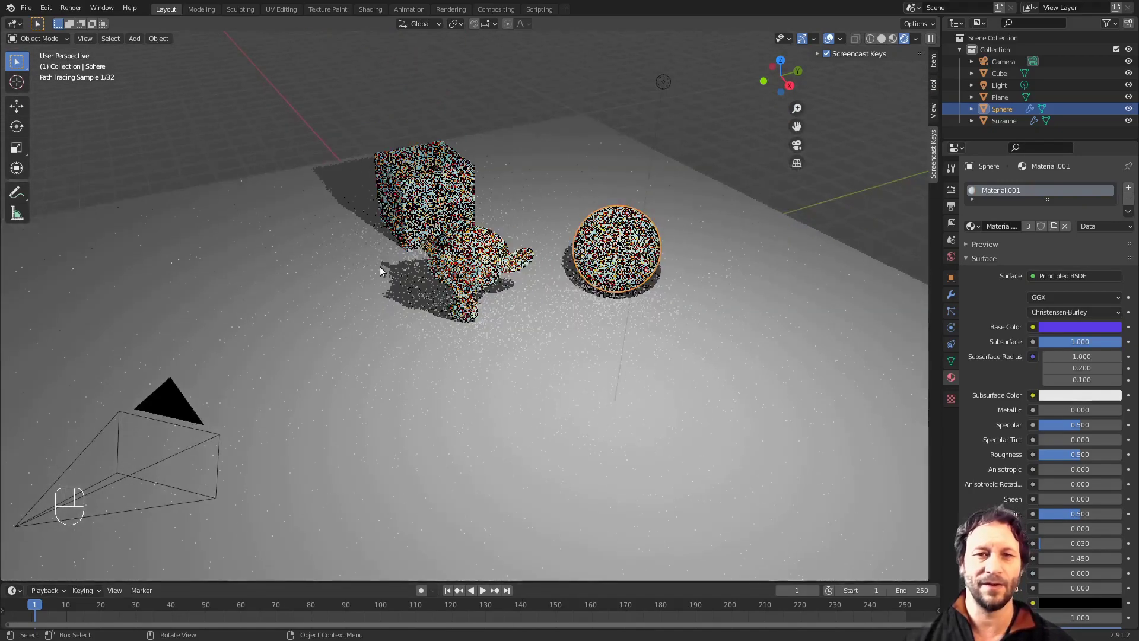
scroll(443, 287, "up", 1)
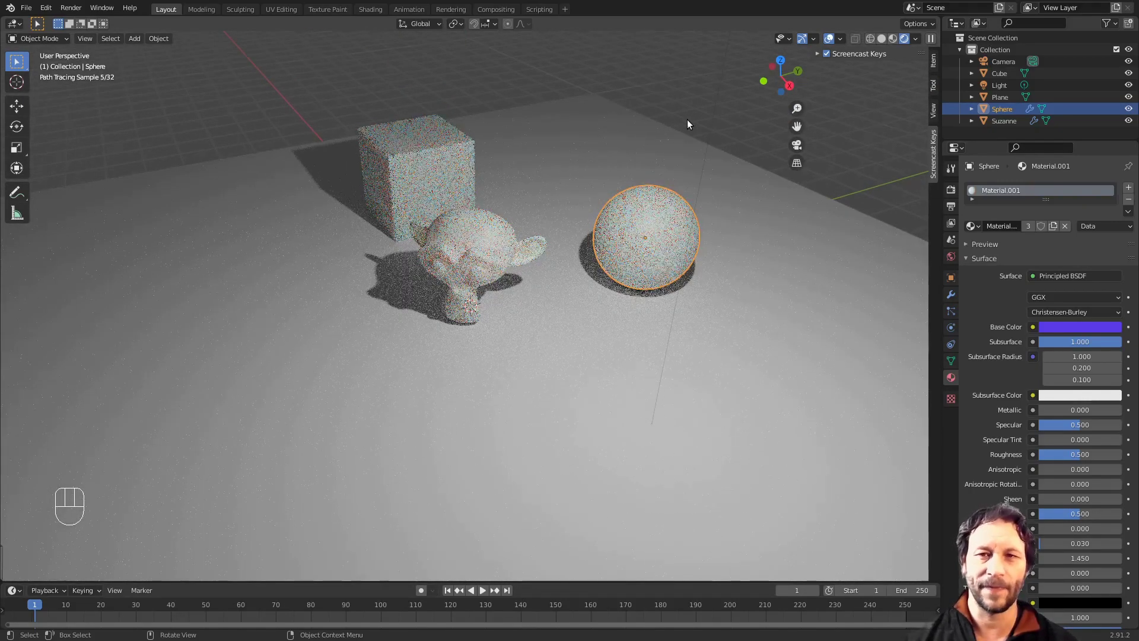
Move the point light about 8 m horizontally to behind the three objects, and lower it along Z to backlight them
scroll(474, 201, "down", 1)
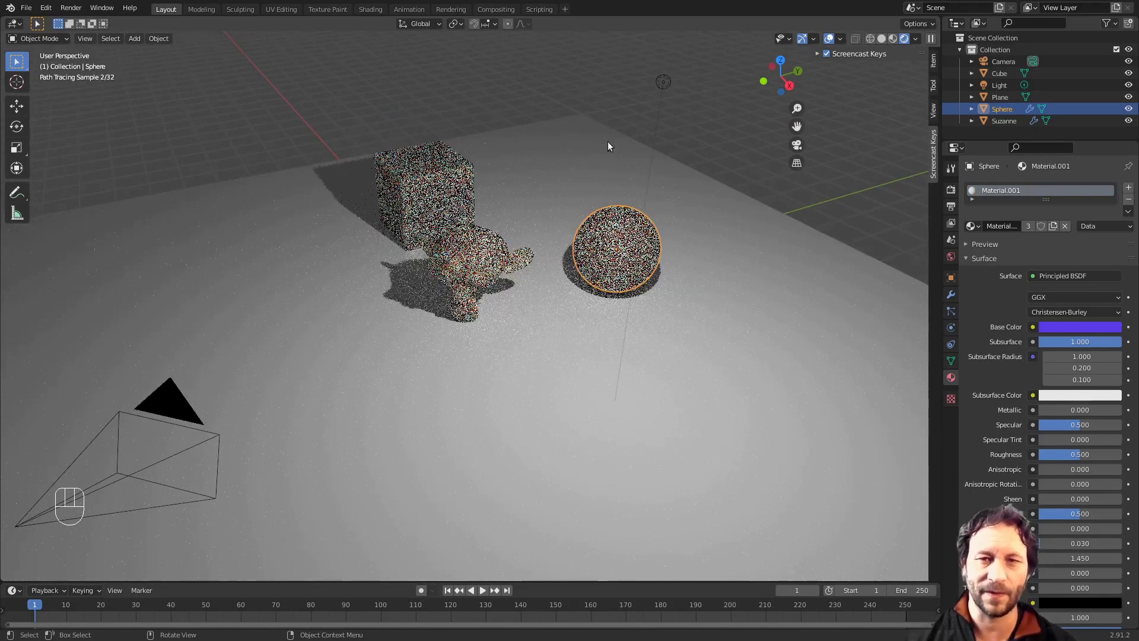
left_click(664, 84)
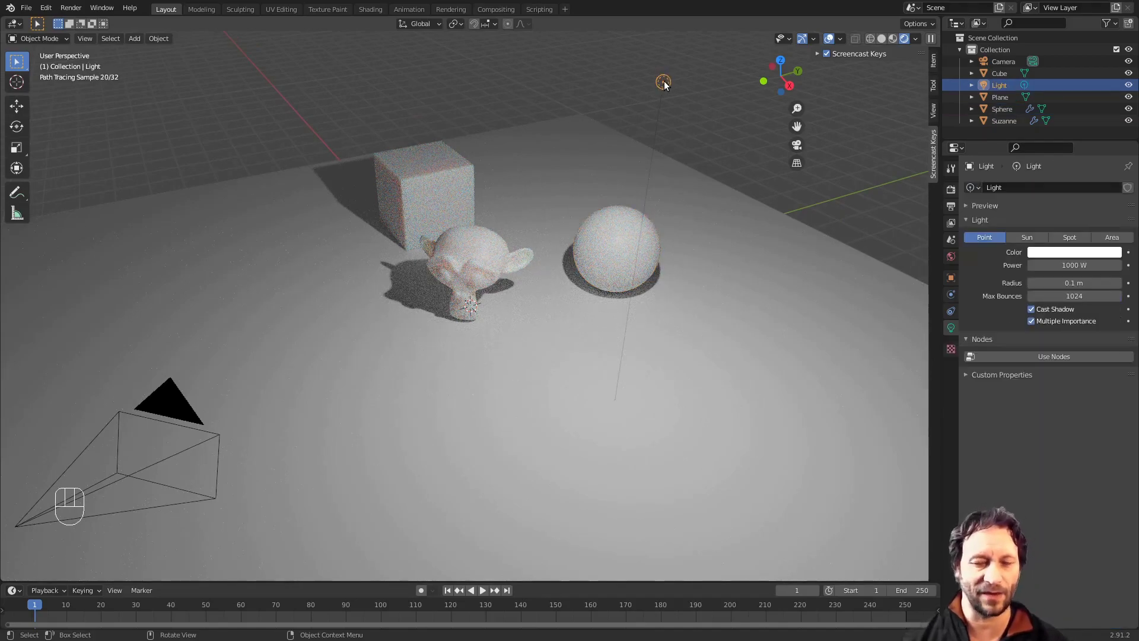
key("g")
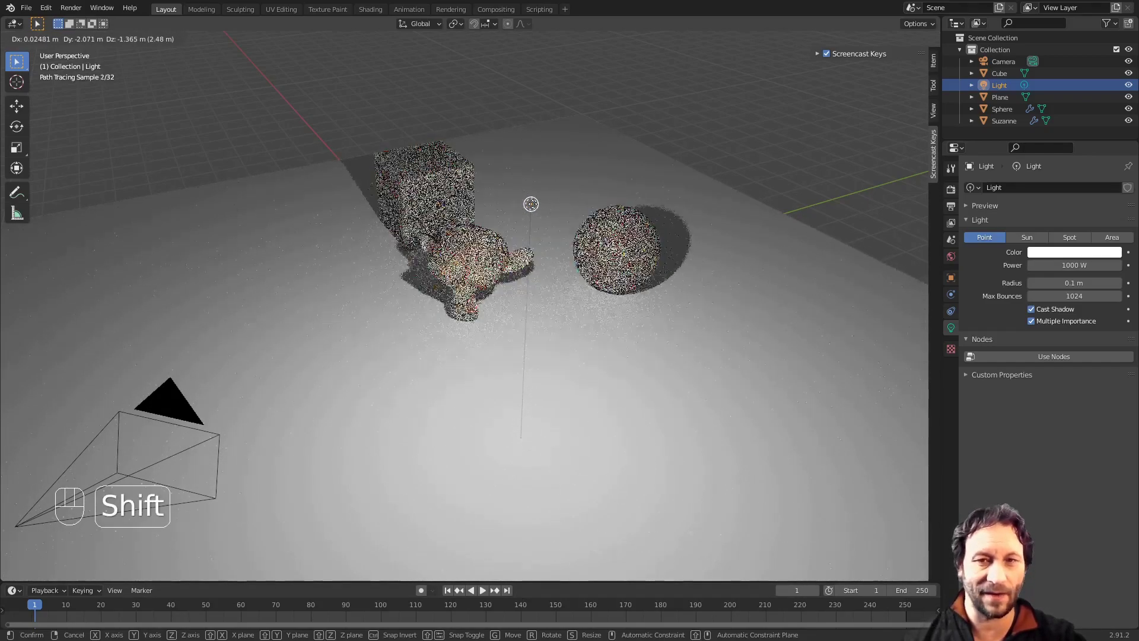
key("shift+z")
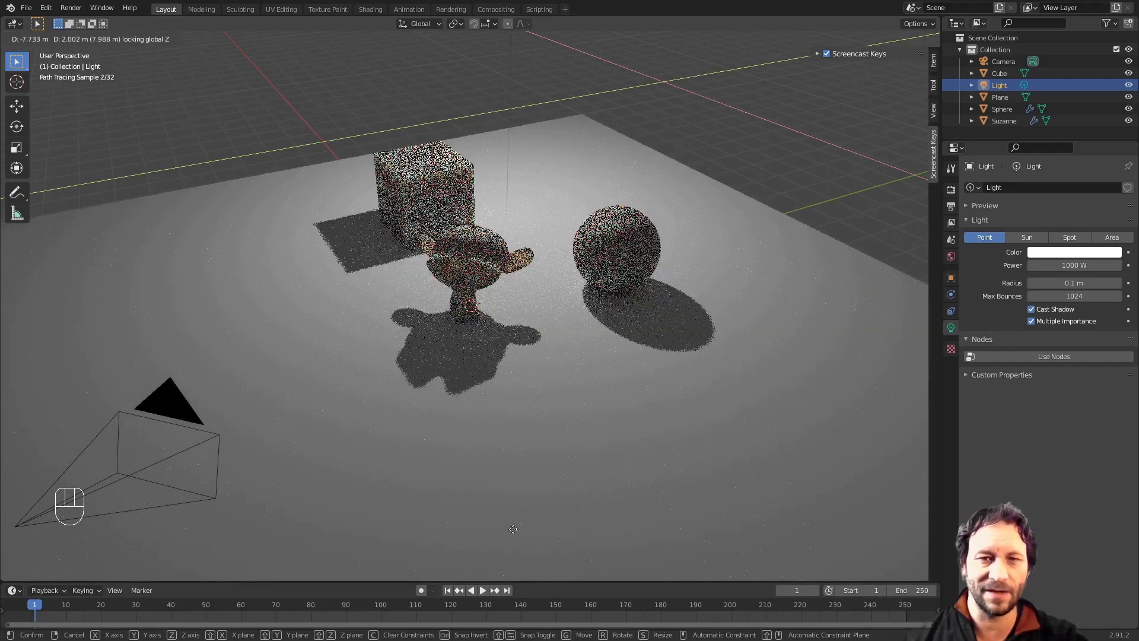
left_click(526, 583)
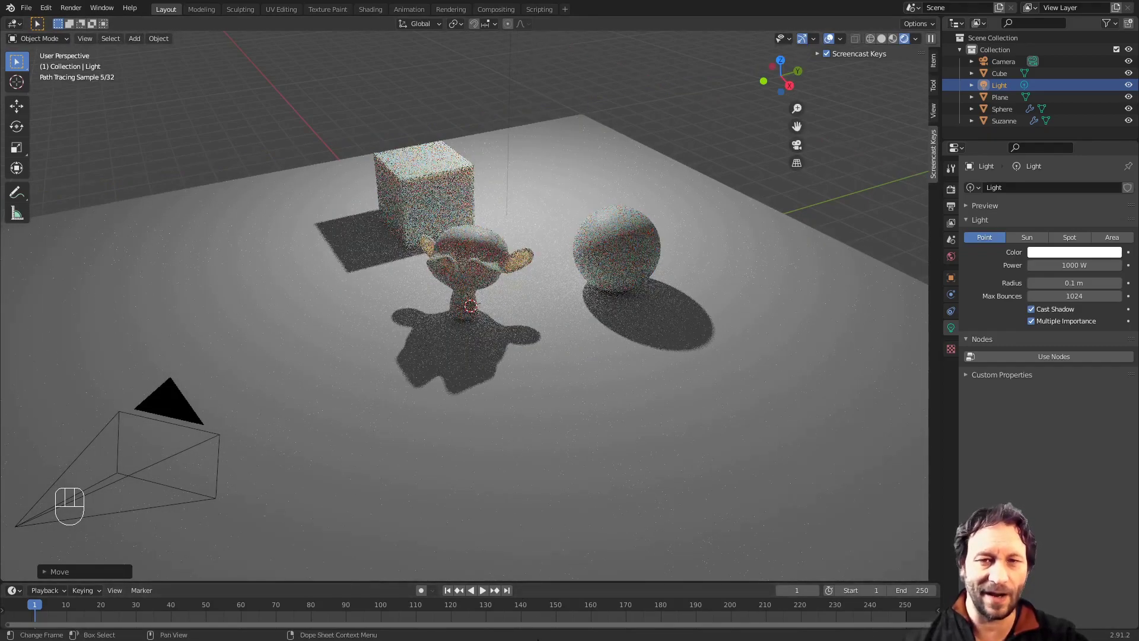
key("z")
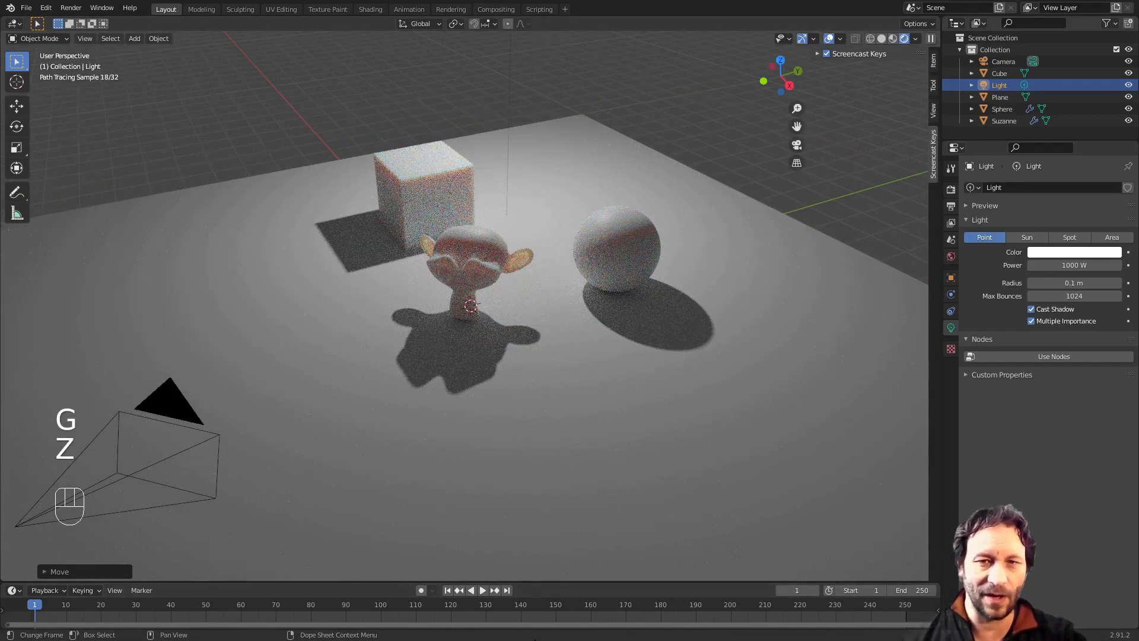
key("Escape")
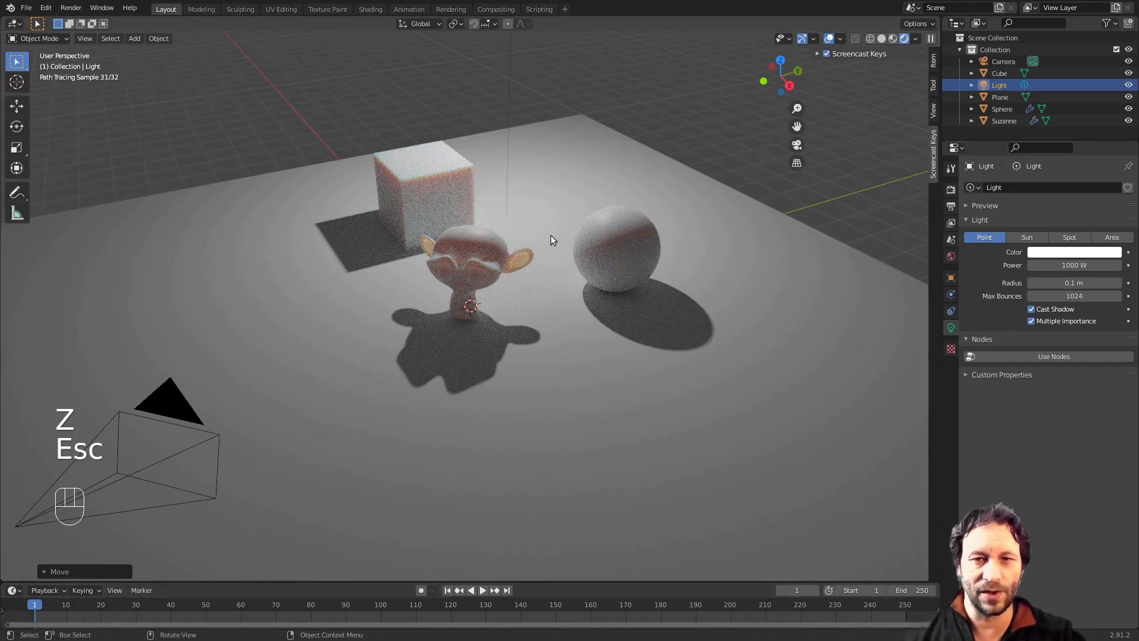
key("g")
key("z")
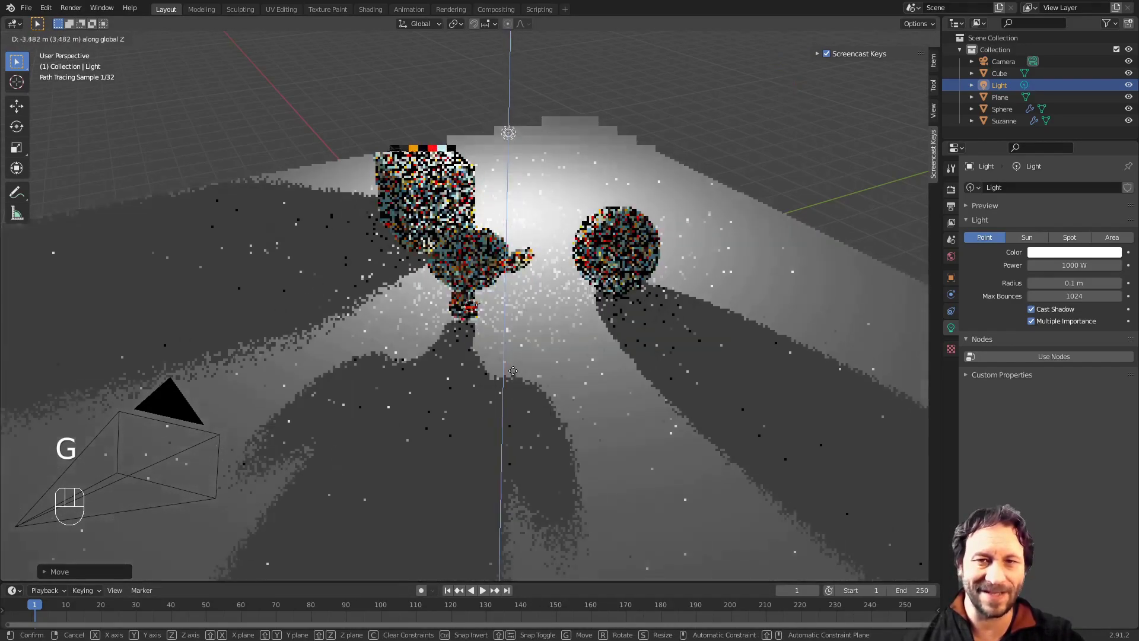
left_click(522, 404)
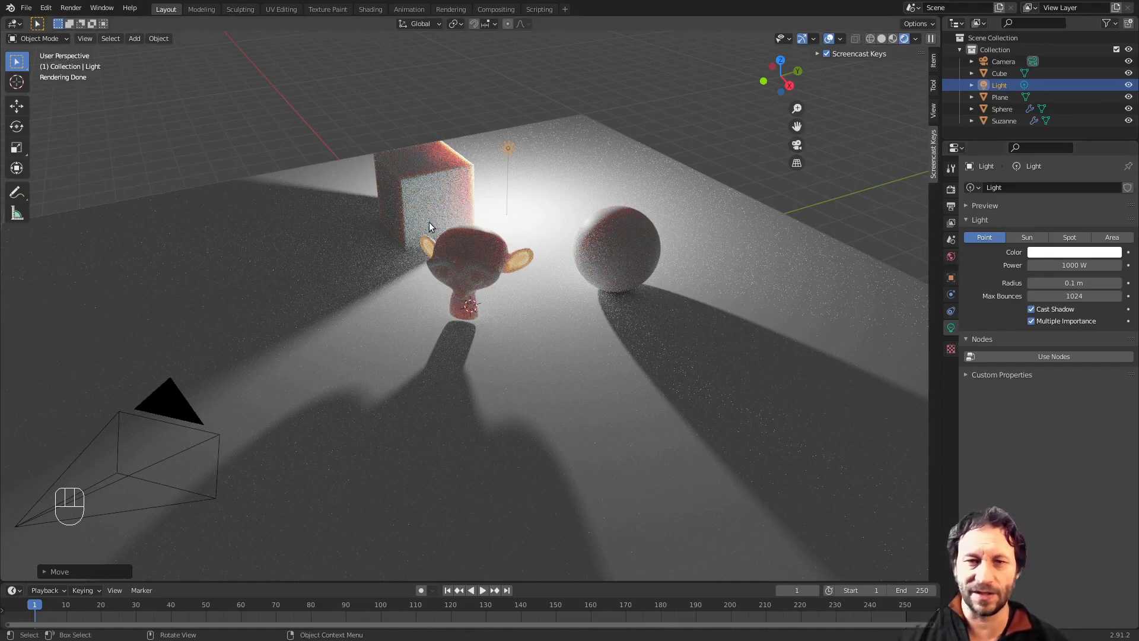
Set the Subsurface of the monkey head's material to 0.411 and its base color to light orange
left_click(481, 261)
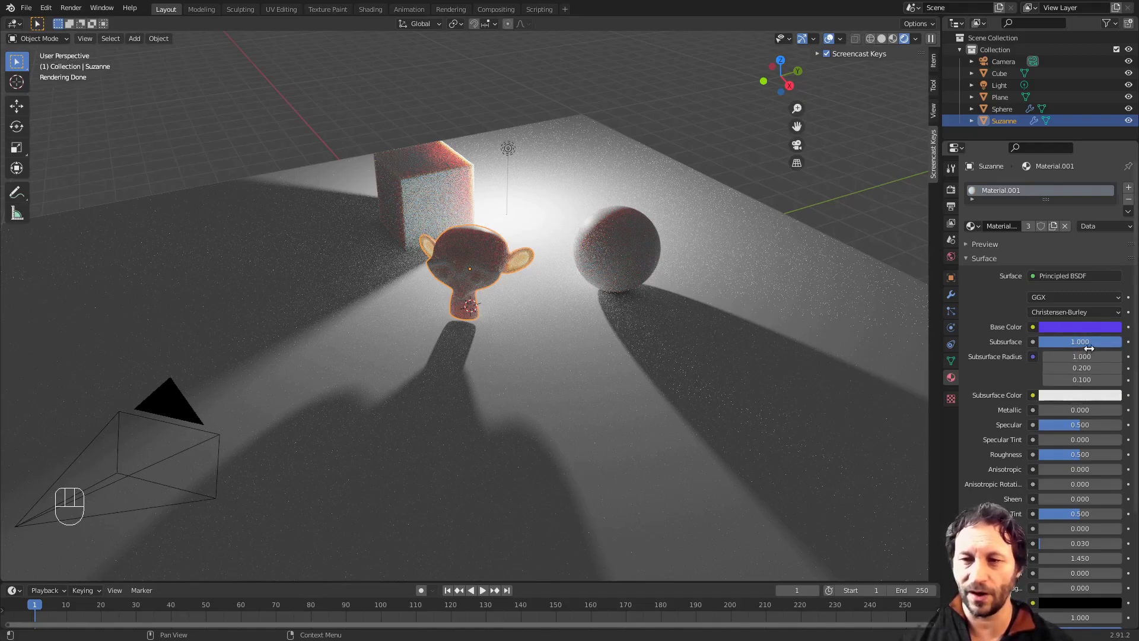
left_click_drag(1080, 342, 1031, 342)
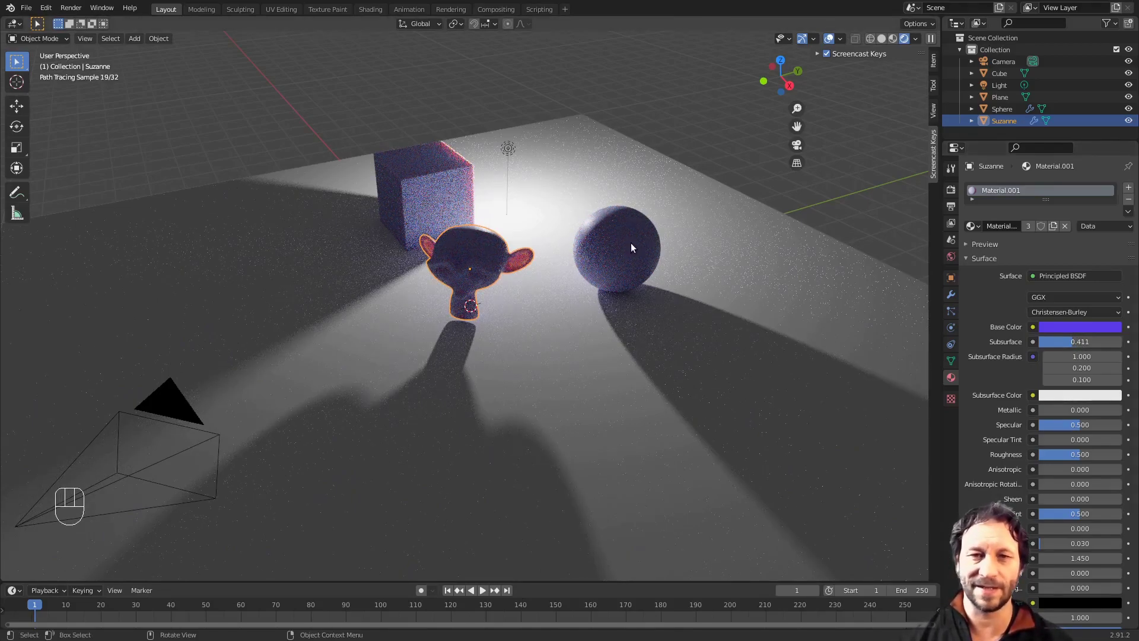
left_click(1066, 328)
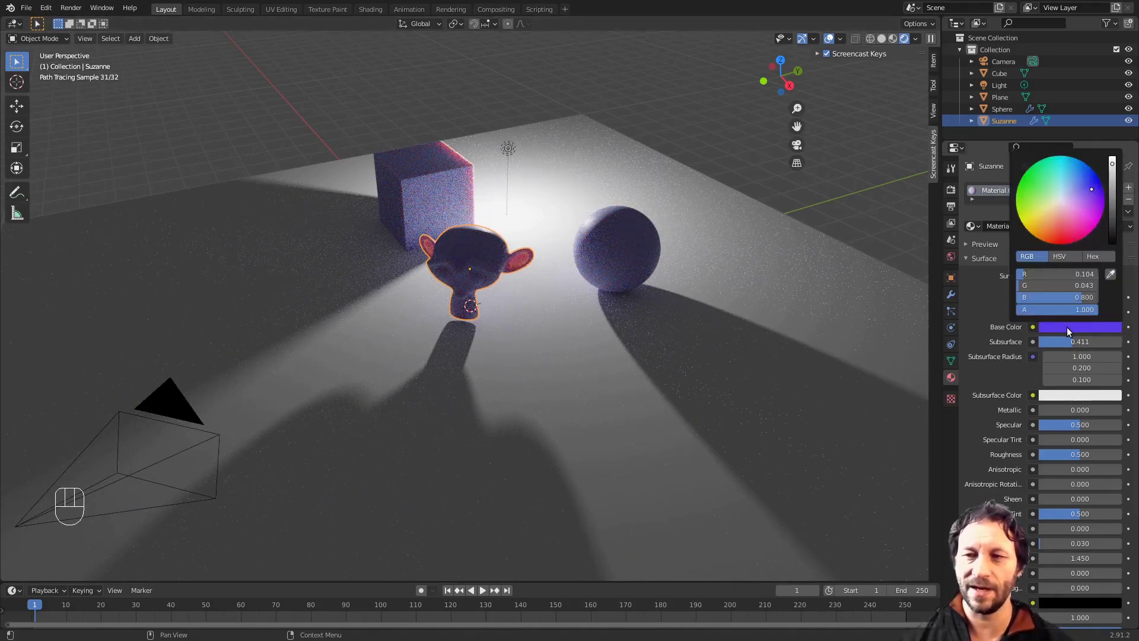
left_click_drag(1090, 191, 1042, 222)
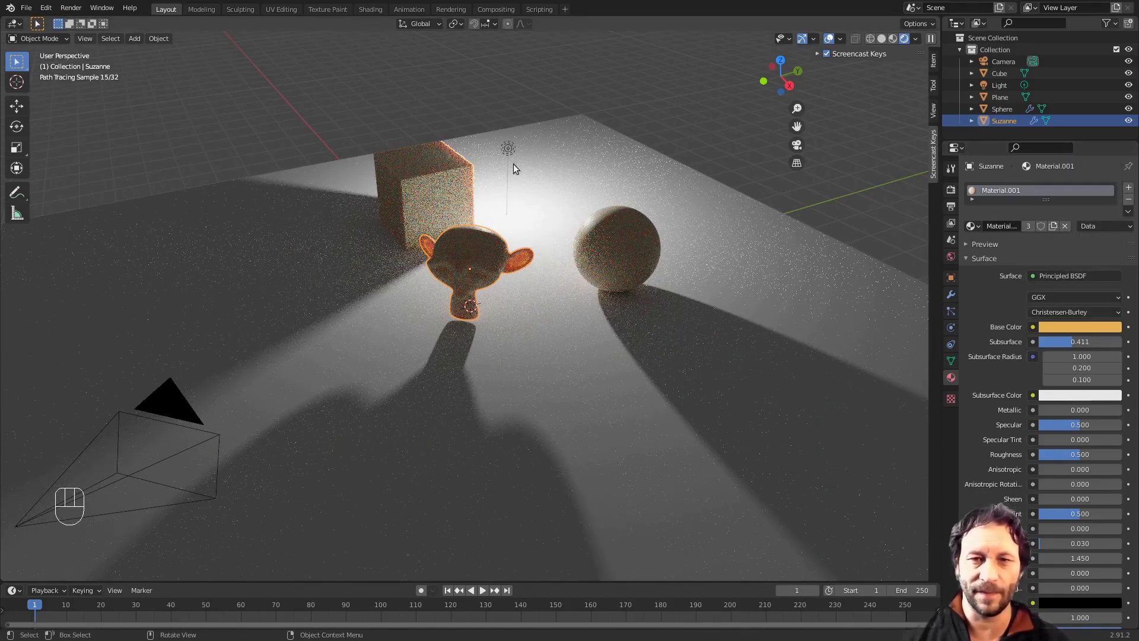
Change the base color of the monkey head's Material.001 to orange-red and raise its Subsurface to 0.525
left_click(1083, 327)
left_click_drag(1043, 224, 1051, 230)
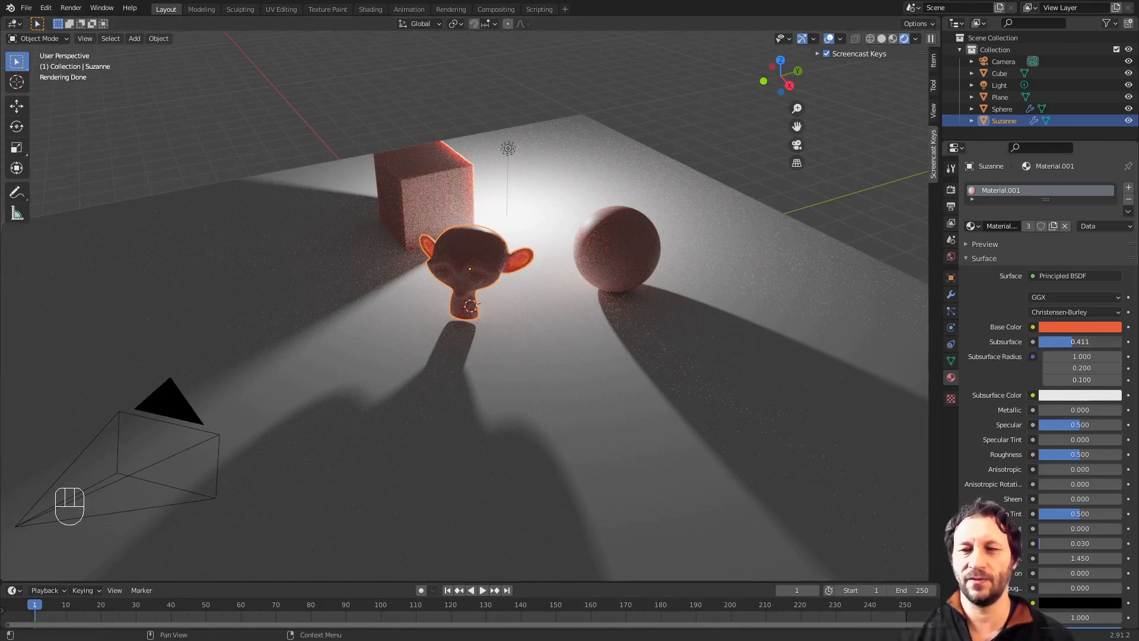
left_click_drag(1071, 343, 1083, 344)
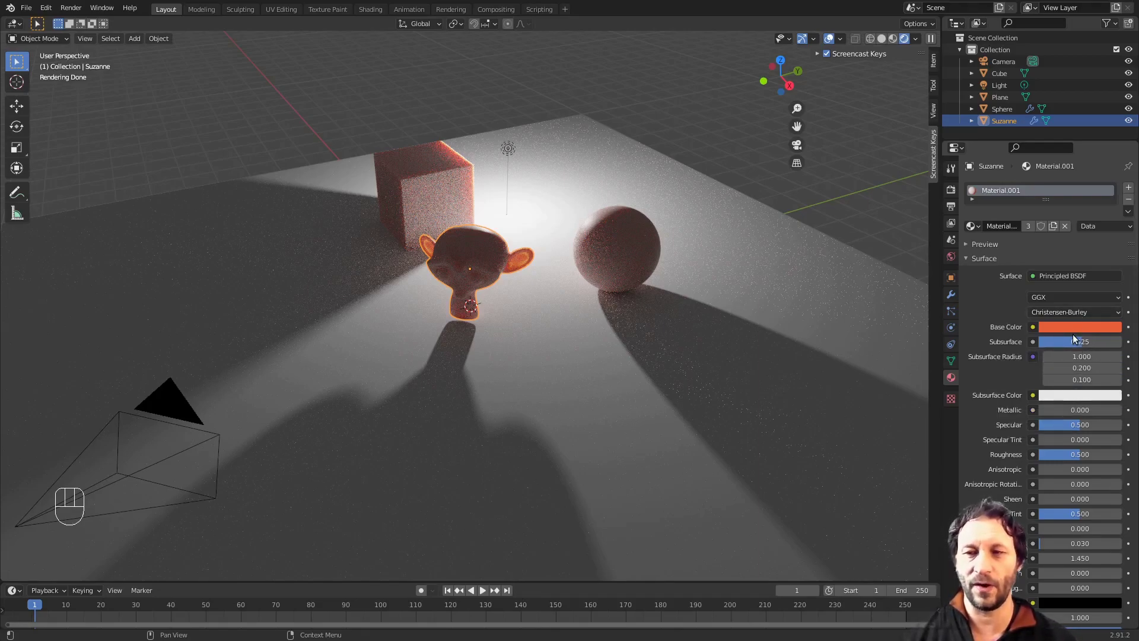
Set the Subsurface Color of the monkey head's material to bright green, and reduce Subsurface to 0.000
left_click(1067, 397)
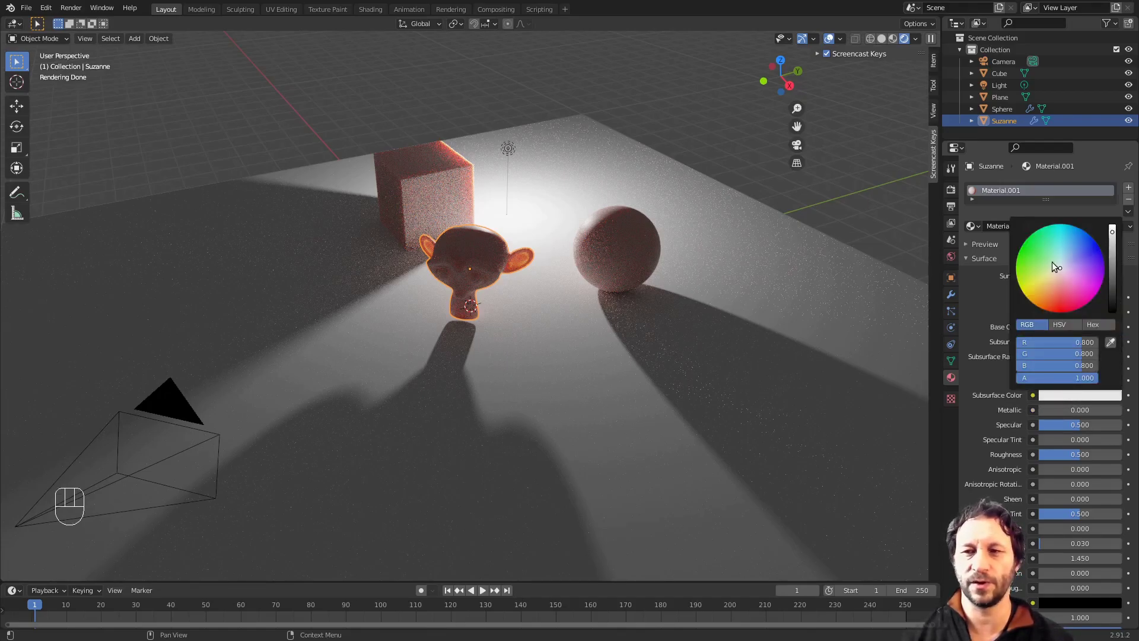
left_click_drag(1061, 270, 1044, 244)
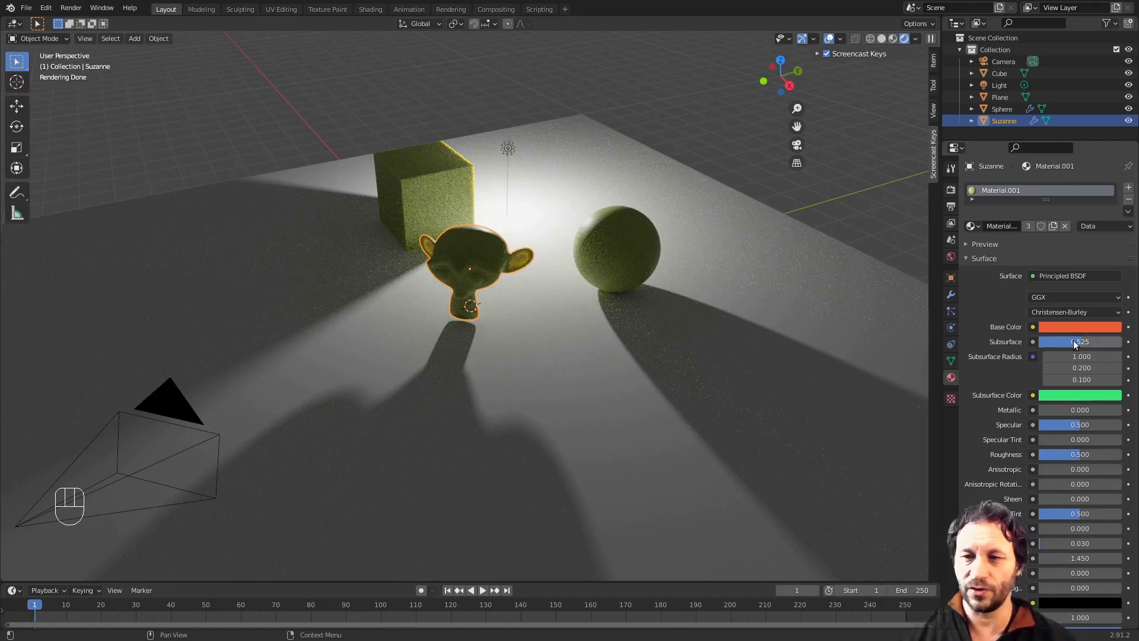
left_click_drag(1082, 346, 1038, 346)
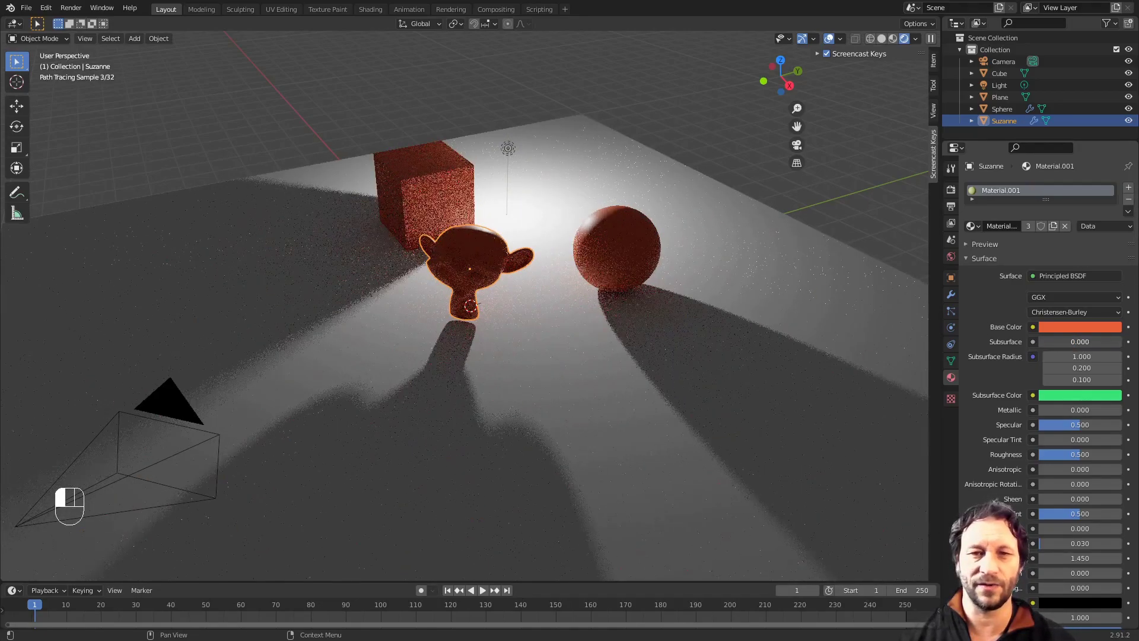
Raise the point light along Z, and move it about 7.7 m to the monkey head's face side, beside the cube
left_click(507, 150)
key("g")
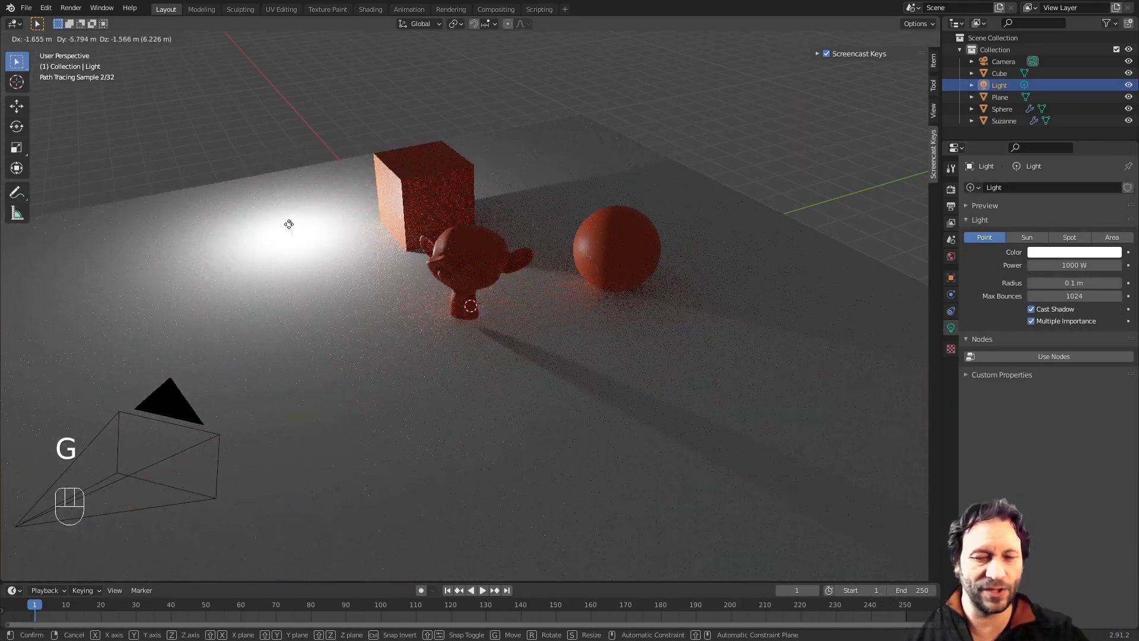
key("z")
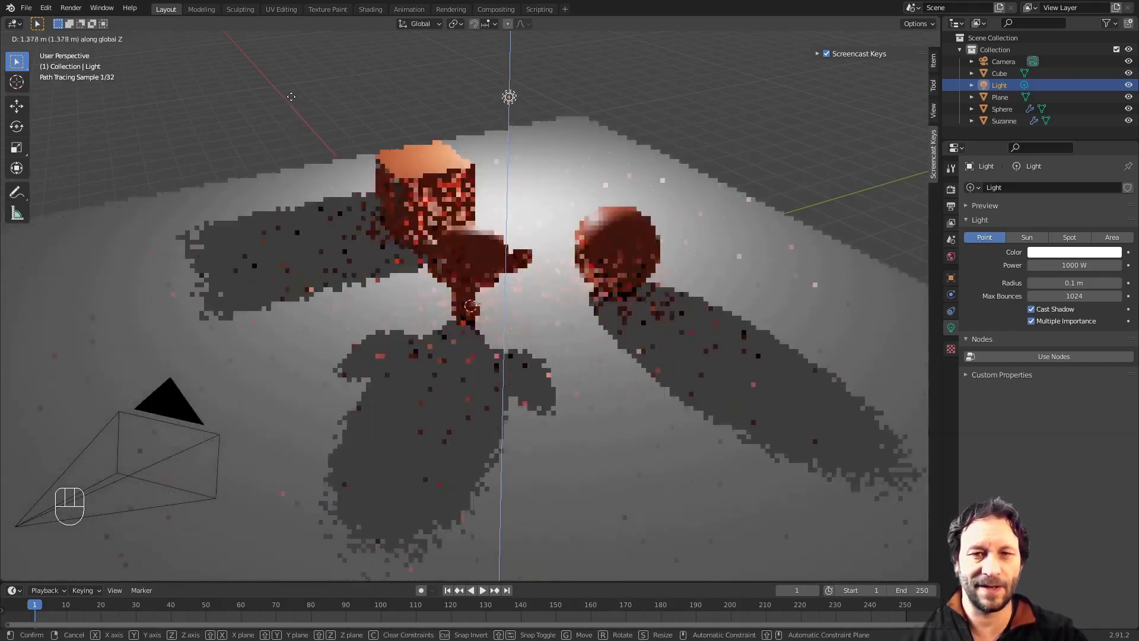
left_click(322, 96)
key("g")
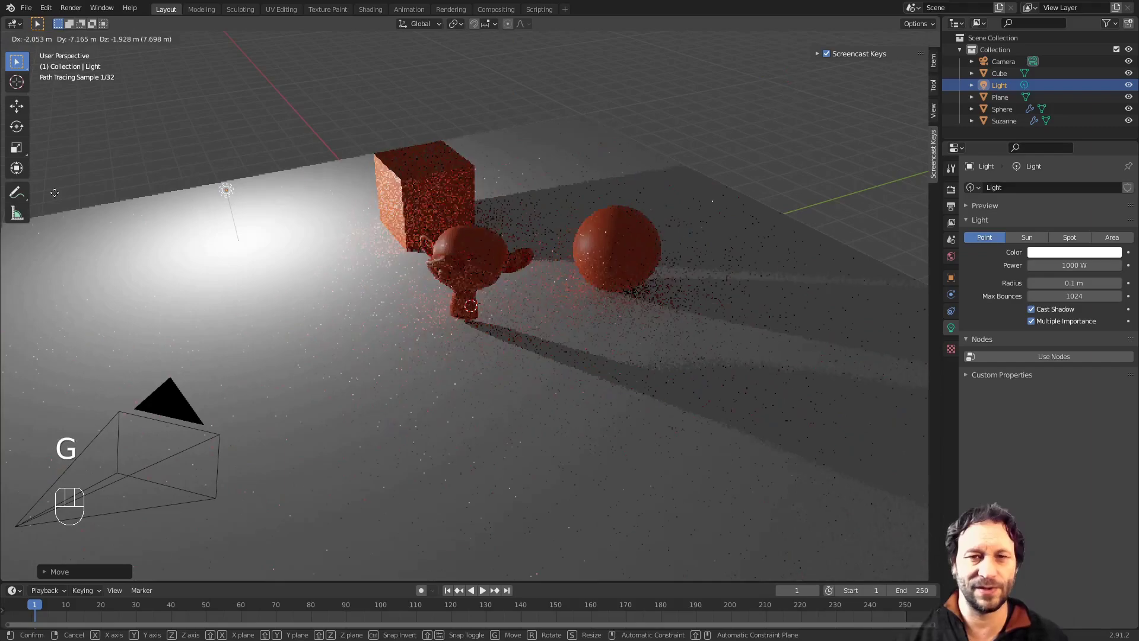
key("Escape")
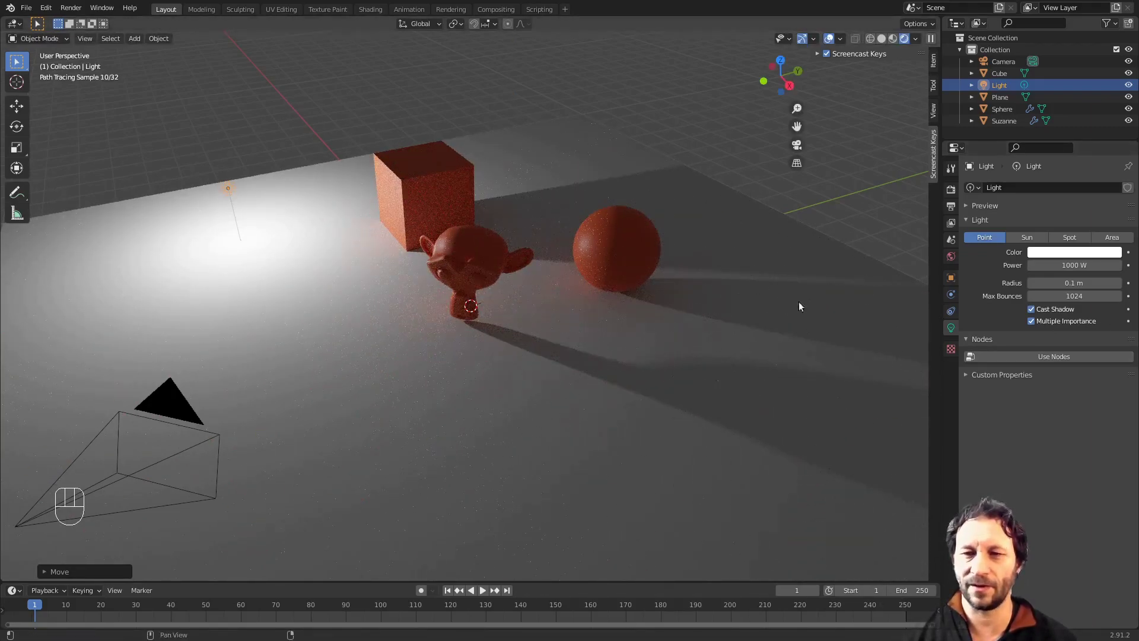
Try the monkey head material's Specular at 0.000, and raise it to 1.000 to compare the highlights
left_click(461, 258)
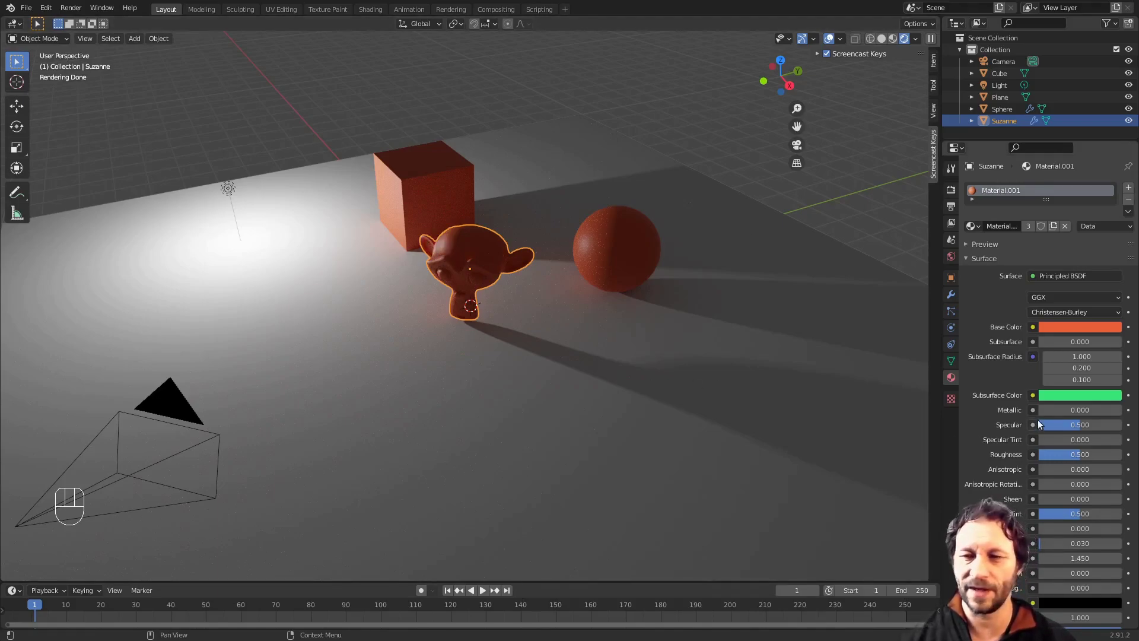
left_click_drag(1081, 427, 1053, 427)
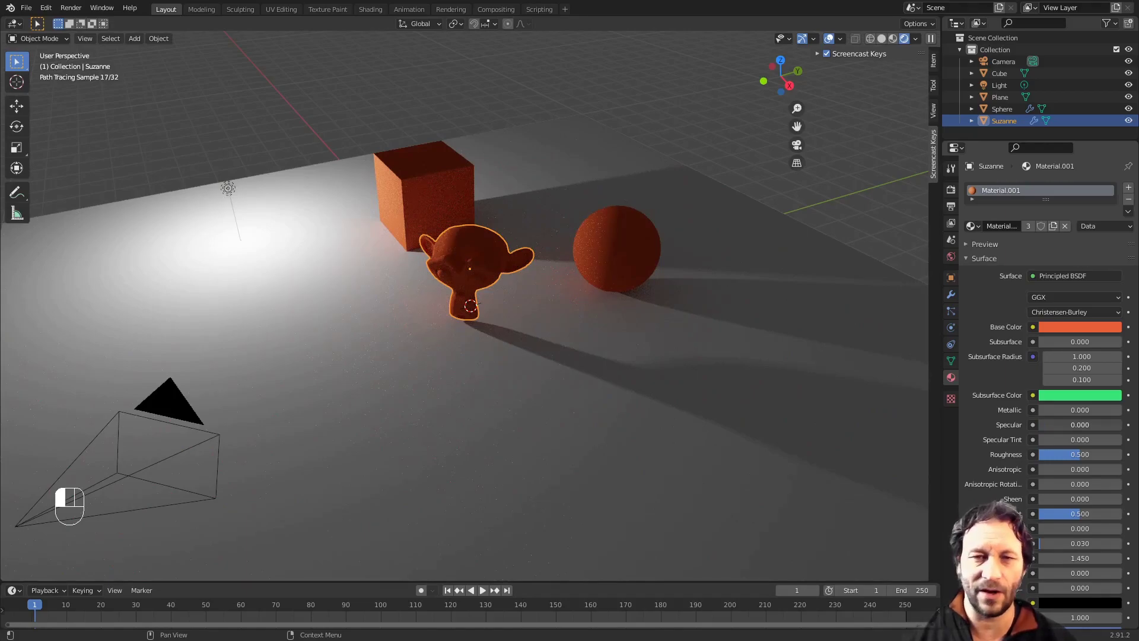
scroll(507, 280, "up", 2)
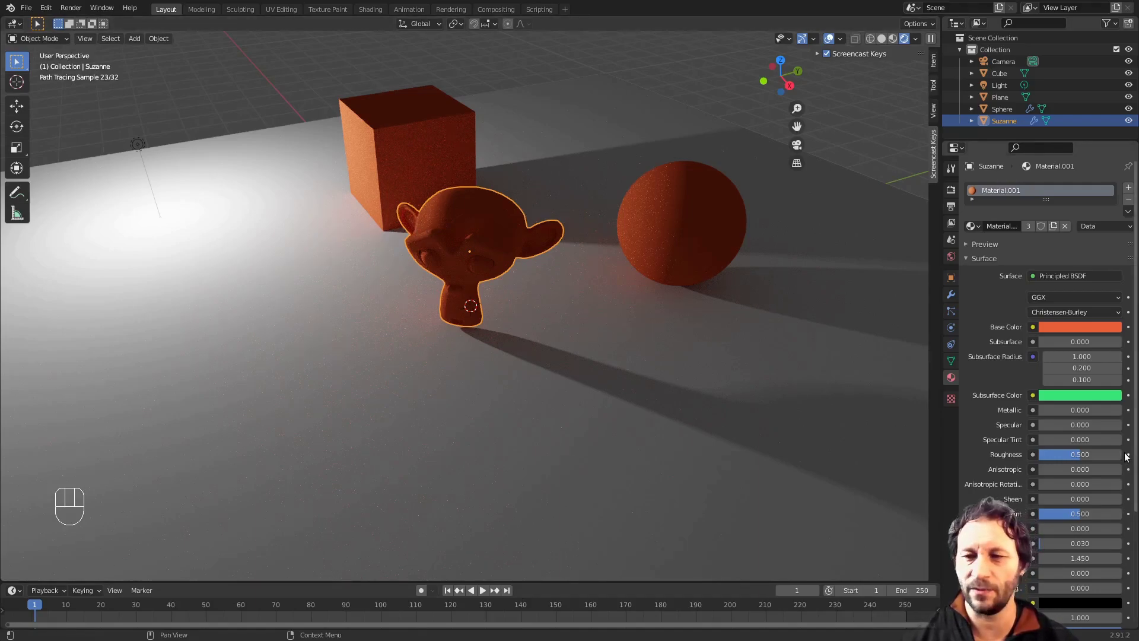
left_click_drag(1042, 425, 1124, 425)
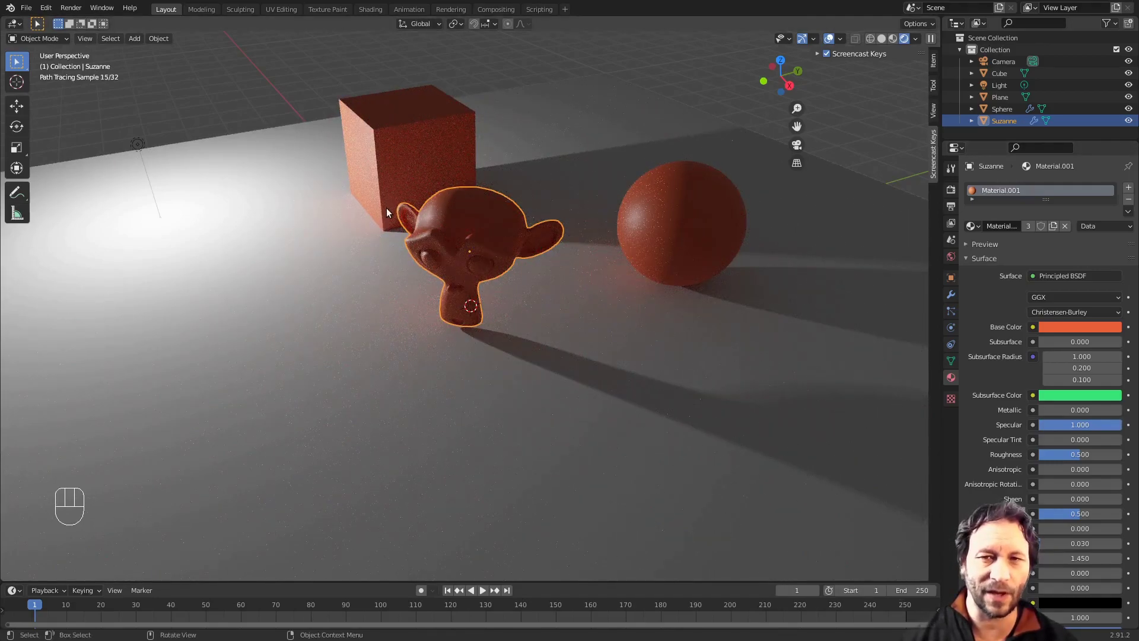
mouse_move(402, 230)
middle_mouse_down()
mouse_move(425, 237)
mouse_move(484, 300)
mouse_move(403, 181)
middle_mouse_up()
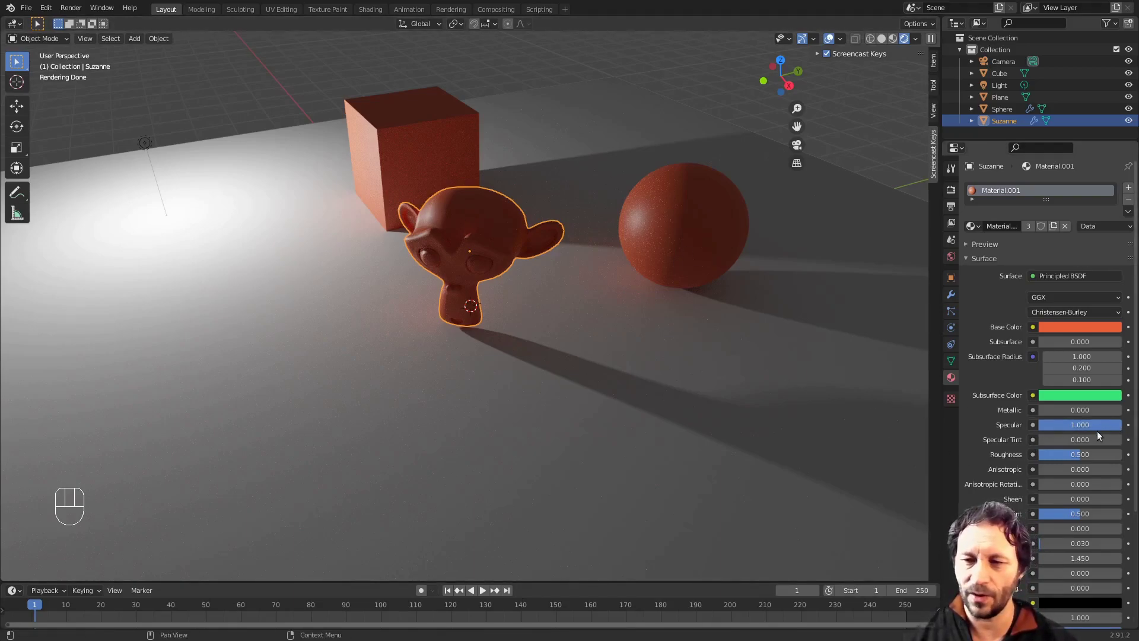
Set the Metallic value of the monkey head's material to 1.000 and examine the metal shading up close
left_click(1041, 411)
left_click_drag(1041, 410, 1119, 410)
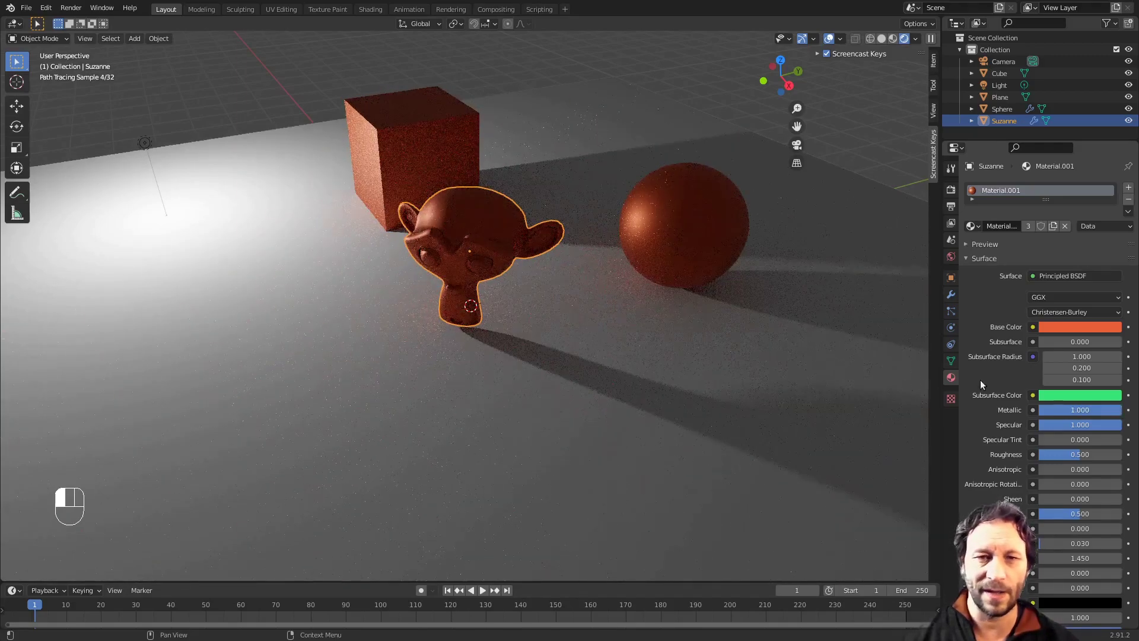
middle_click_drag(554, 279, 524, 308)
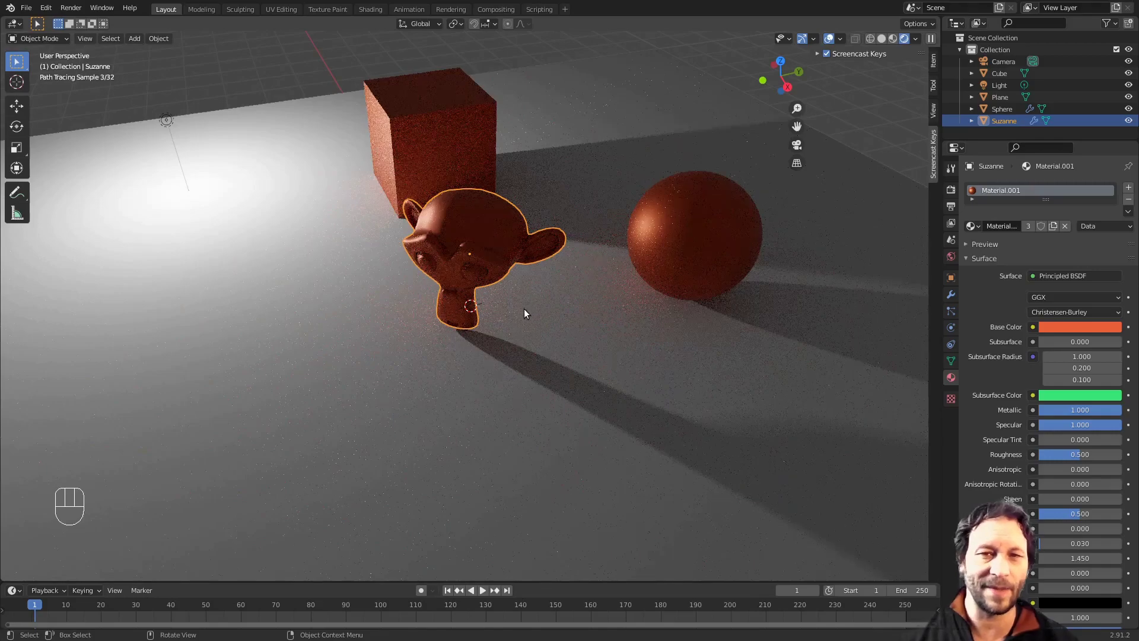
scroll(522, 310, "up", 3)
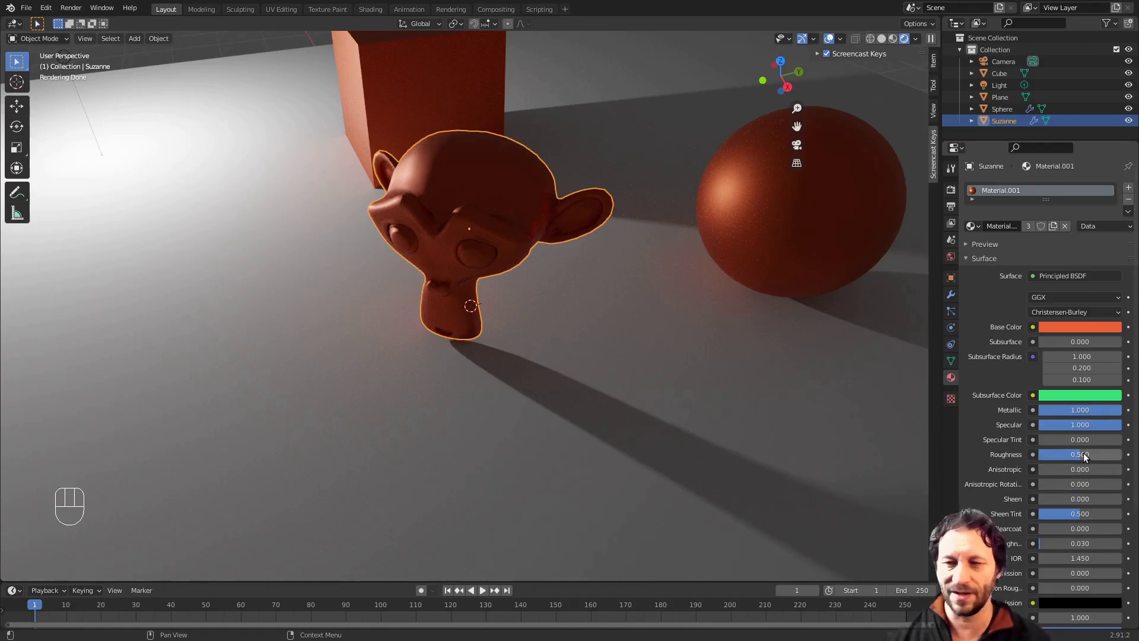
Reduce the monkey head material's Roughness to 0.000 and change its base color to pale beige
left_click_drag(1085, 469, 1037, 454)
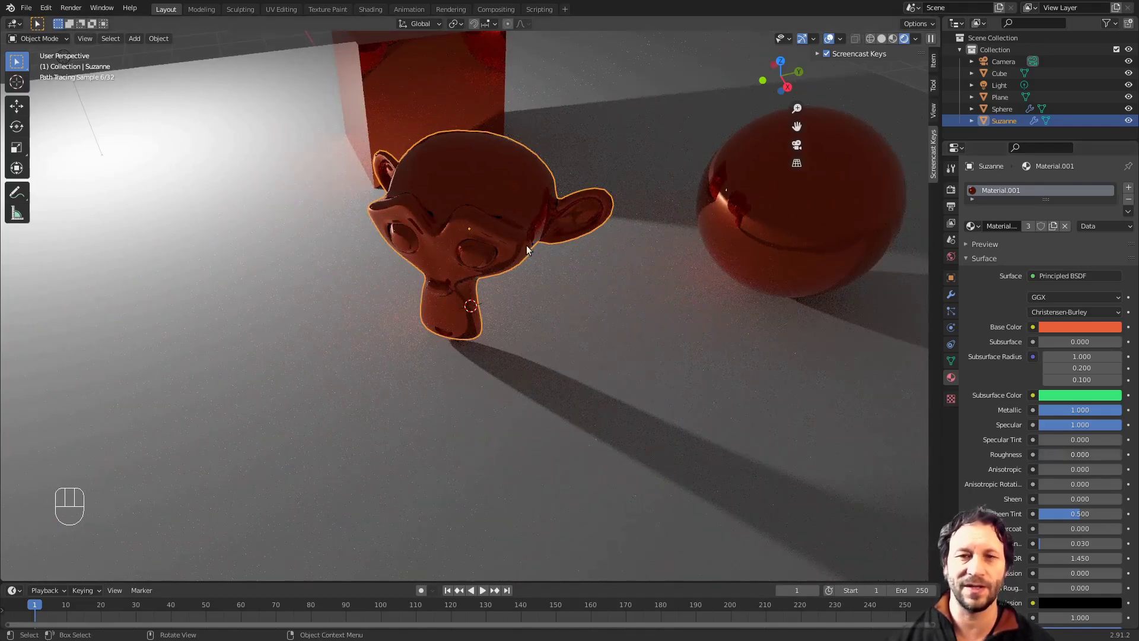
mouse_move(502, 251)
middle_mouse_down()
mouse_move(512, 247)
mouse_move(489, 229)
mouse_move(474, 238)
middle_mouse_up()
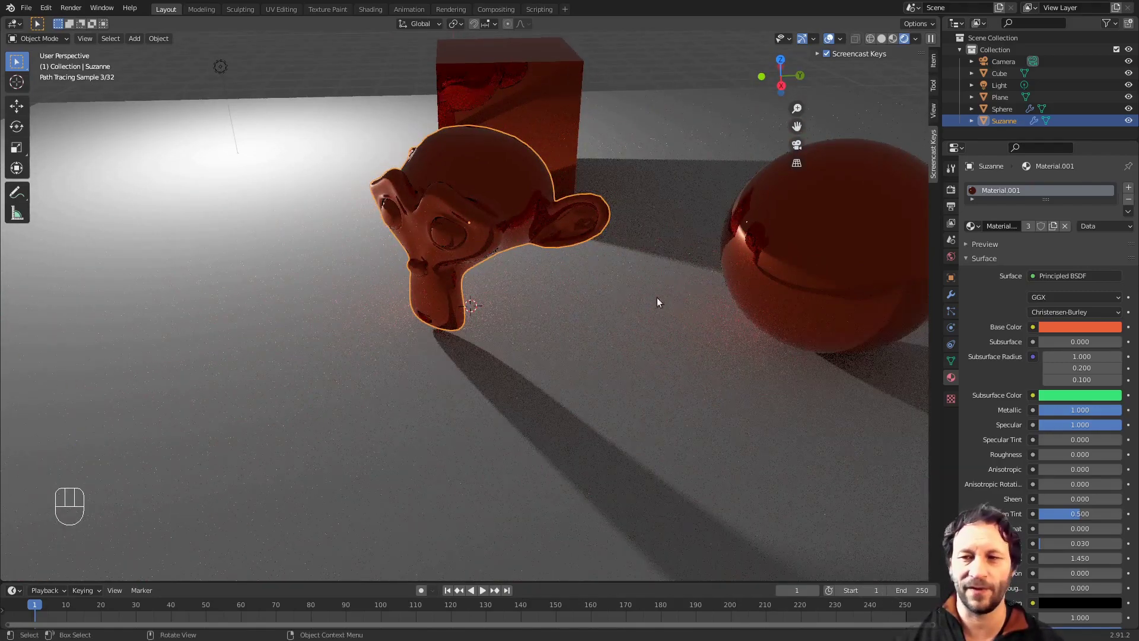
left_click(1073, 326)
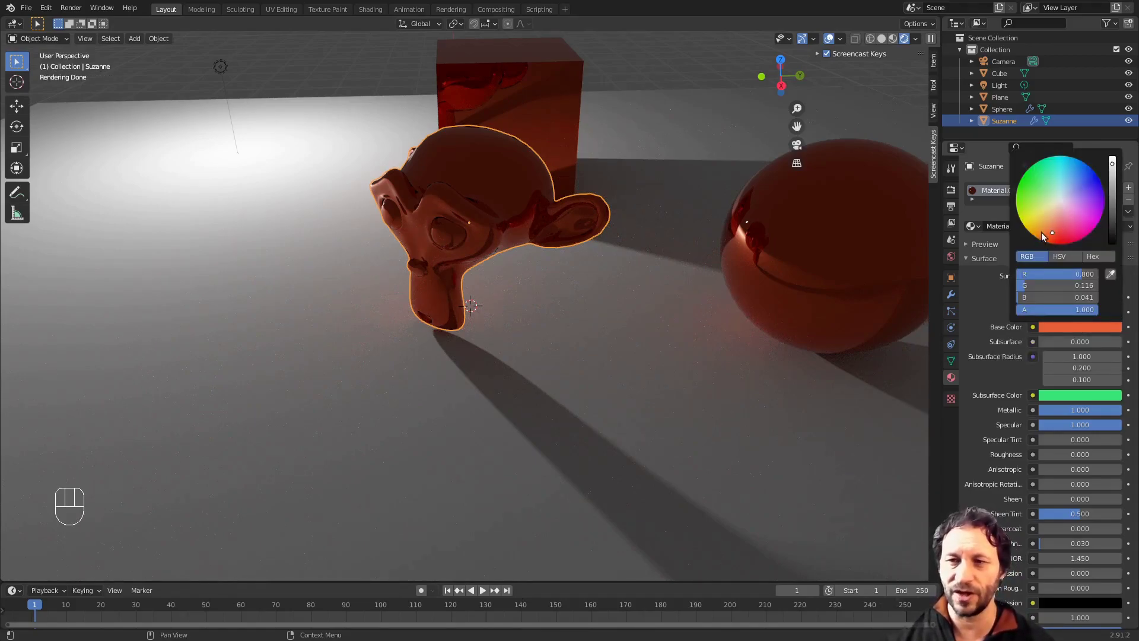
left_click_drag(1053, 234, 1058, 203)
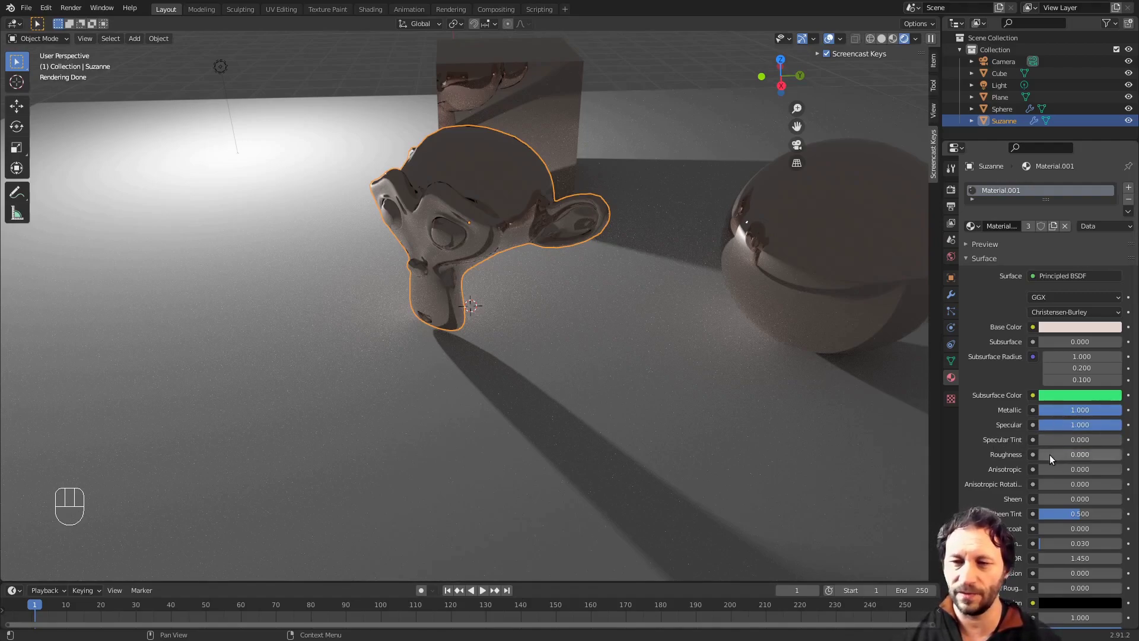
Set the monkey head material's Metallic and Specular to 0.000 and its Roughness to 0.915 for a matte look
mouse_move(1116, 415)
left_mouse_down()
mouse_move(1076, 415)
mouse_move(1115, 415)
left_mouse_up()
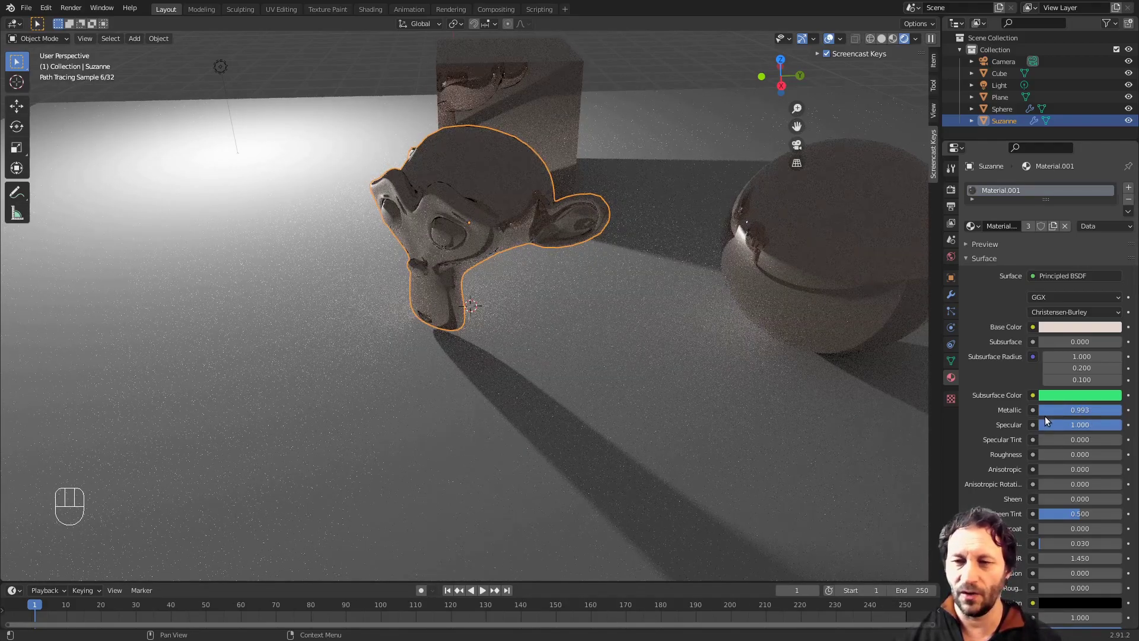
mouse_move(1112, 425)
left_mouse_down()
mouse_move(1086, 426)
mouse_move(1093, 413)
mouse_move(1039, 413)
mouse_move(1065, 425)
mouse_move(1039, 425)
left_mouse_up()
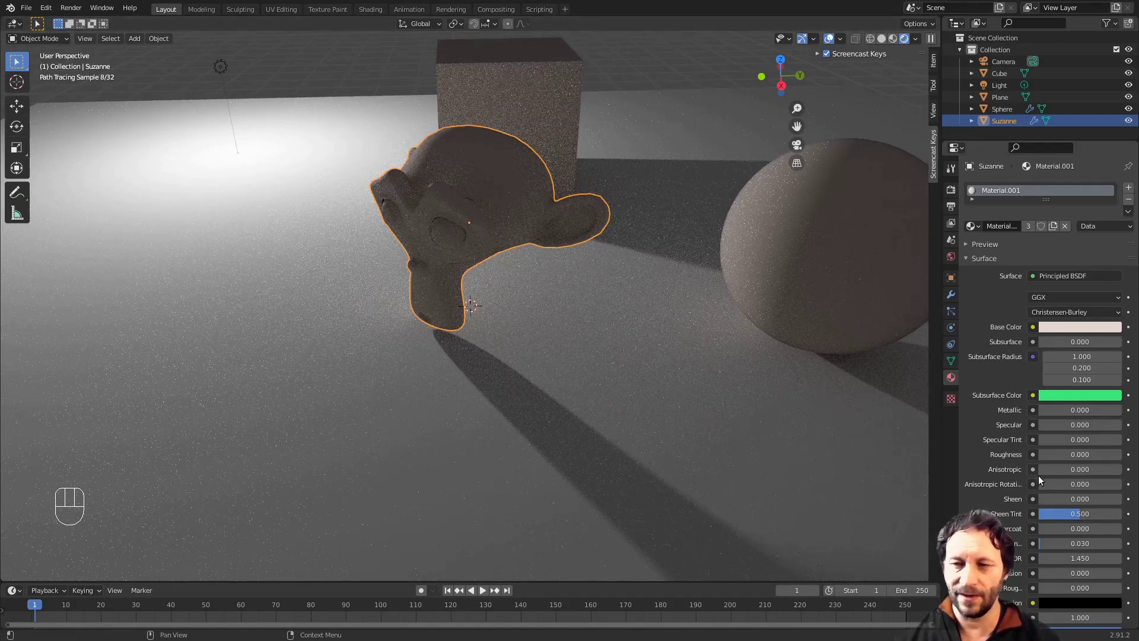
left_click_drag(1051, 453, 1111, 453)
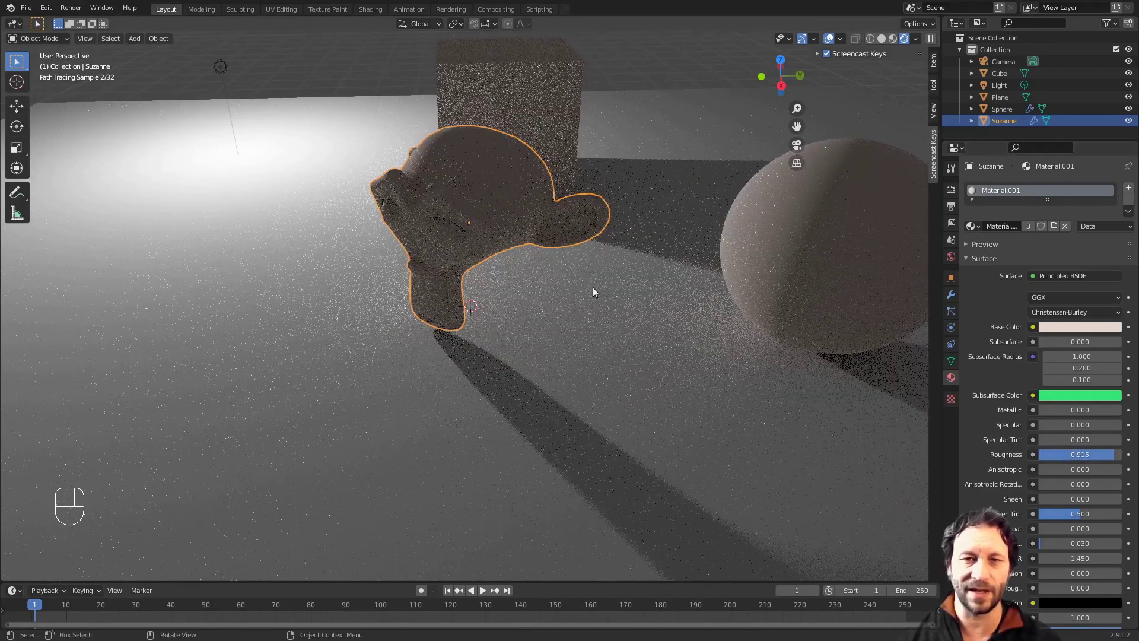
mouse_move(598, 301)
middle_mouse_down()
mouse_move(624, 305)
mouse_move(477, 288)
mouse_move(519, 264)
mouse_move(500, 222)
mouse_move(500, 262)
middle_mouse_up()
scroll(474, 283, "up", 3)
scroll(472, 278, "down", 1)
scroll(500, 262, "down", 5)
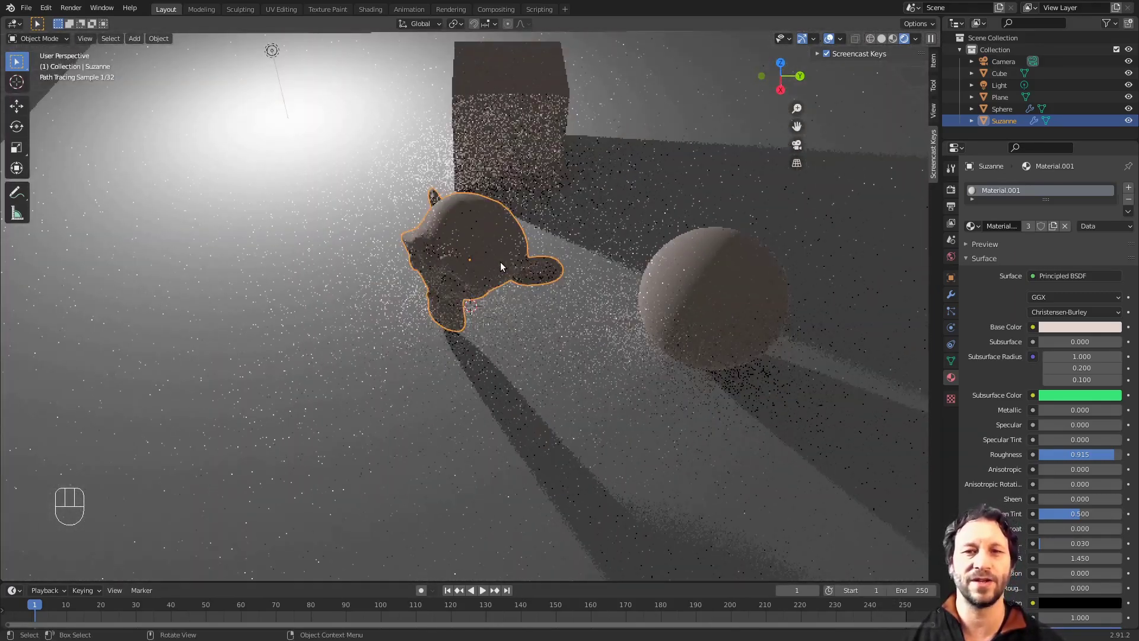
Select the cube and raise the Transmission of its Material.001 to 1.000
left_click(632, 234)
middle_click_drag(632, 234, 573, 265)
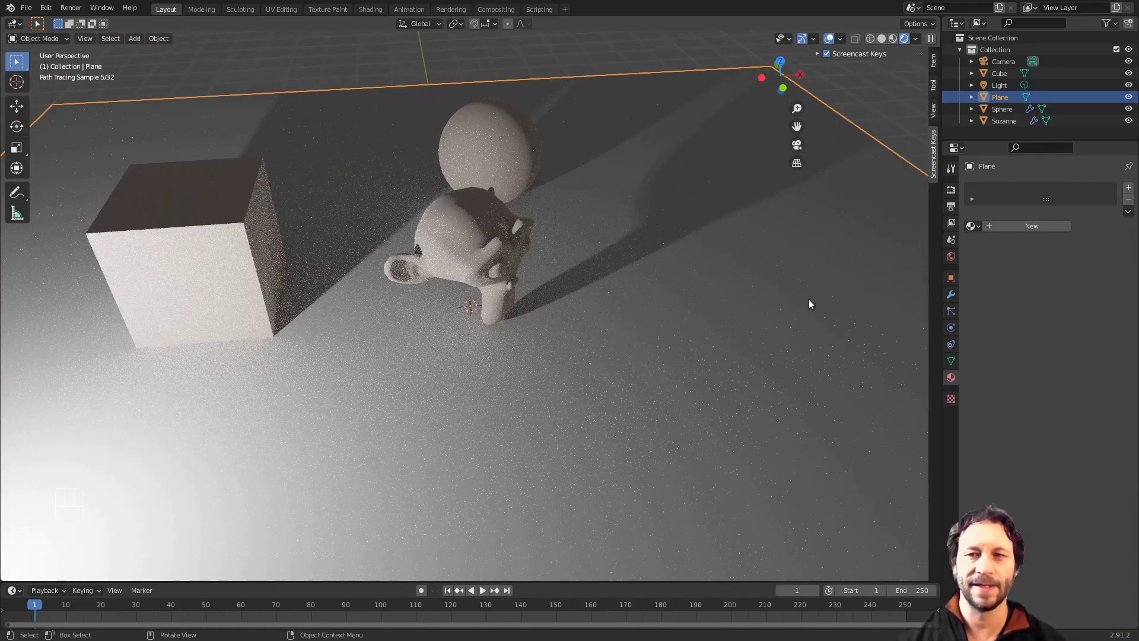
left_click(194, 208)
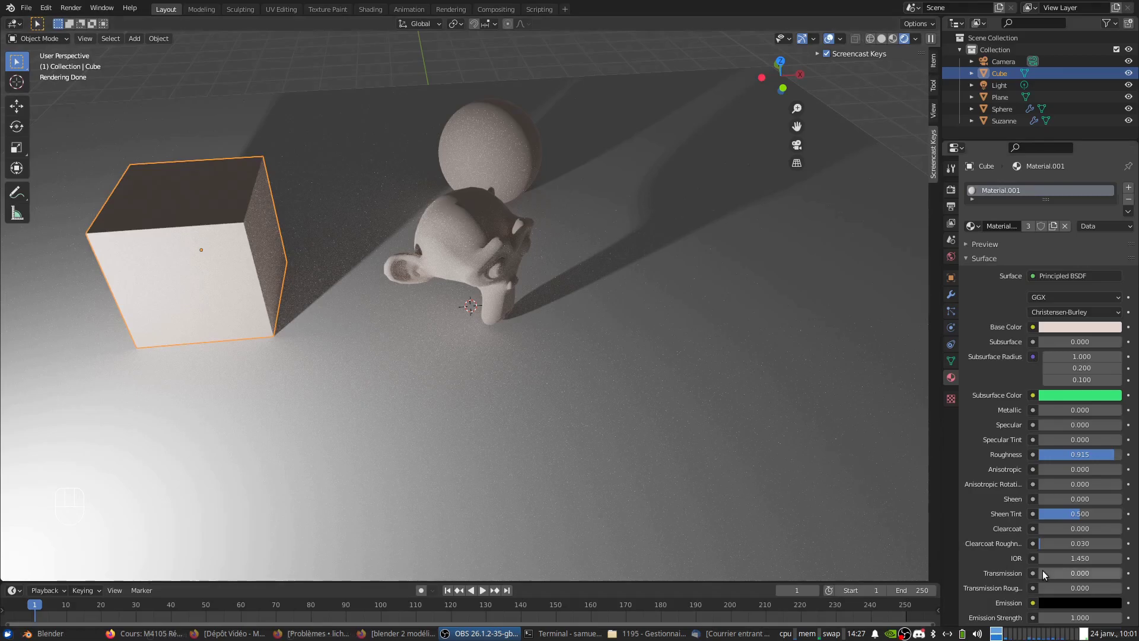
left_click_drag(1044, 573, 1124, 573)
mouse_move(677, 361)
middle_mouse_down()
mouse_move(627, 364)
mouse_move(673, 363)
middle_mouse_up()
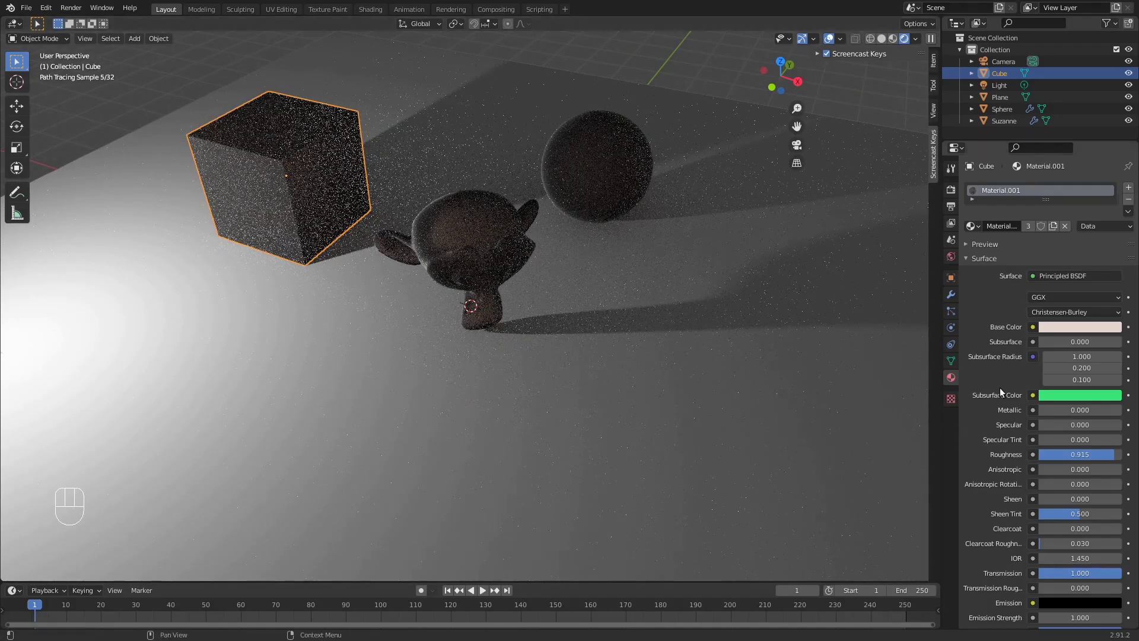
Reduce the cube material's Roughness to 0.000 and inspect the clear glass look on all three objects
left_click_drag(1104, 455, 1029, 455)
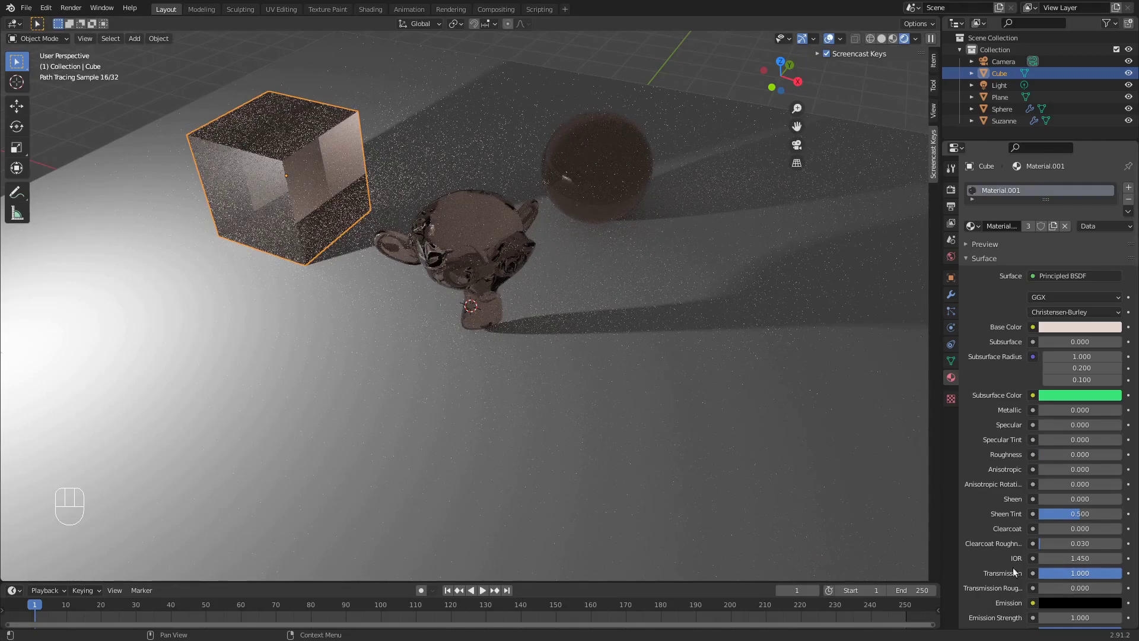
mouse_move(332, 327)
middle_mouse_down()
mouse_move(344, 325)
mouse_move(300, 245)
middle_mouse_up()
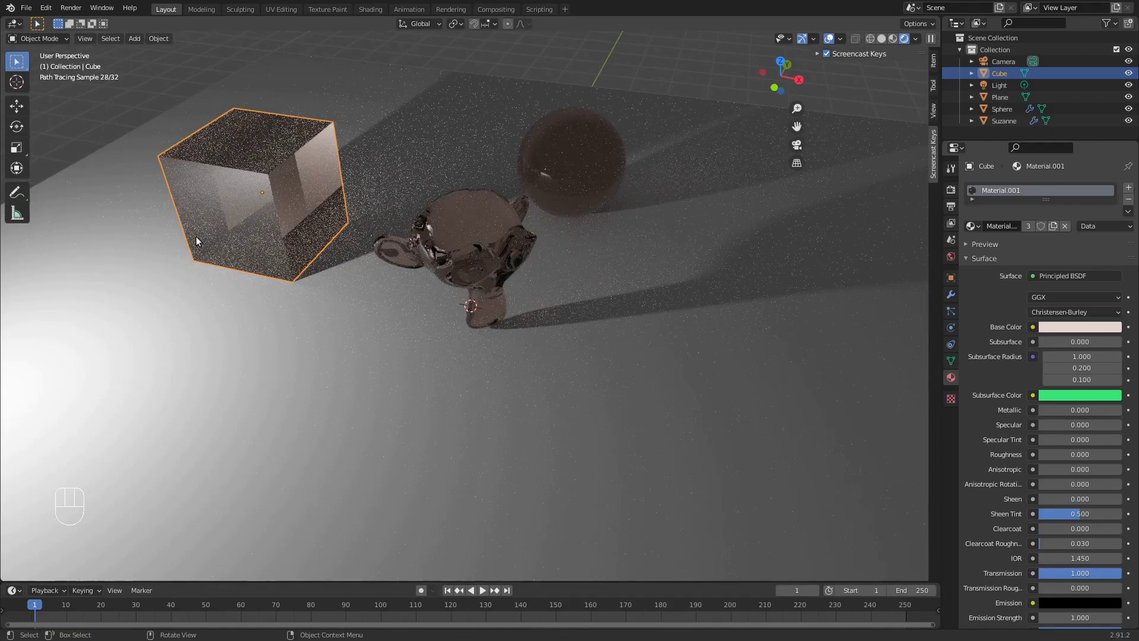
middle_click_drag(422, 418, 411, 390)
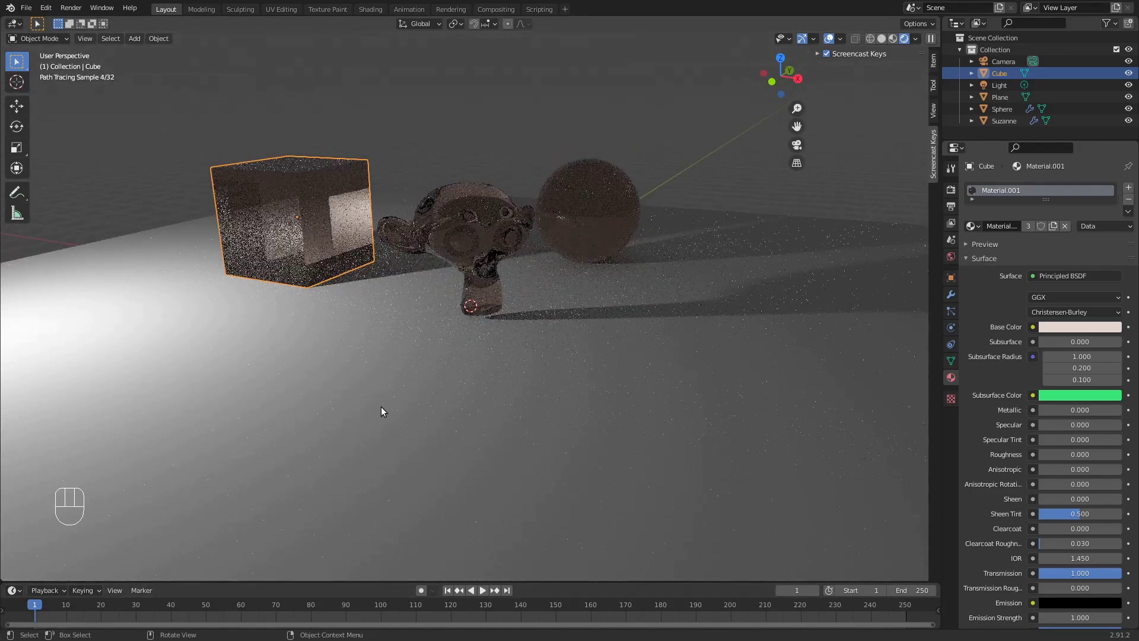
scroll(380, 411, "up", 2)
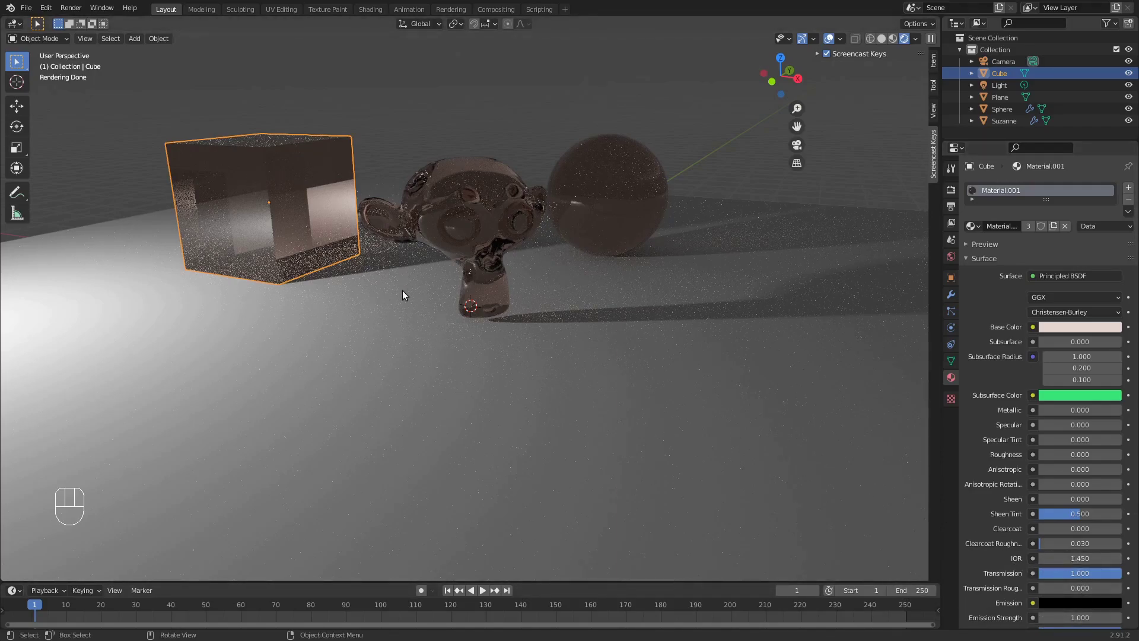
Set the IOR of the cube's material to 2.000 and view the changed refraction
middle_click_drag(398, 326, 390, 343)
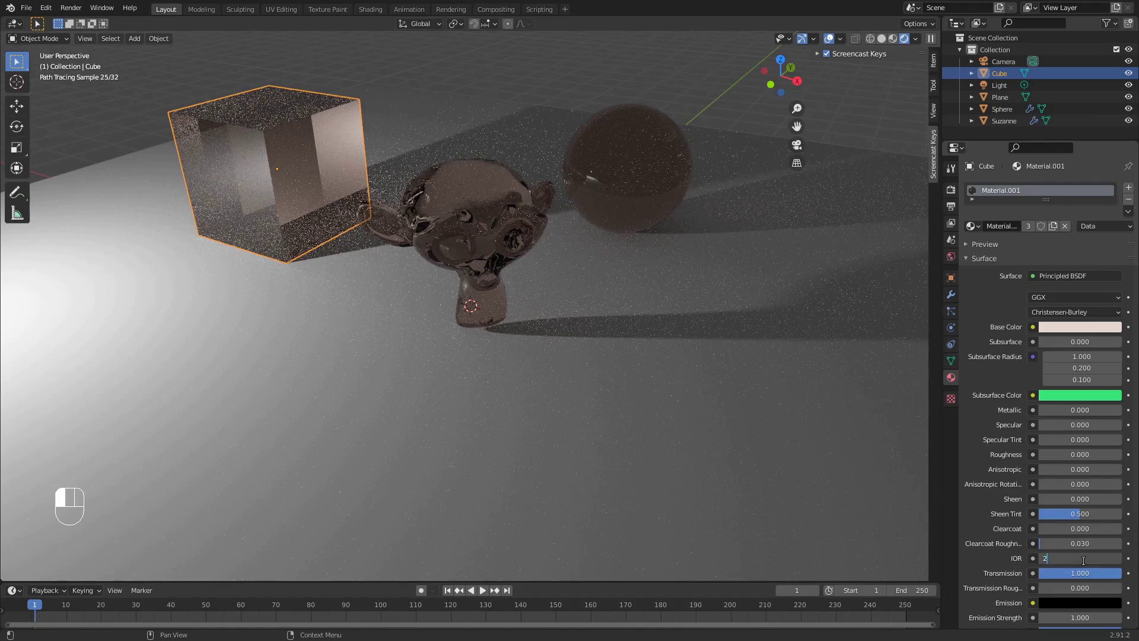
key("Return")
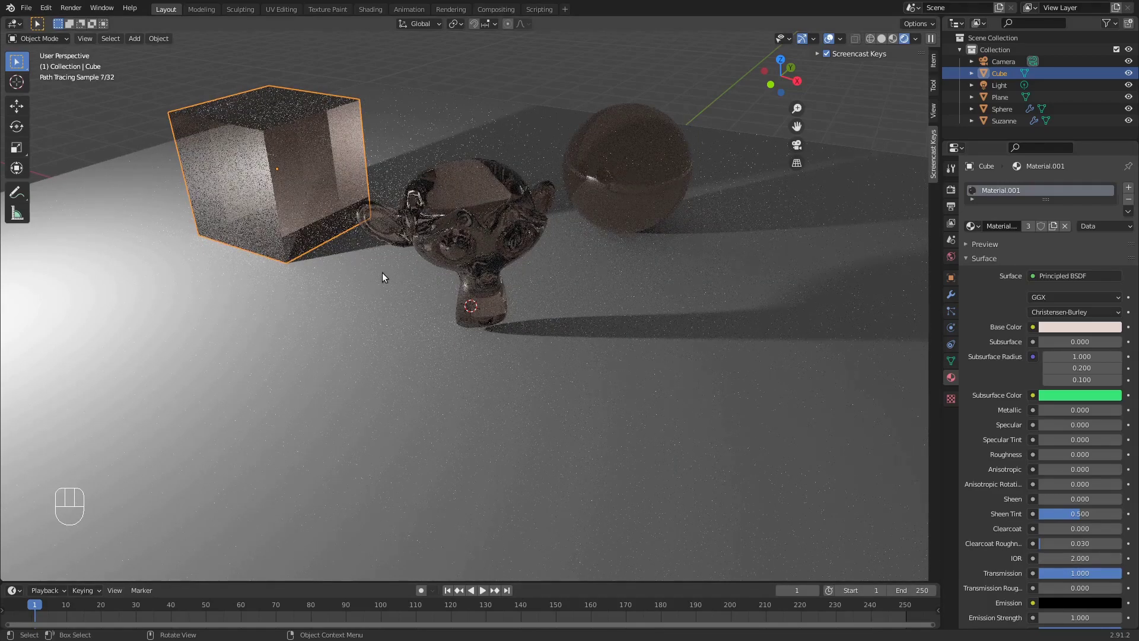
mouse_move(638, 333)
middle_mouse_down()
mouse_move(578, 317)
mouse_move(609, 332)
middle_mouse_up()
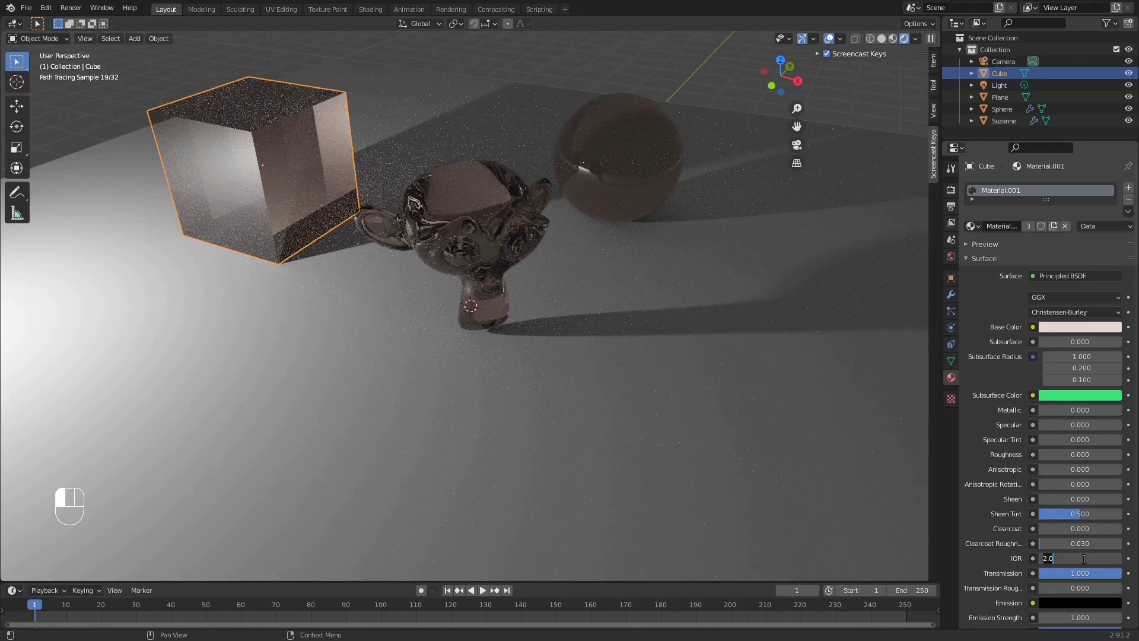
Set the IOR of the cube's material to 1.000 and inspect the refraction on all three objects
left_click(1083, 558)
type("1")
key("Return")
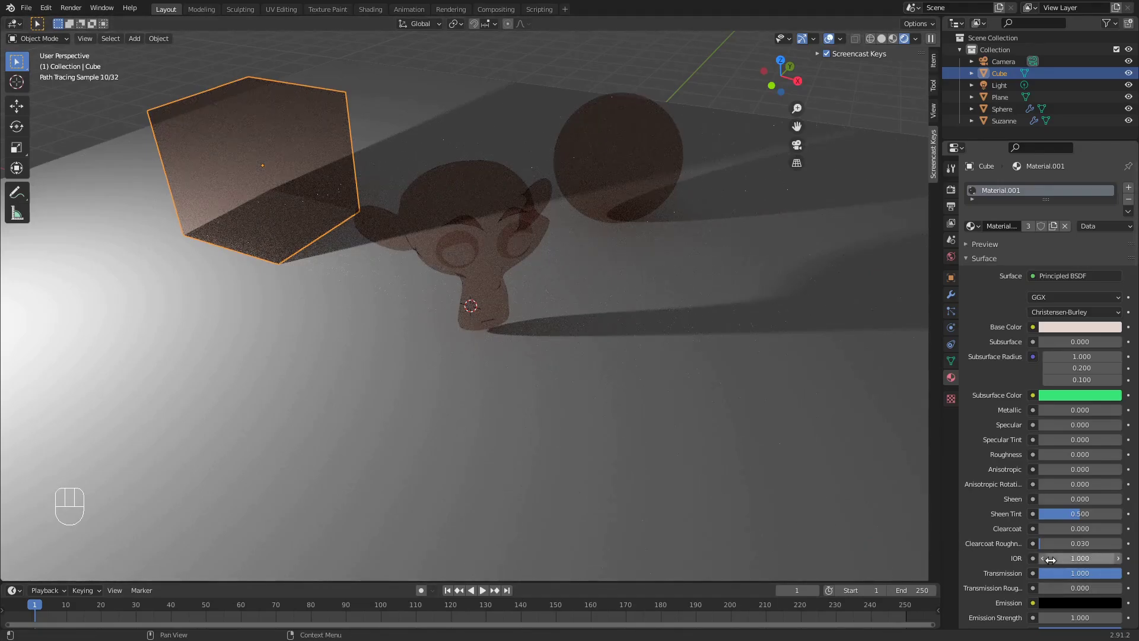
mouse_move(439, 338)
middle_mouse_down()
mouse_move(407, 315)
mouse_move(420, 323)
mouse_move(394, 351)
middle_mouse_up()
scroll(387, 332, "up", 2)
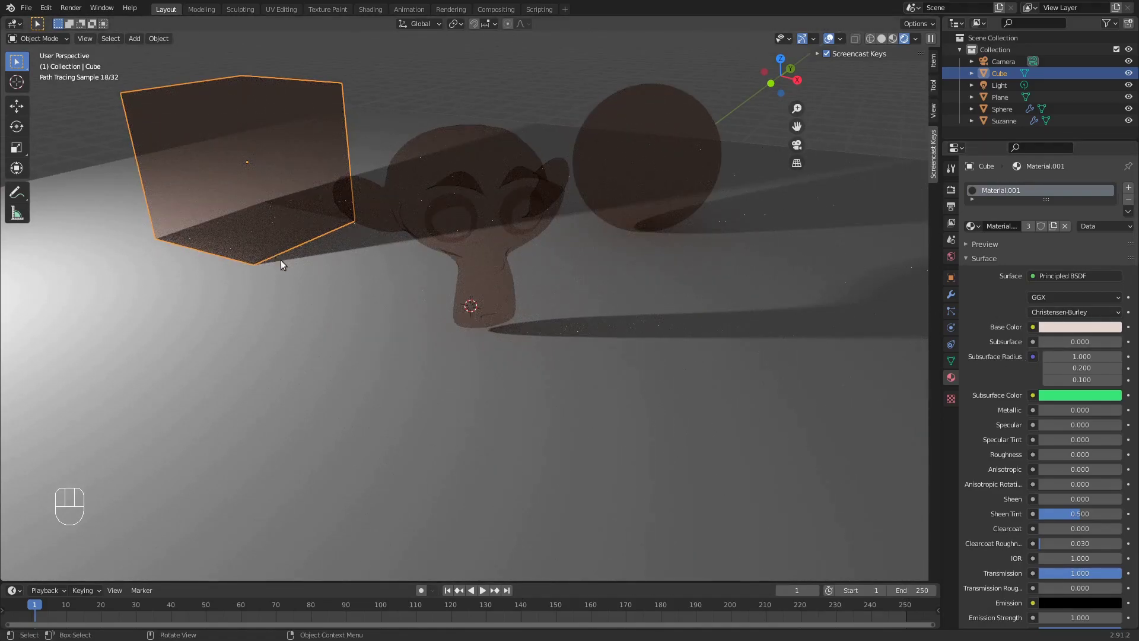
middle_click_drag(287, 290, 287, 292)
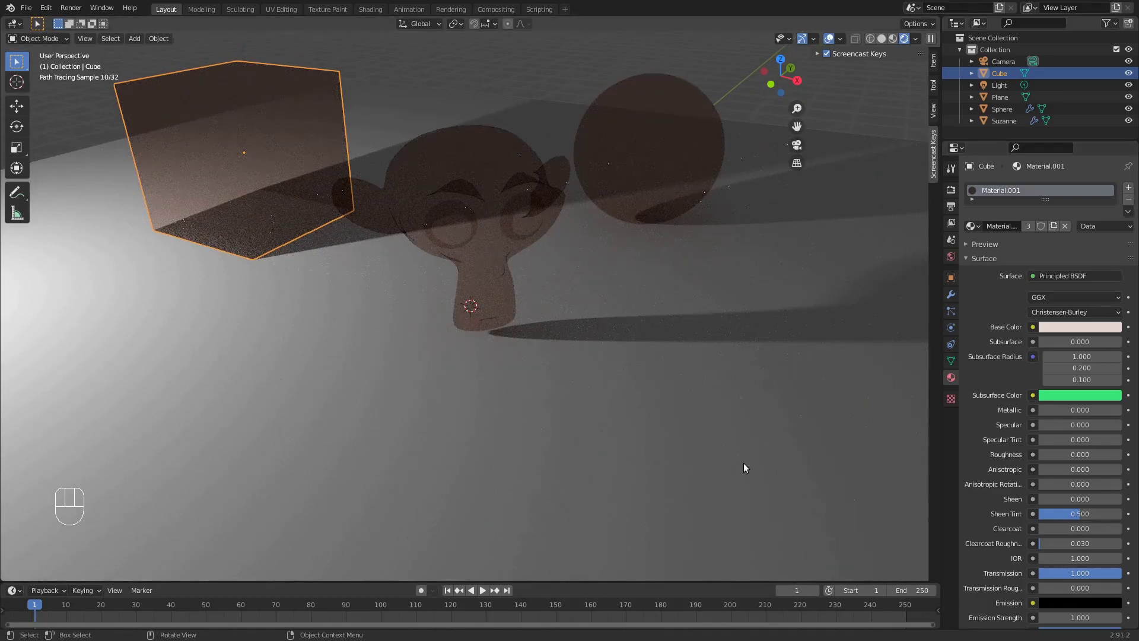
Set the IOR of the cube's material to 1.450 and view the glass objects from another angle
left_click(1083, 558)
type("1.0")
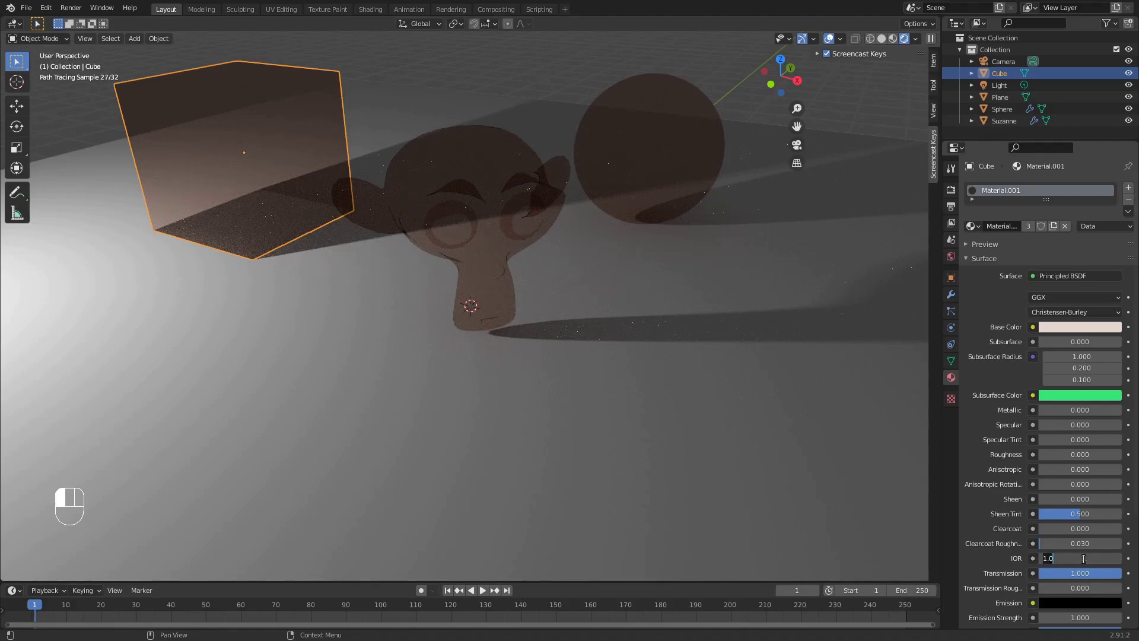
key("BackSpace")
key("BackSpace")
key("Return")
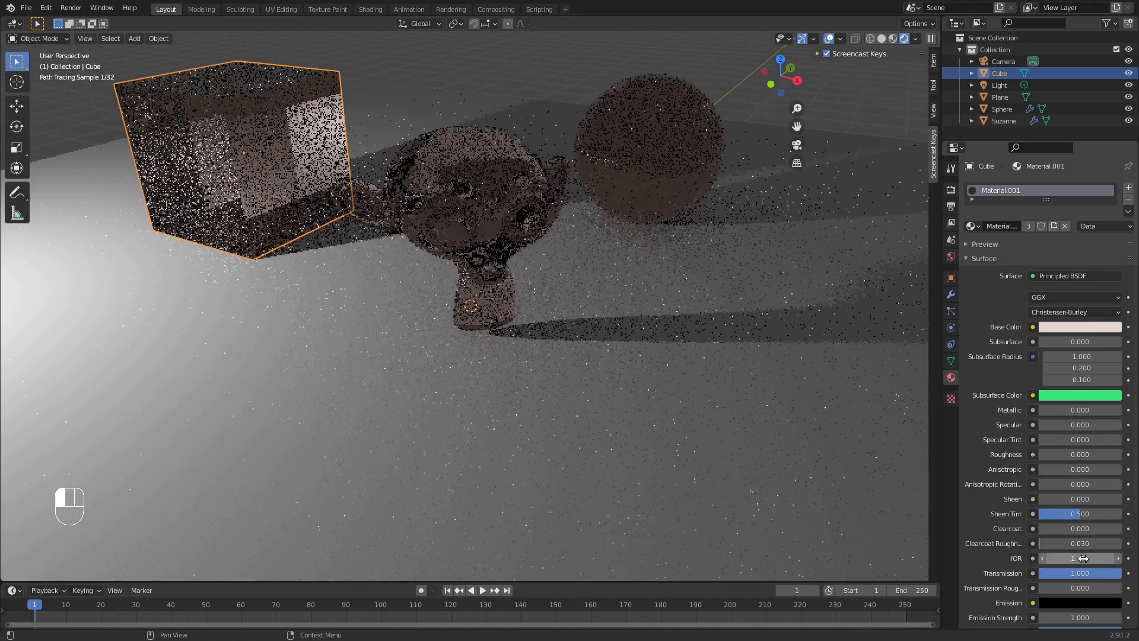
mouse_move(542, 354)
middle_mouse_down()
mouse_move(528, 311)
mouse_move(540, 324)
mouse_move(512, 329)
middle_mouse_up()
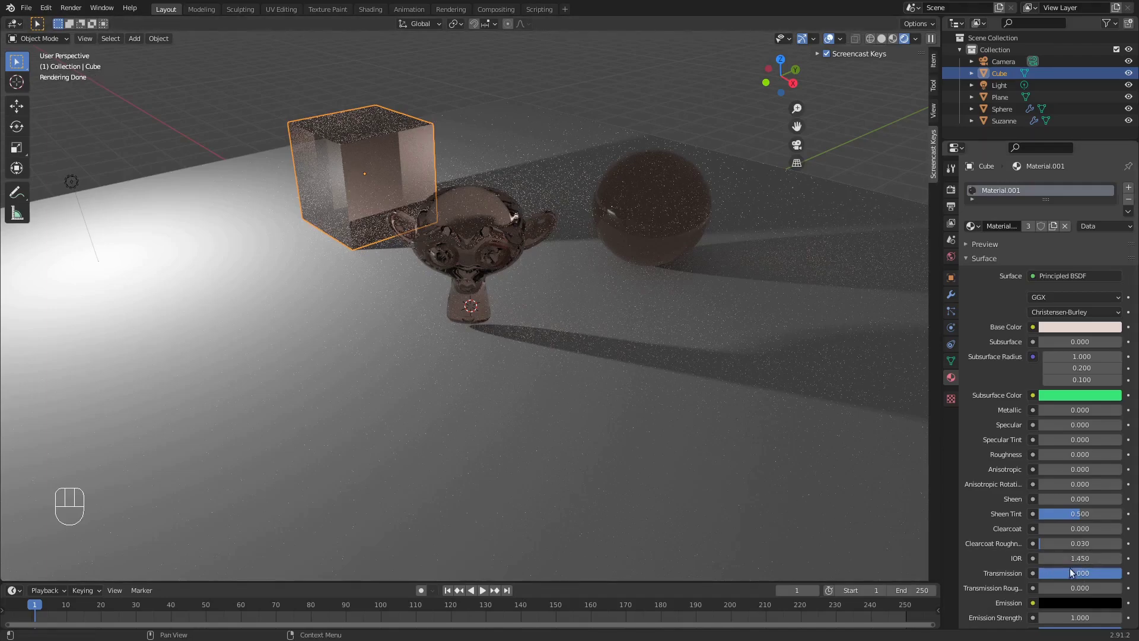
Reduce the Transmission of the cube's material to 0.000 and bring its remaining surface settings into view
left_click_drag(1115, 578, 1015, 570)
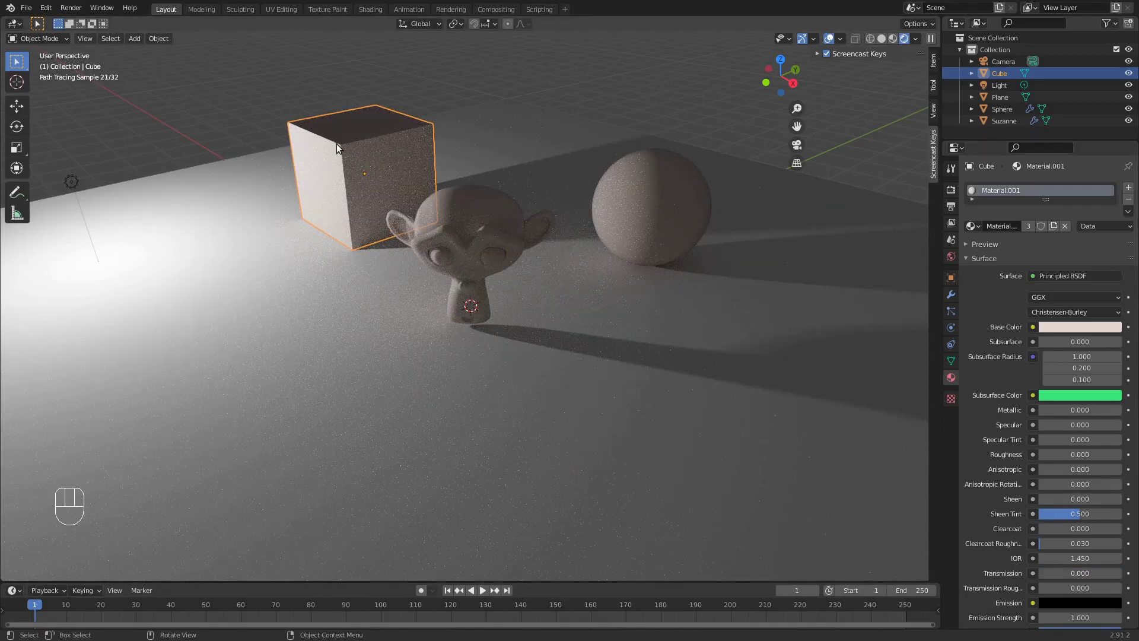
middle_click_drag(901, 534, 930, 484)
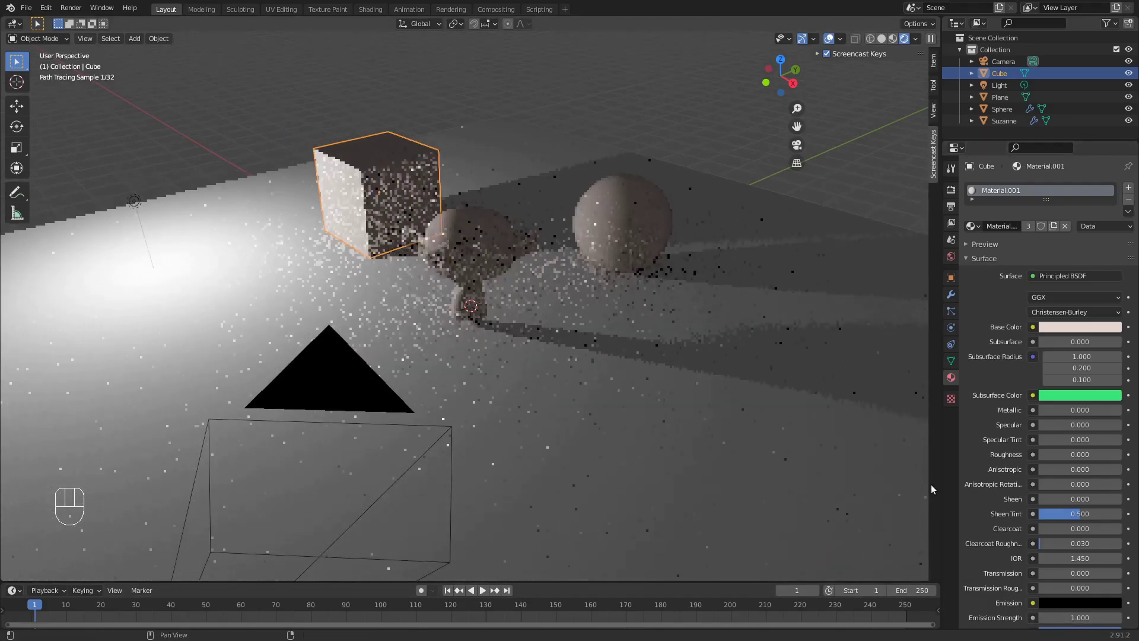
scroll(1059, 510, "down", 3)
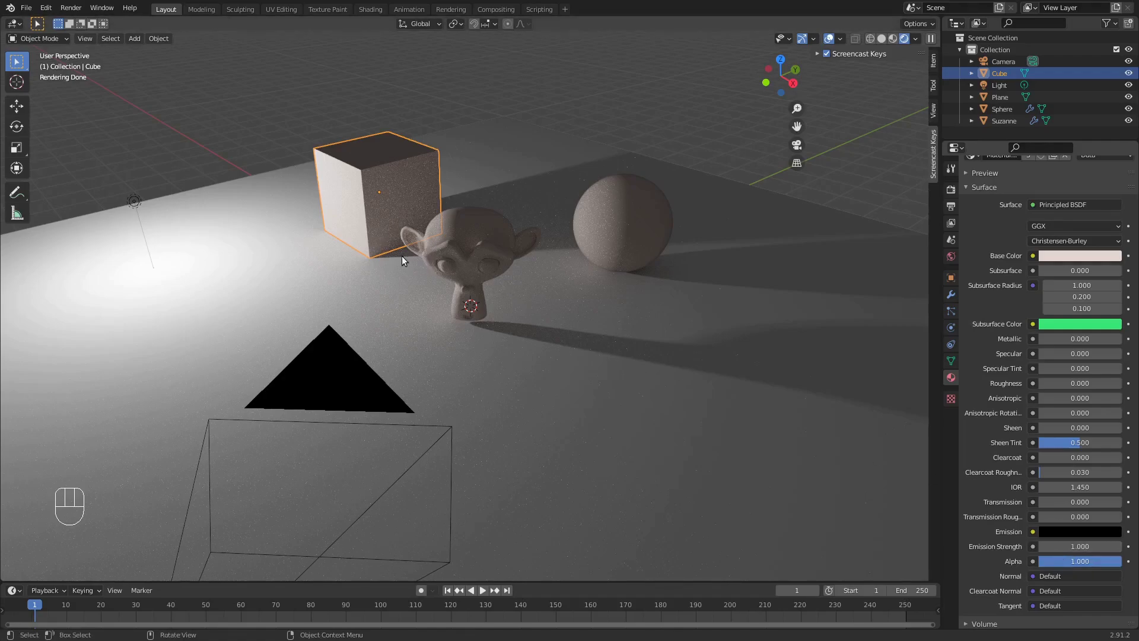
Select the point light and set its Power to 0 W
left_click(134, 202)
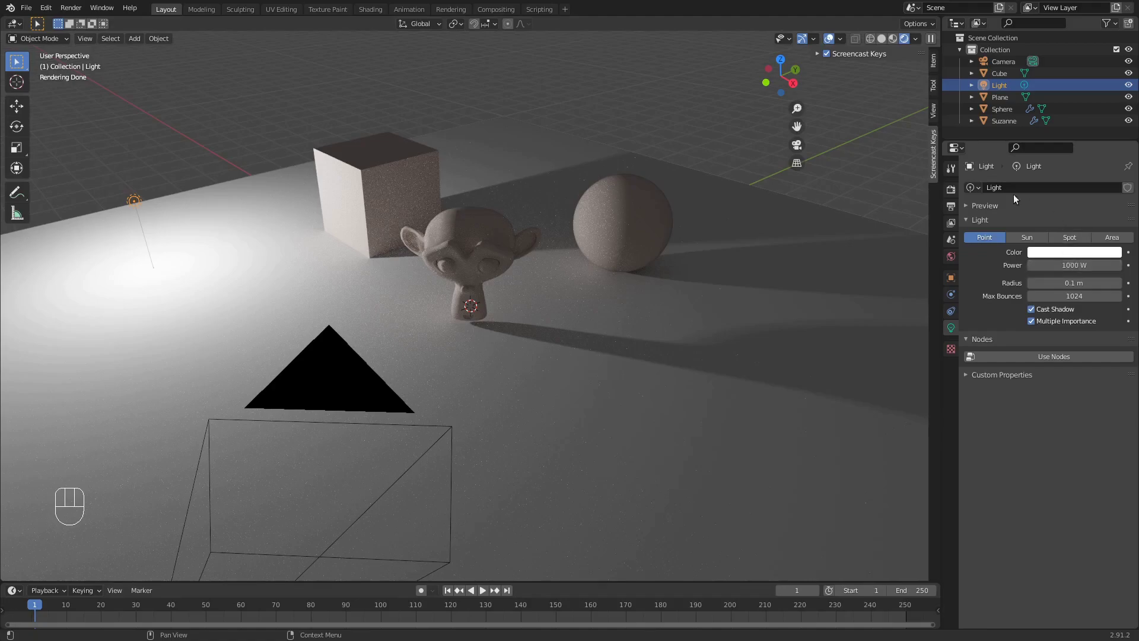
left_click(1076, 267)
type("0")
key("Return")
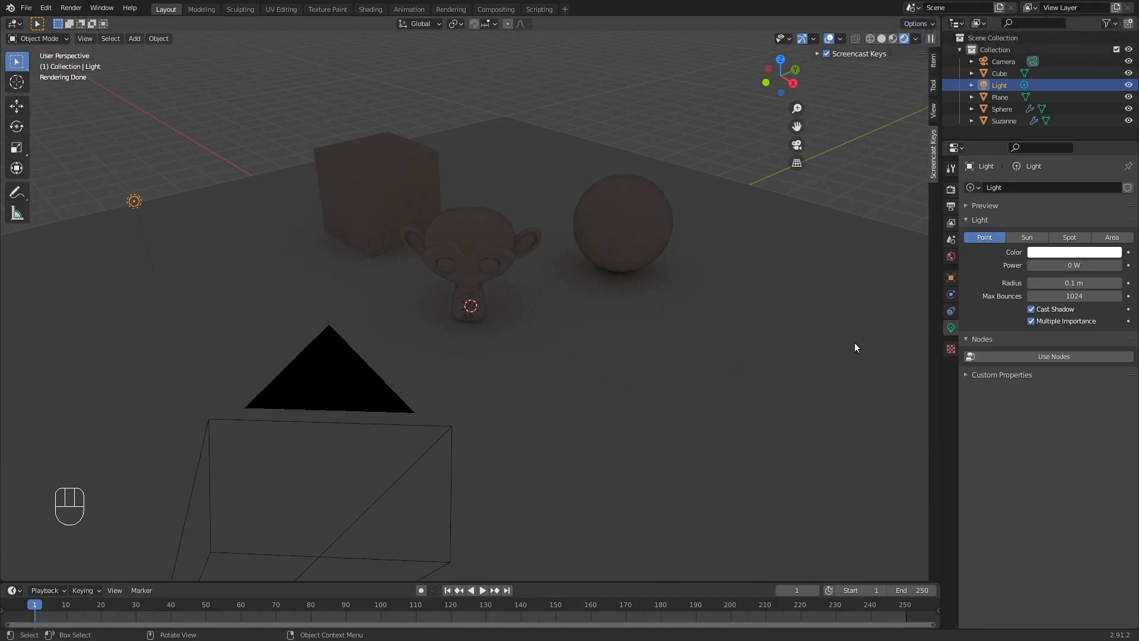
Set the world background's Strength to 0.000 to remove the ambient lighting
left_click(951, 258)
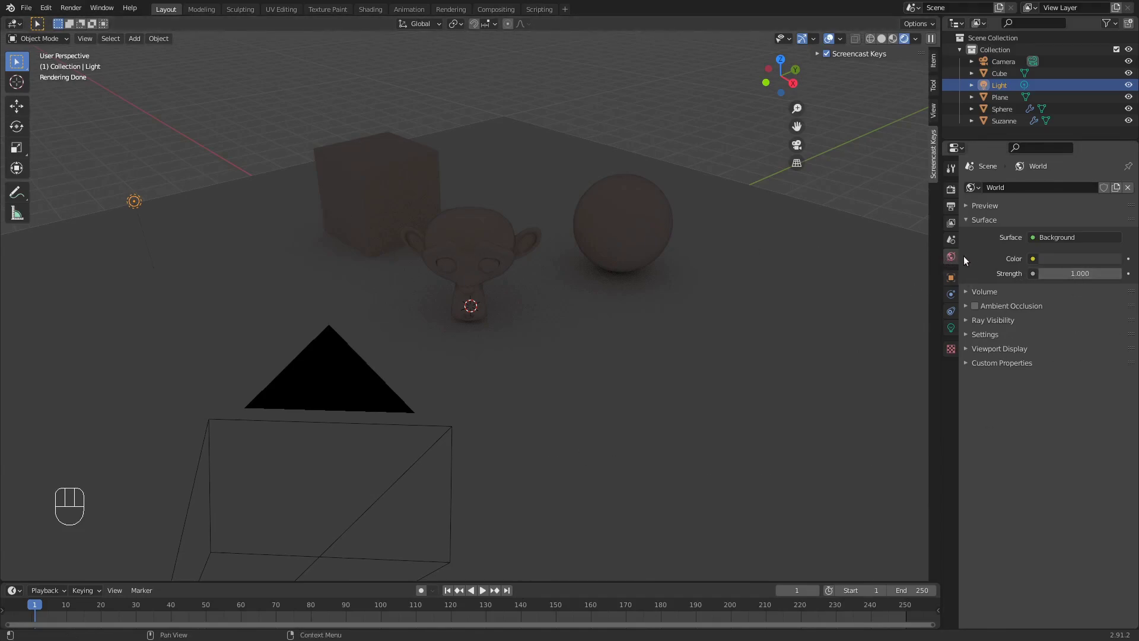
left_click(1076, 274)
type("0")
key("Return")
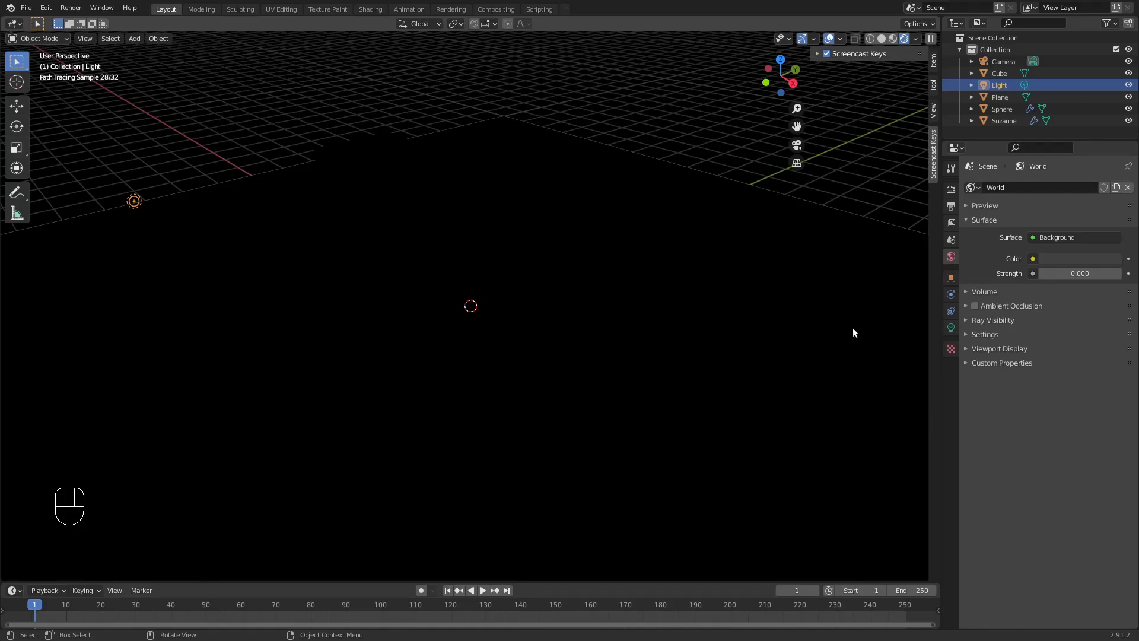
Select the cube and change the Emission color of its Material.001 to white
left_click(368, 174)
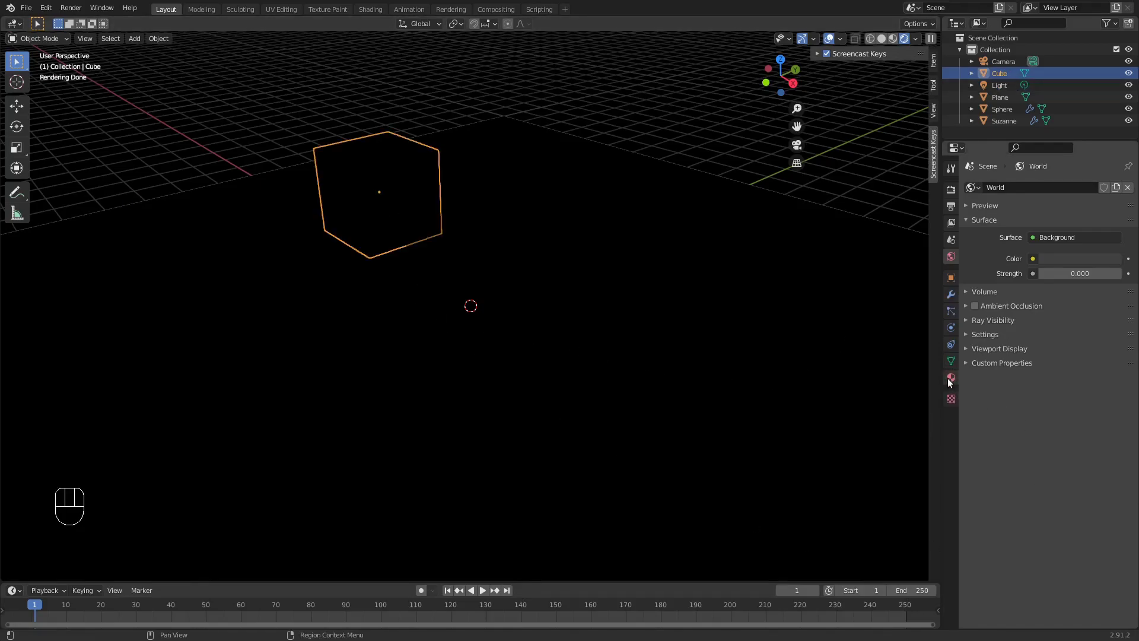
left_click(949, 378)
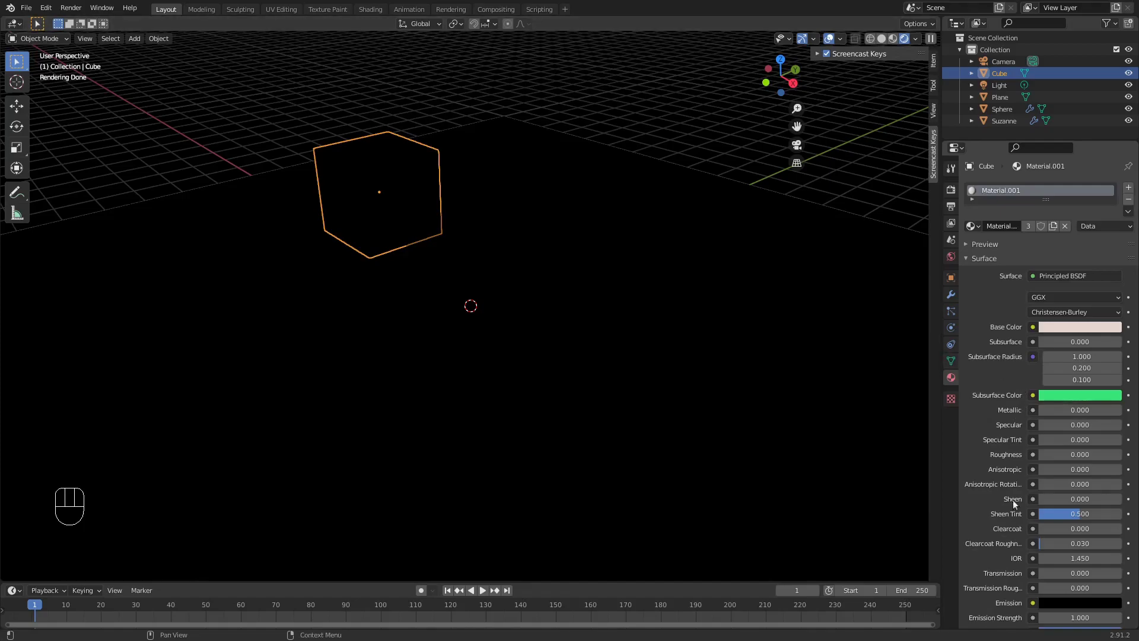
scroll(1006, 557, "down", 2)
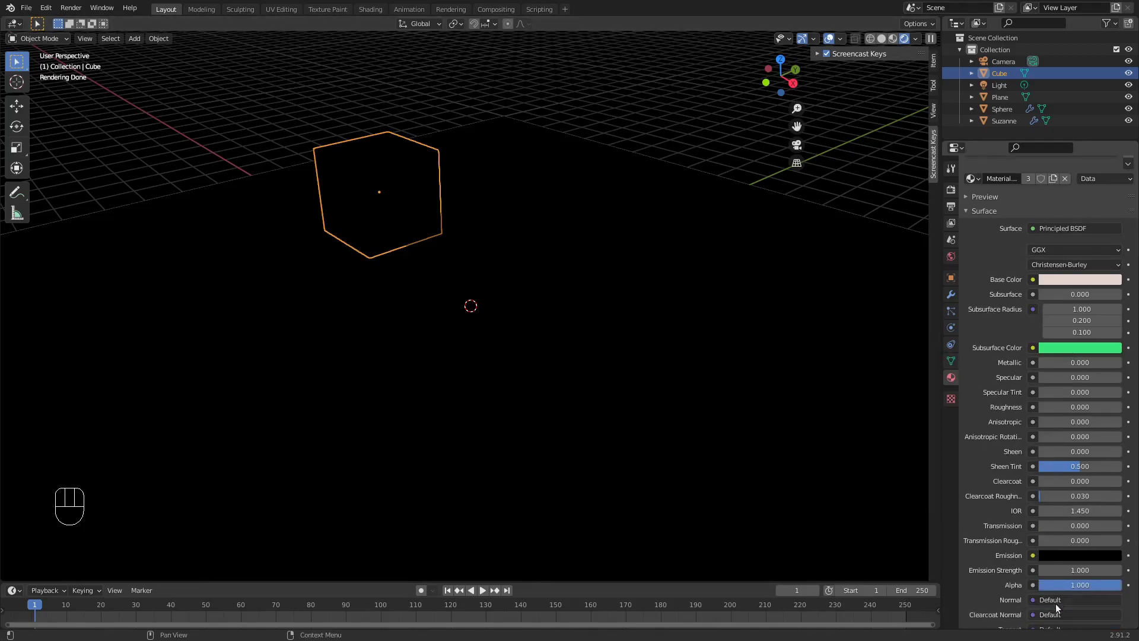
left_click(1073, 554)
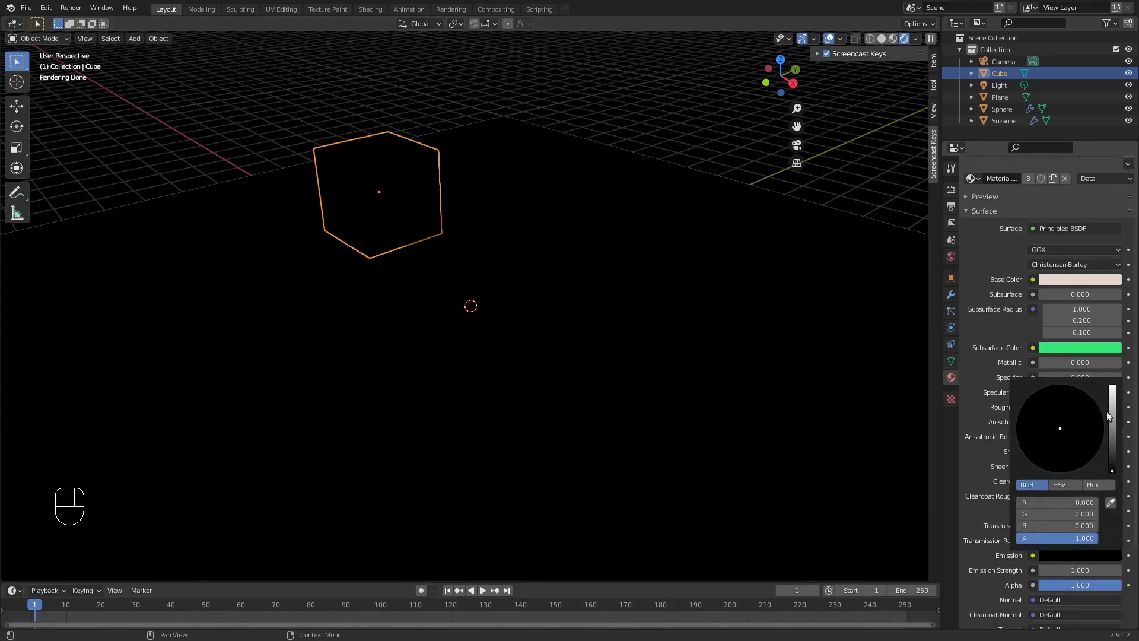
left_click_drag(1113, 474, 1112, 386)
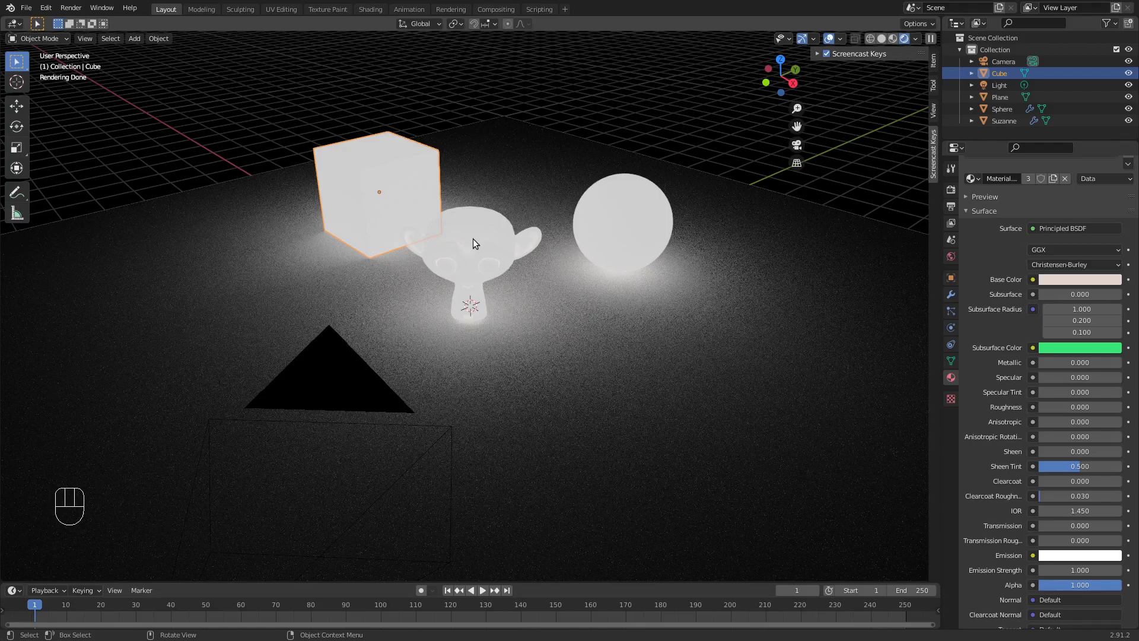
Set the Emission Strength of the cube's material to 10
left_click(1073, 570)
type("10")
key("Return")
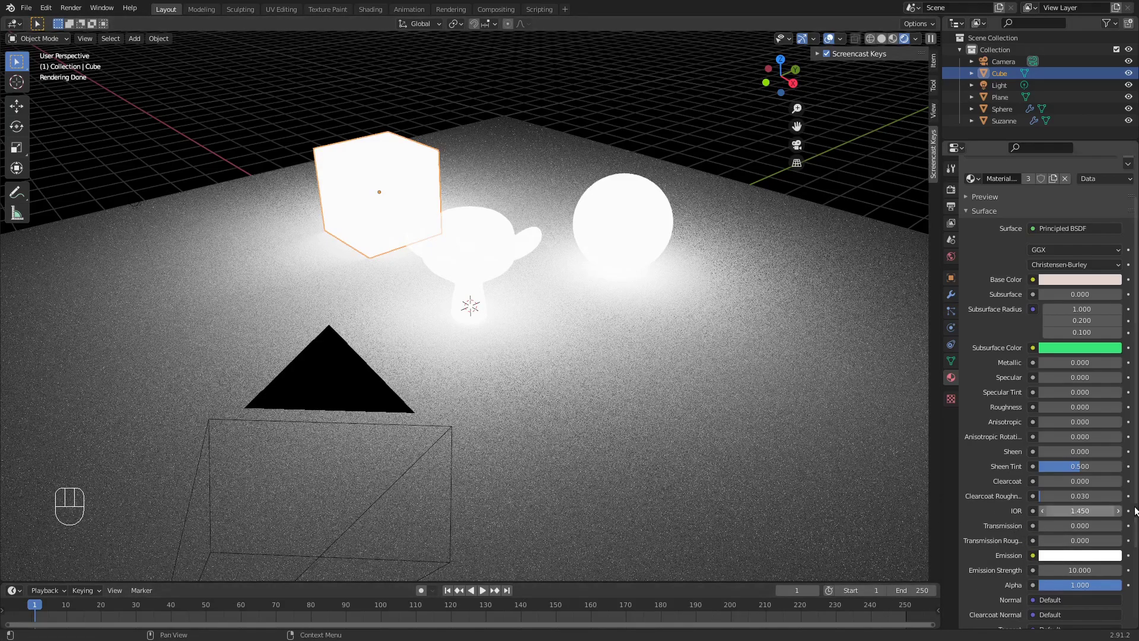
Lower the Emission Strength of the cube's material to 1.000
left_click(1072, 571)
key("BackSpace")
key("BackSpace")
key("BackSpace")
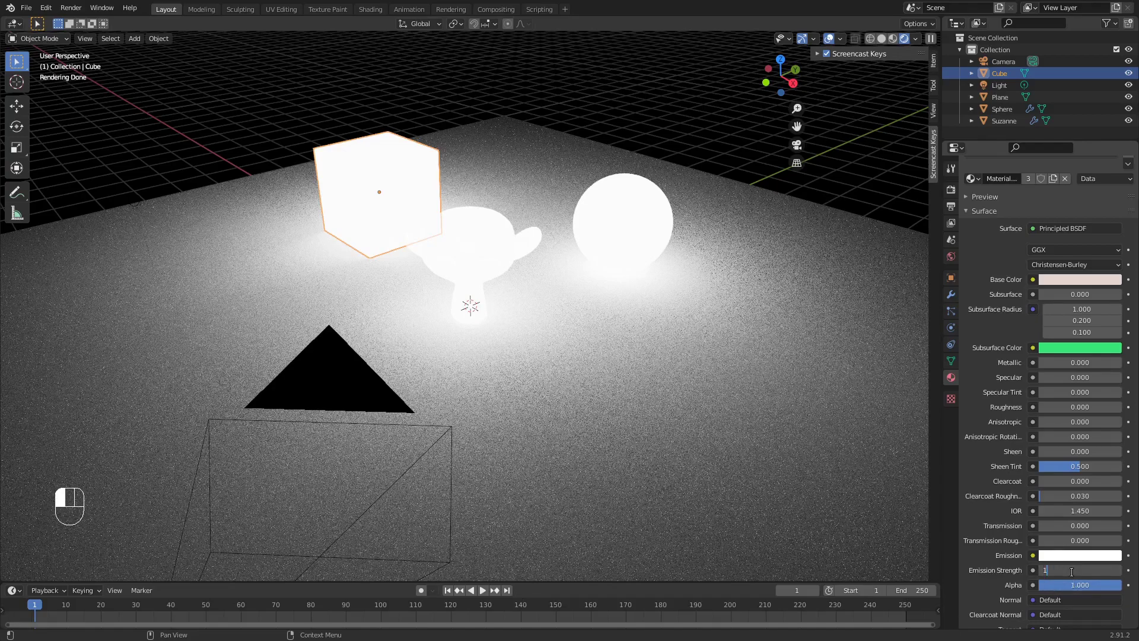
key("Return")
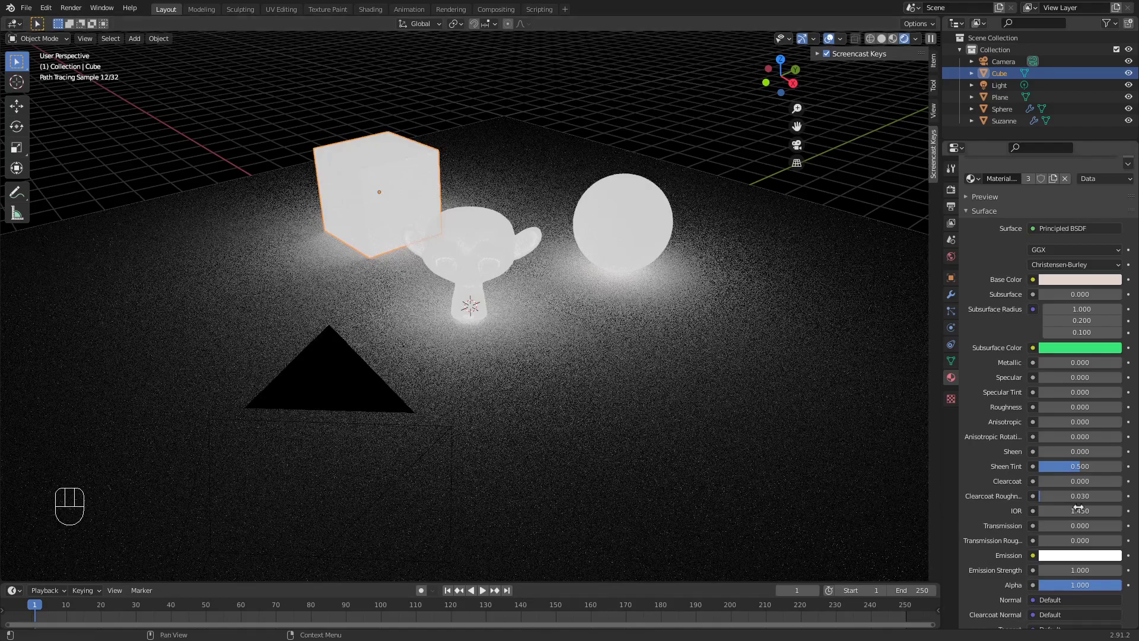
Turn off the material's glow by setting its Emission Strength to 0.000
left_click(1075, 570)
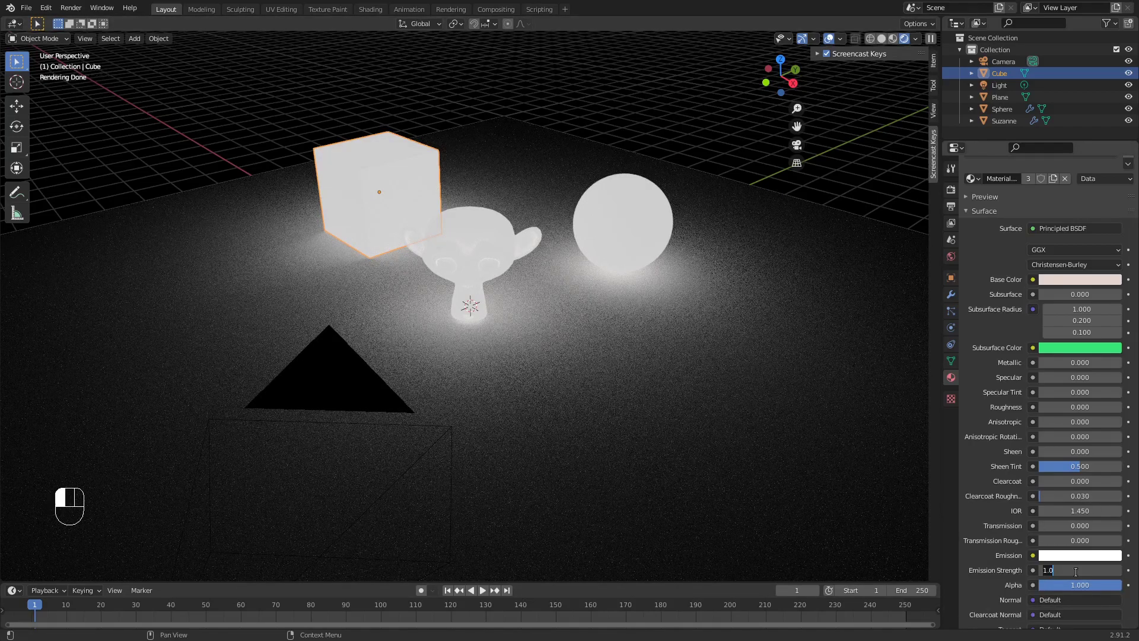
type("0")
key("Return")
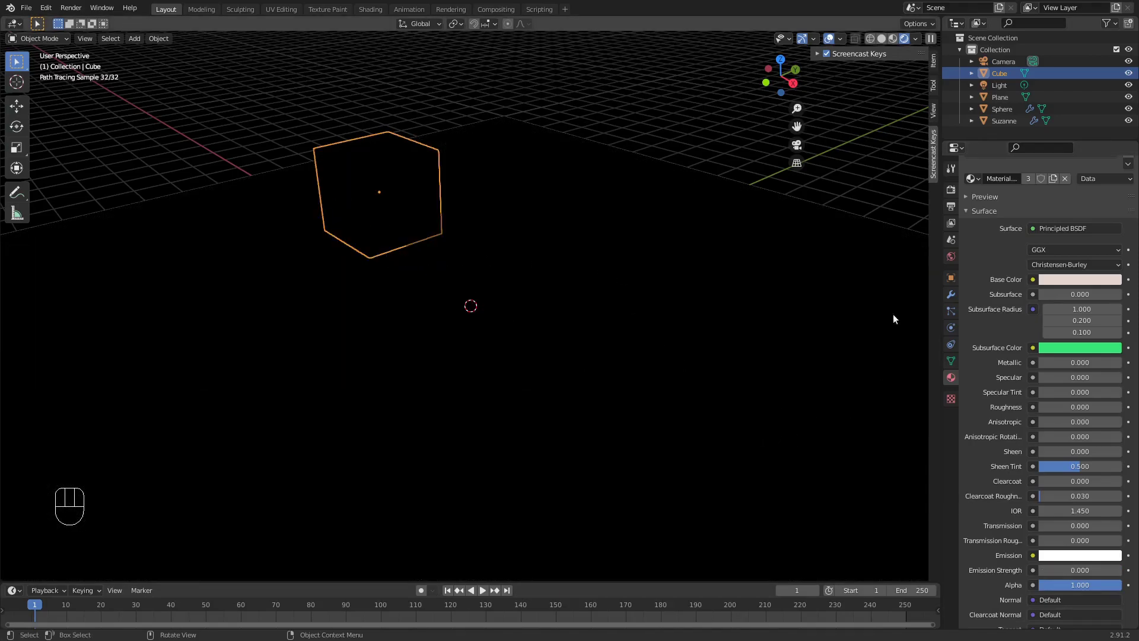
Set the world background's Strength to 1.000 to bring back the ambient lighting
left_click(951, 257)
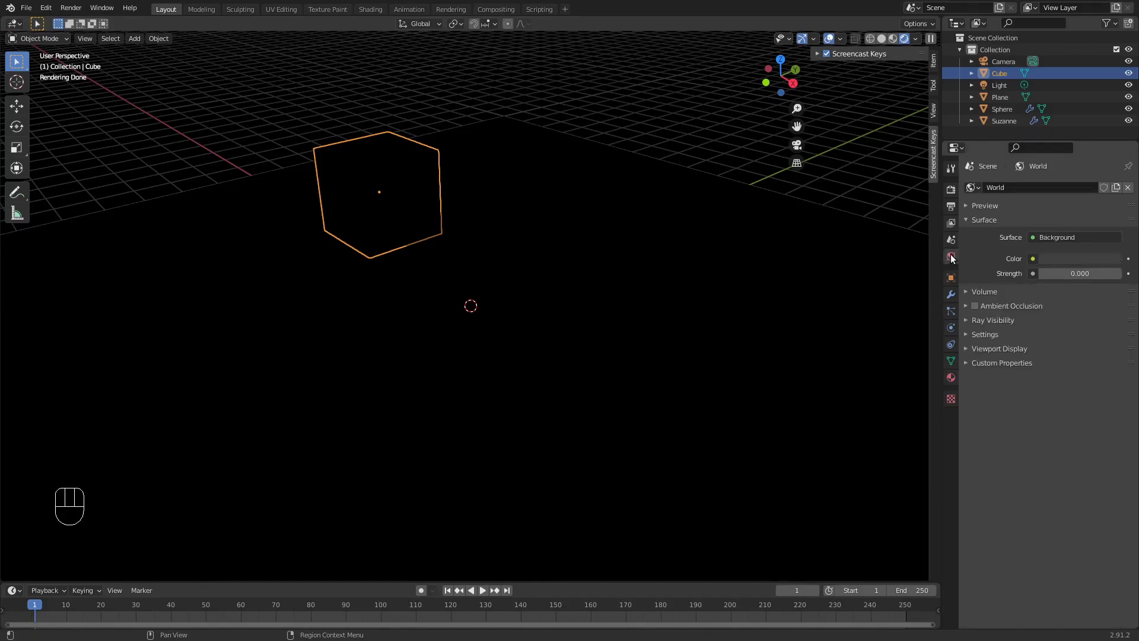
left_click(1077, 274)
type("1")
key("Return")
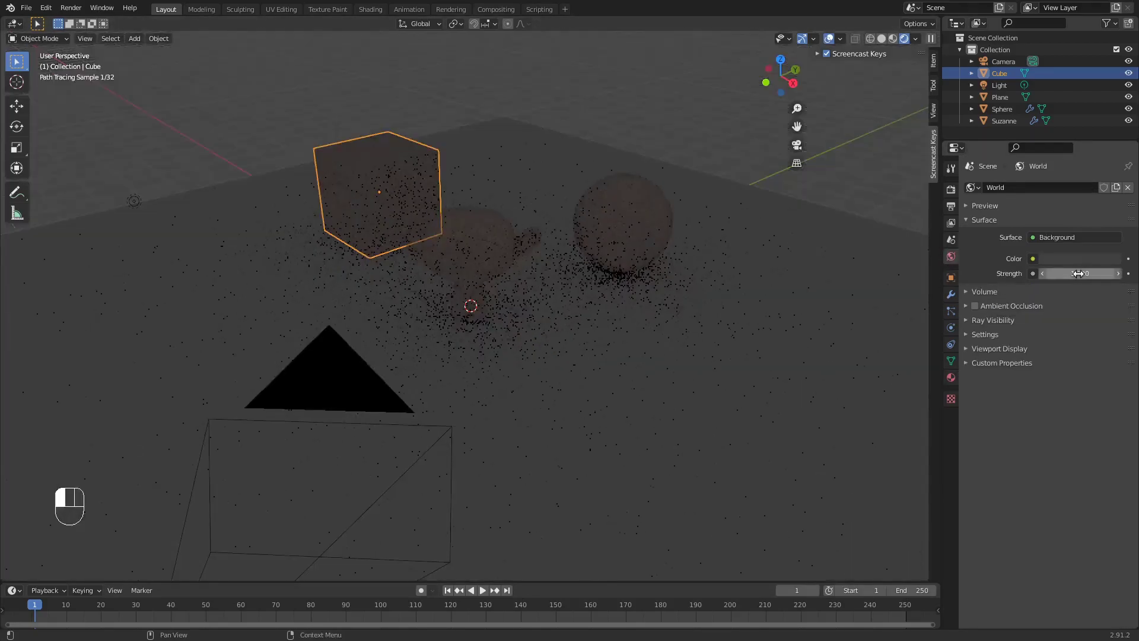
Select the point light and set its Power to 1000 W
left_click(134, 203)
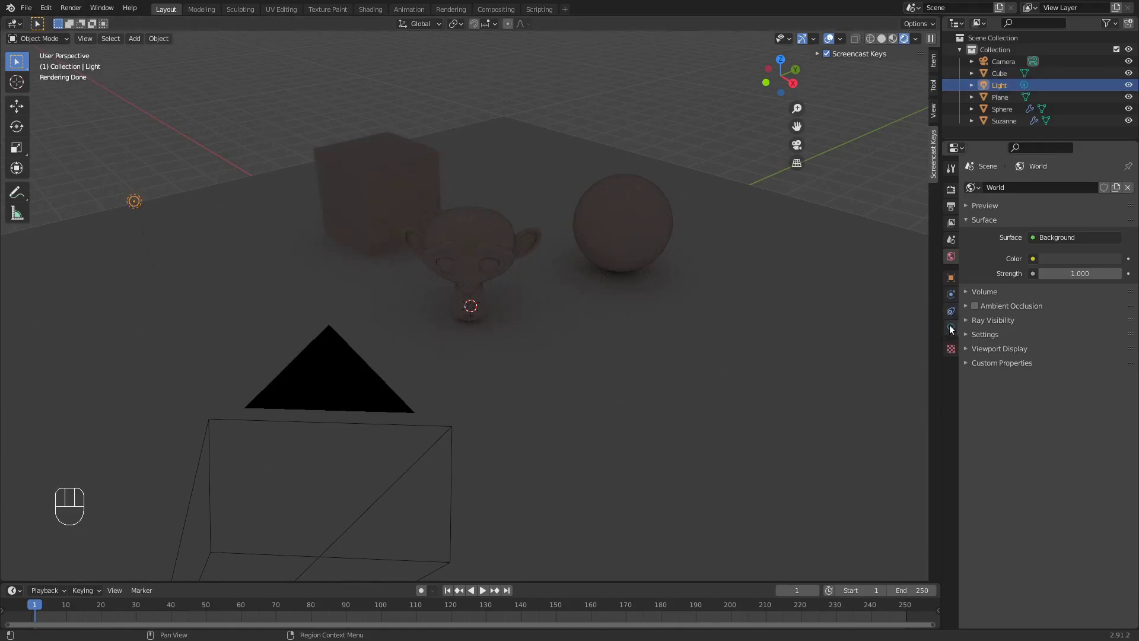
left_click(951, 327)
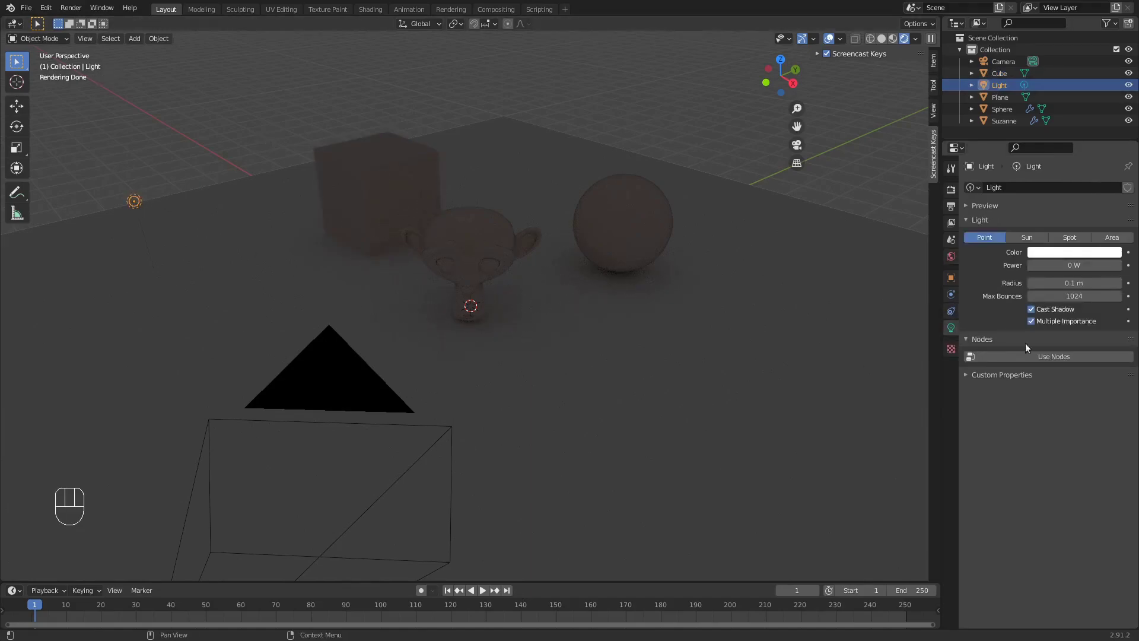
left_click(1072, 265)
type("1000")
key("Return")
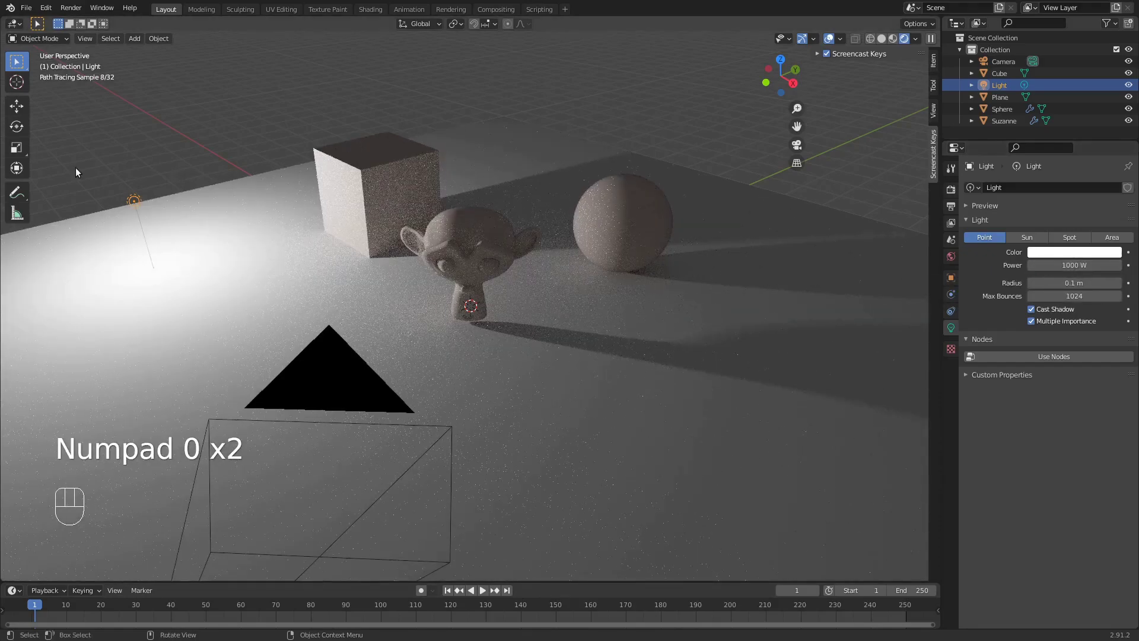
Raise the point light about 2 m along the global Z axis and shift it horizontally to the front of the cube and monkey head
key("g")
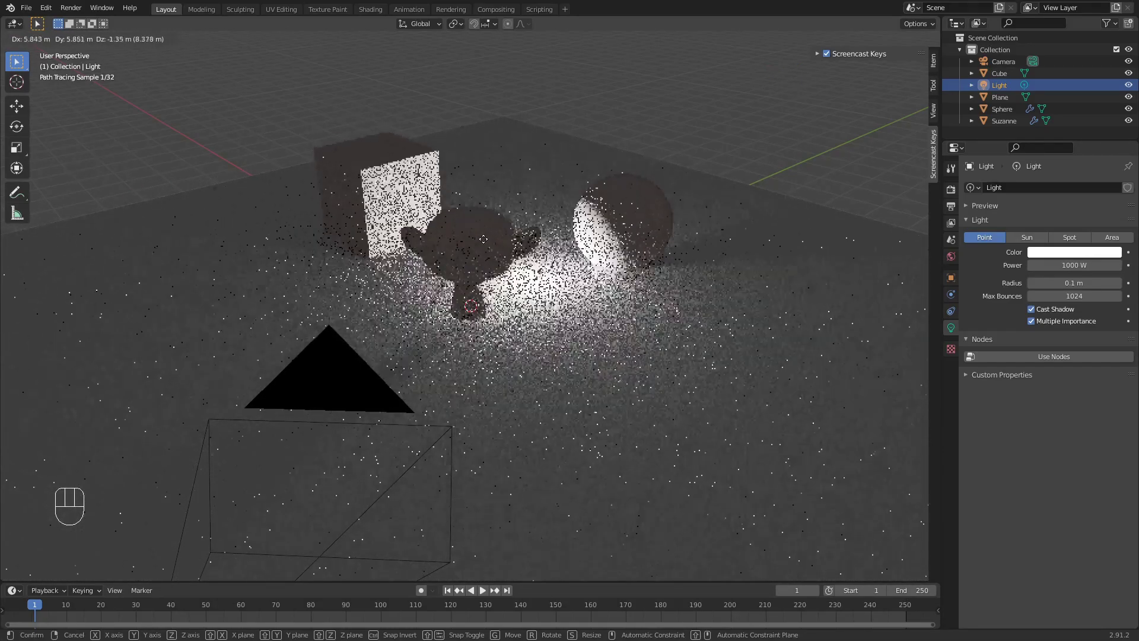
key("z")
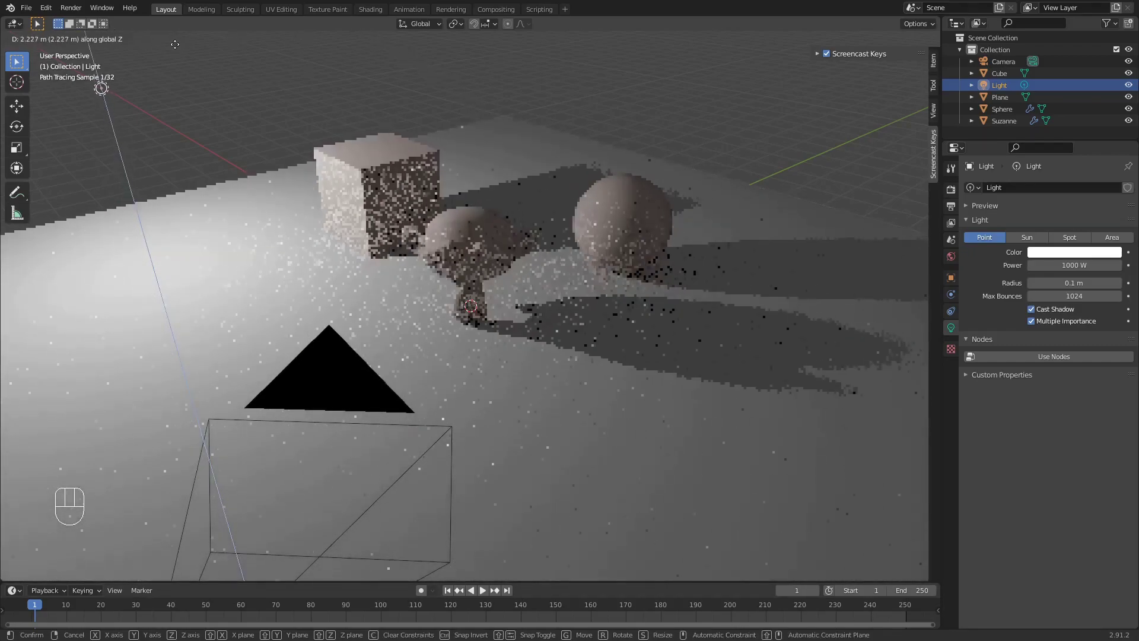
left_click(164, 57)
key("g")
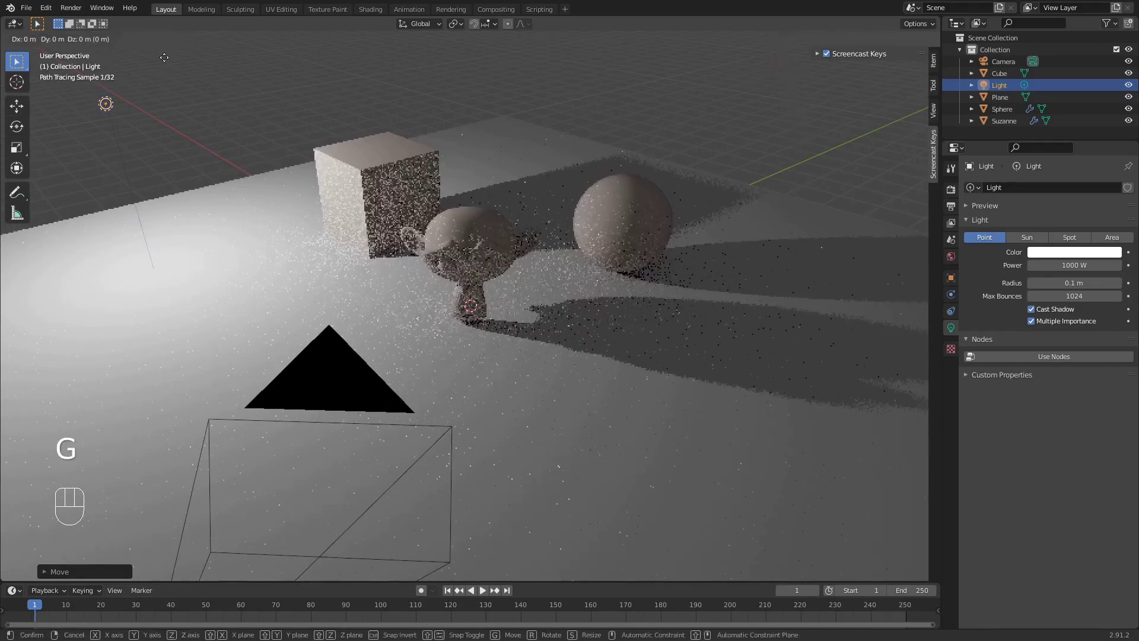
key("shift+z")
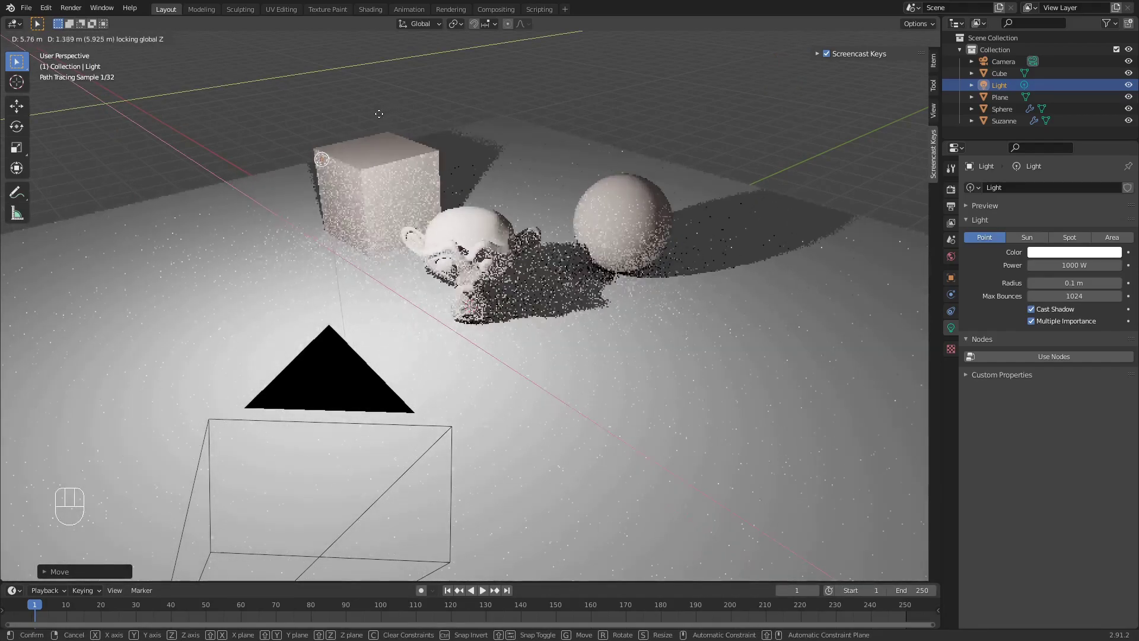
left_click(362, 139)
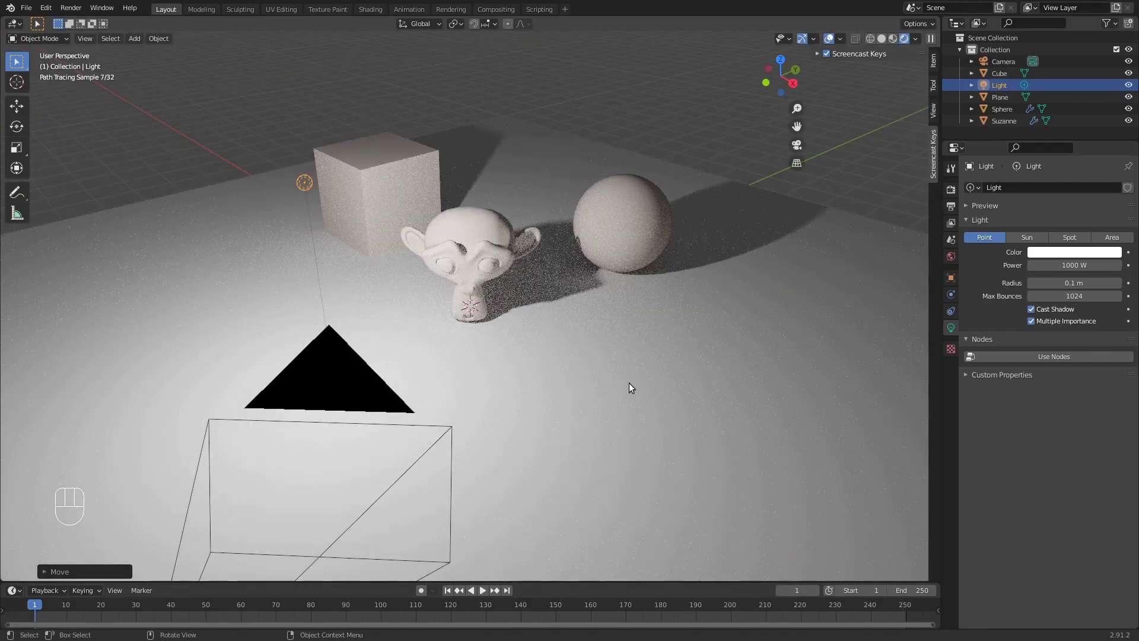
Check which material the cube, the monkey head and the sphere each use by viewing their material settings
left_click(952, 349)
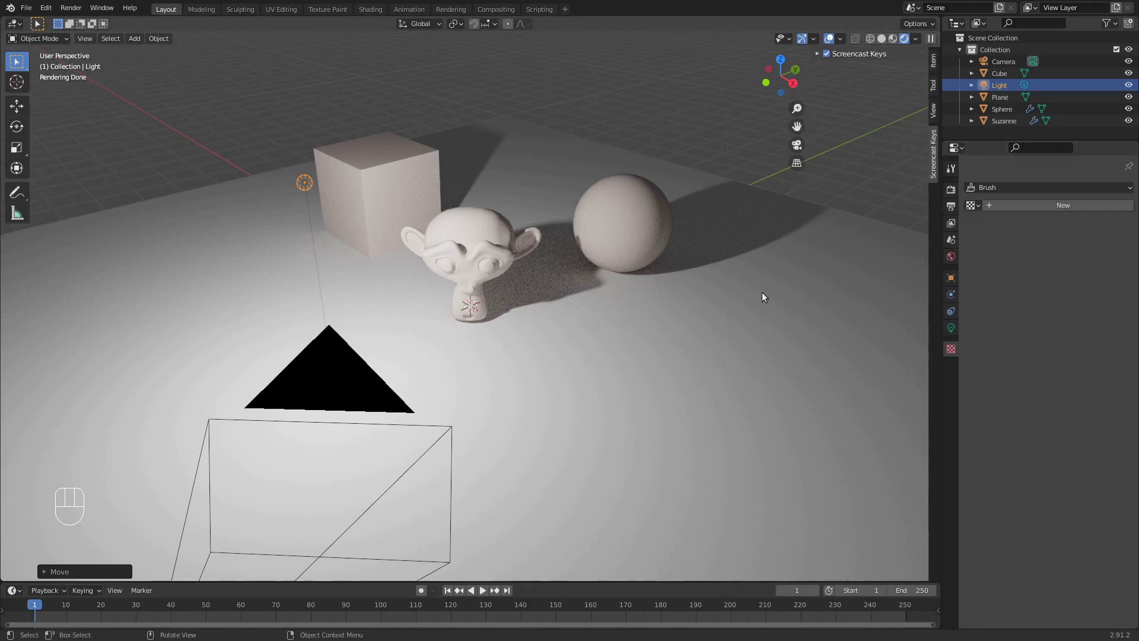
left_click(396, 182)
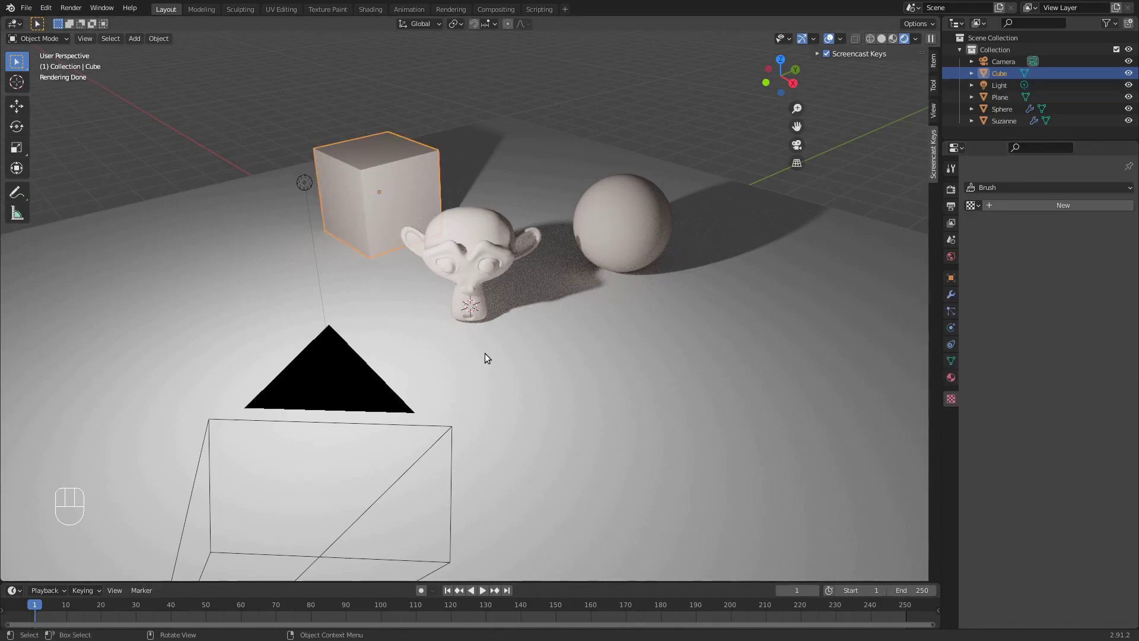
left_click(475, 259)
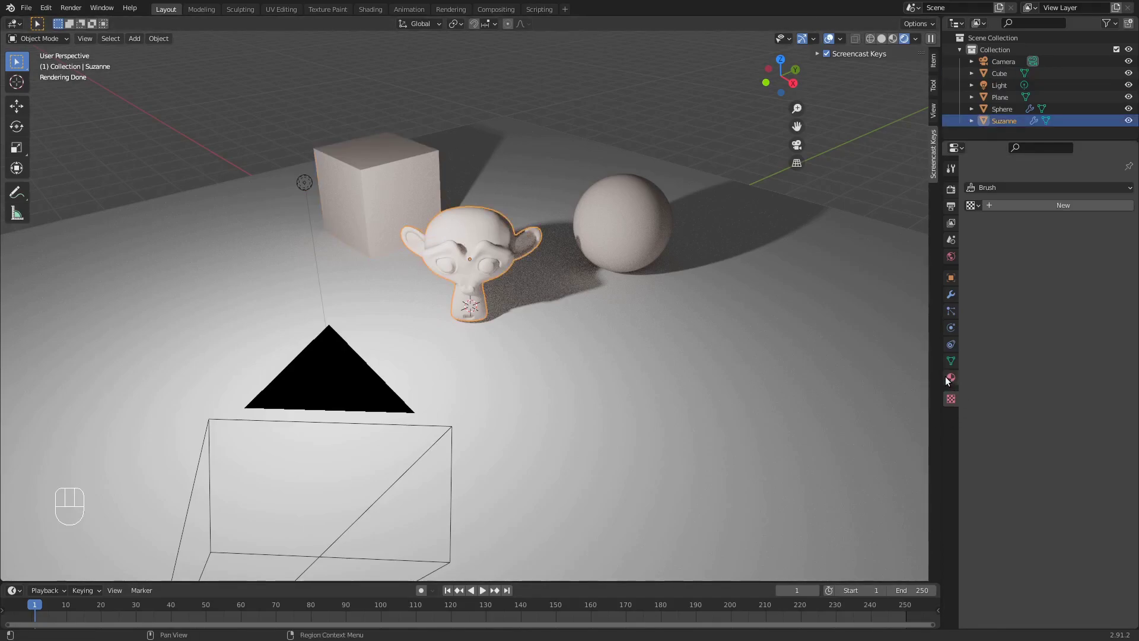
left_click(951, 378)
left_click(376, 166)
left_click(464, 243)
left_click(628, 239)
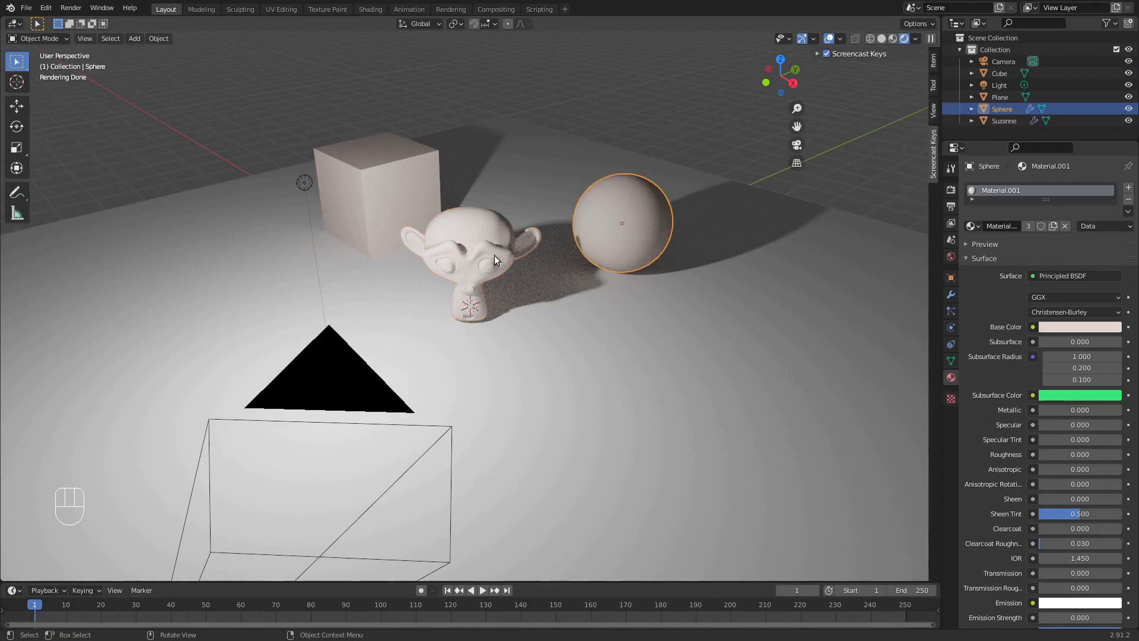
left_click(462, 243)
Add a second material slot to the cube and give it a new material with a bright green Base Color
left_click(366, 178)
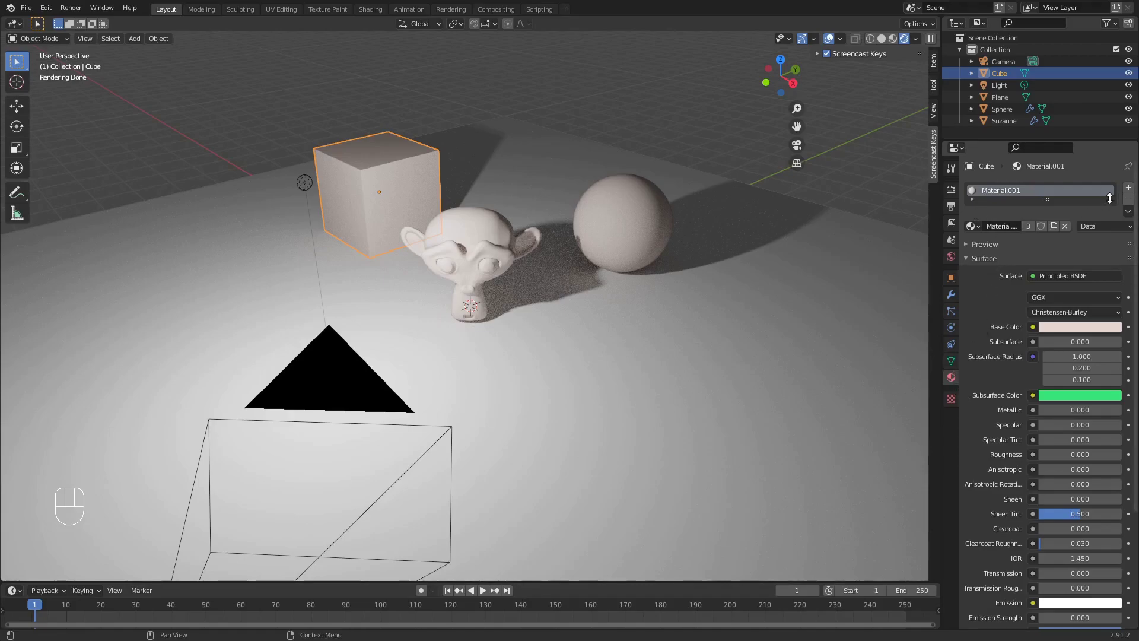
left_click(1129, 189)
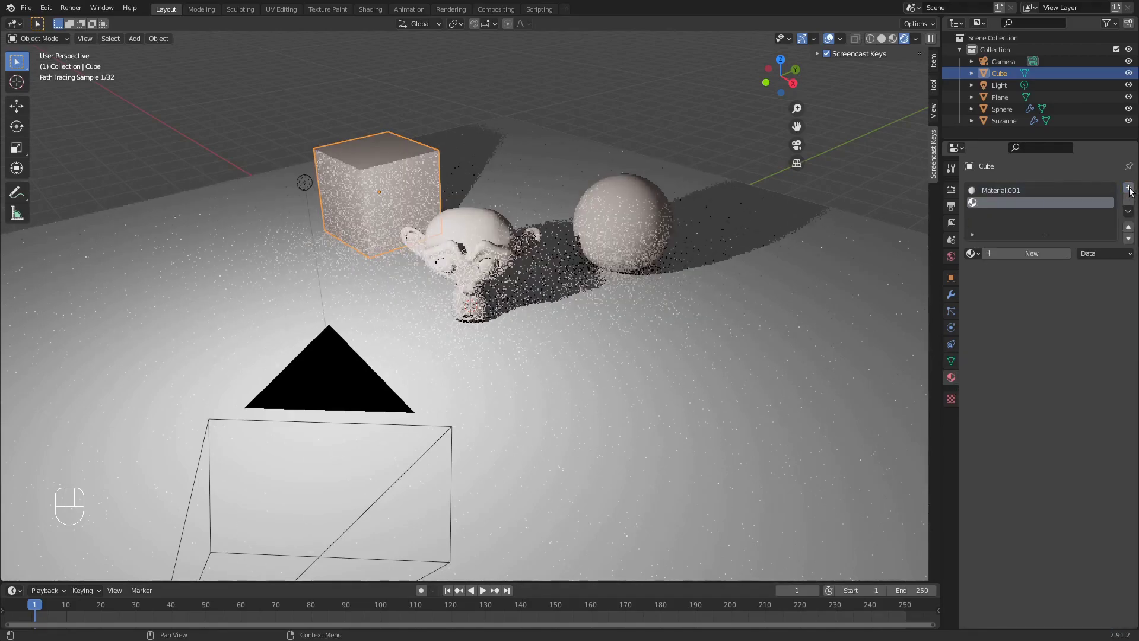
left_click(976, 253)
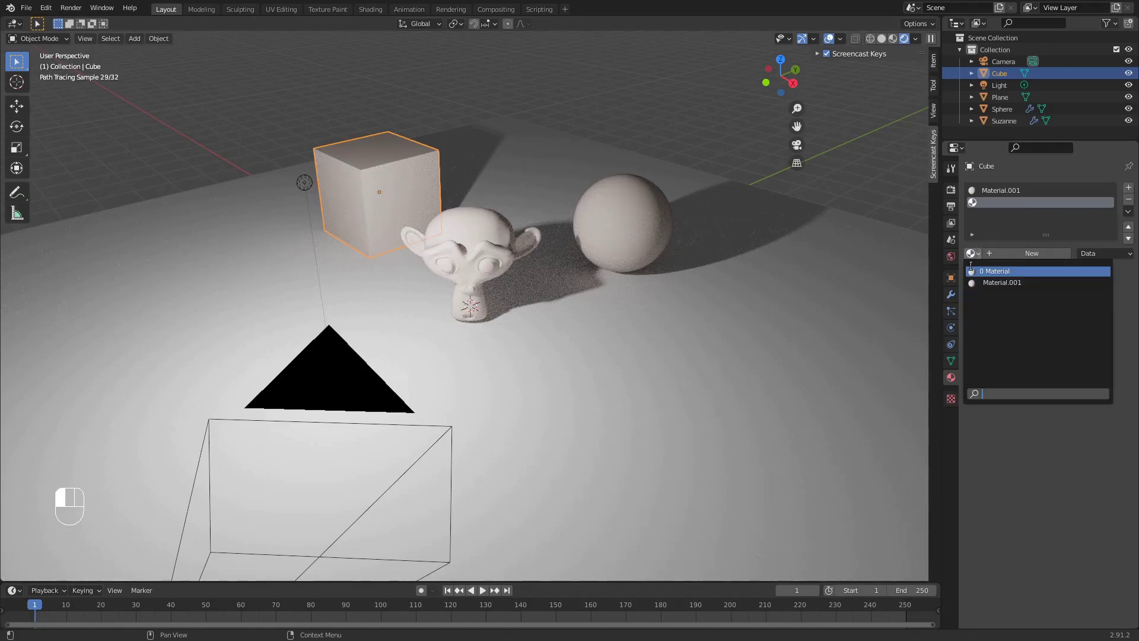
left_click(1003, 254)
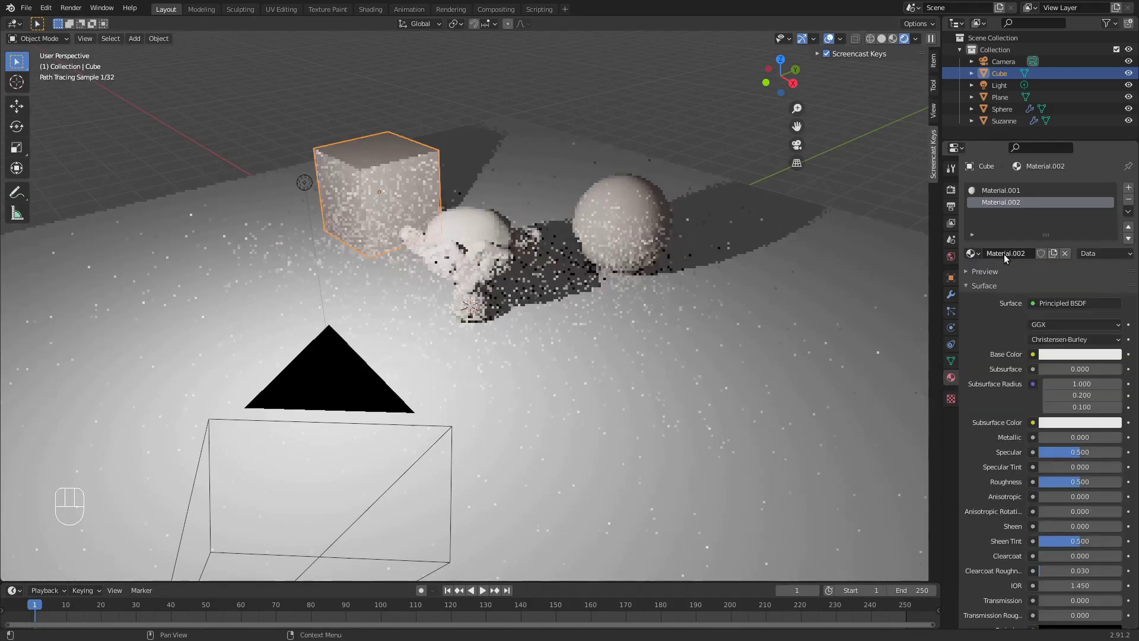
left_click(1050, 355)
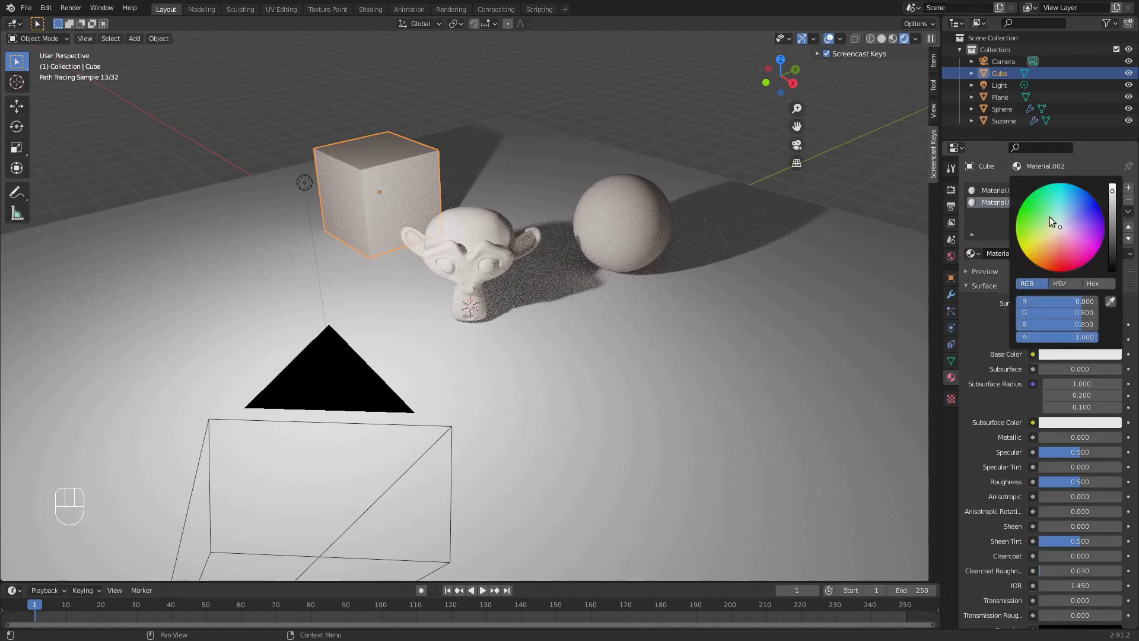
left_click(1027, 203)
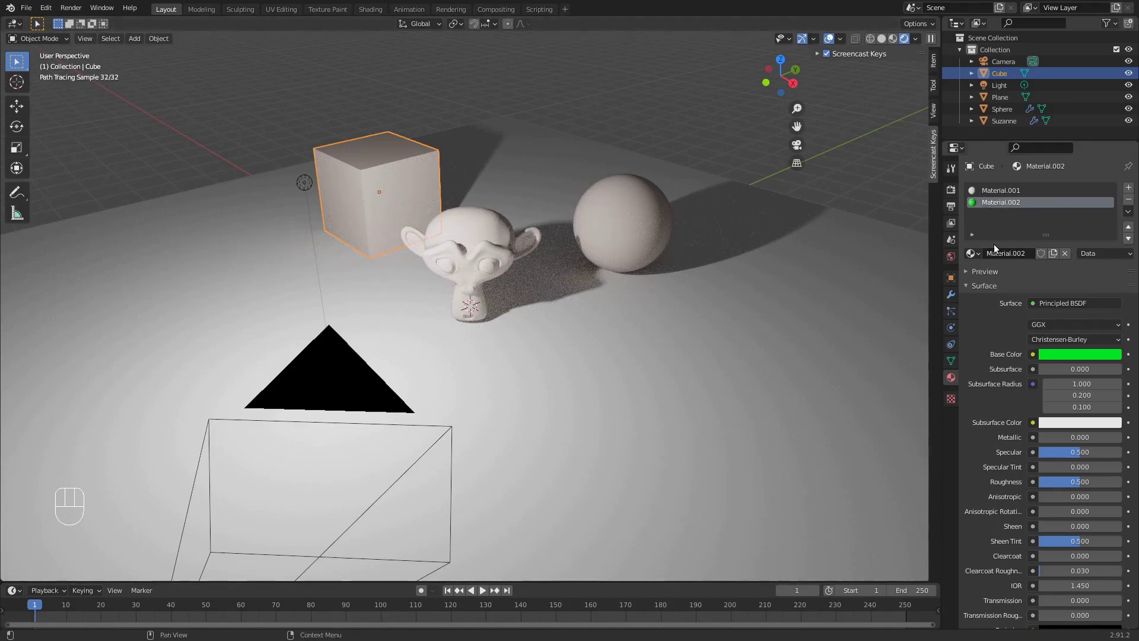
Remove the shared Material.001 slot from the cube so that only its green material applies
left_click(367, 153)
left_click(382, 191)
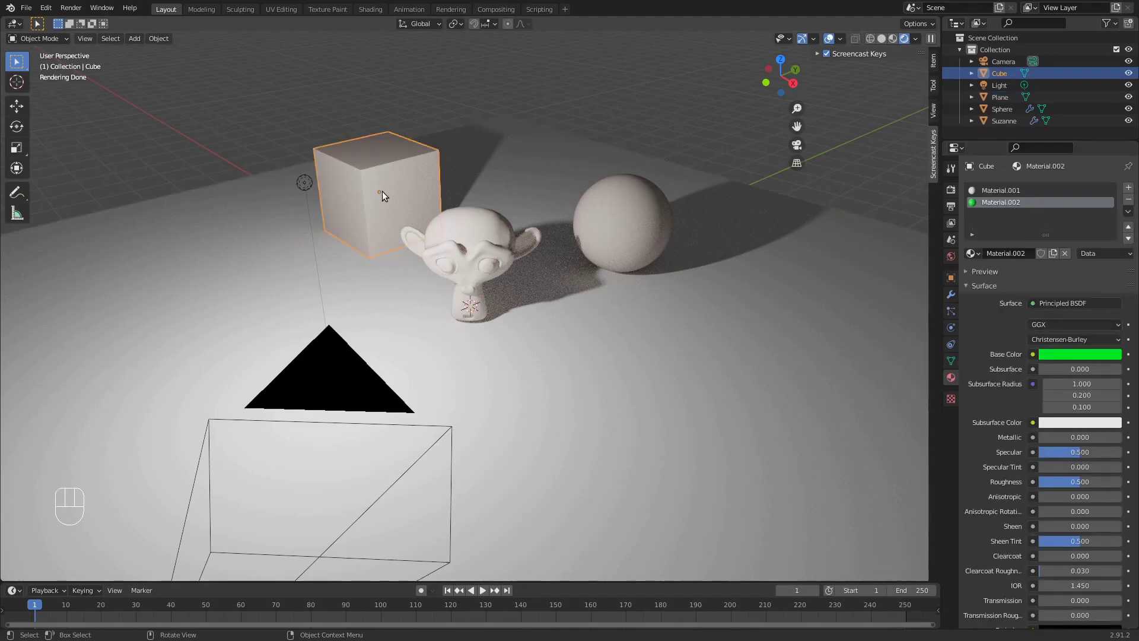
left_click(985, 191)
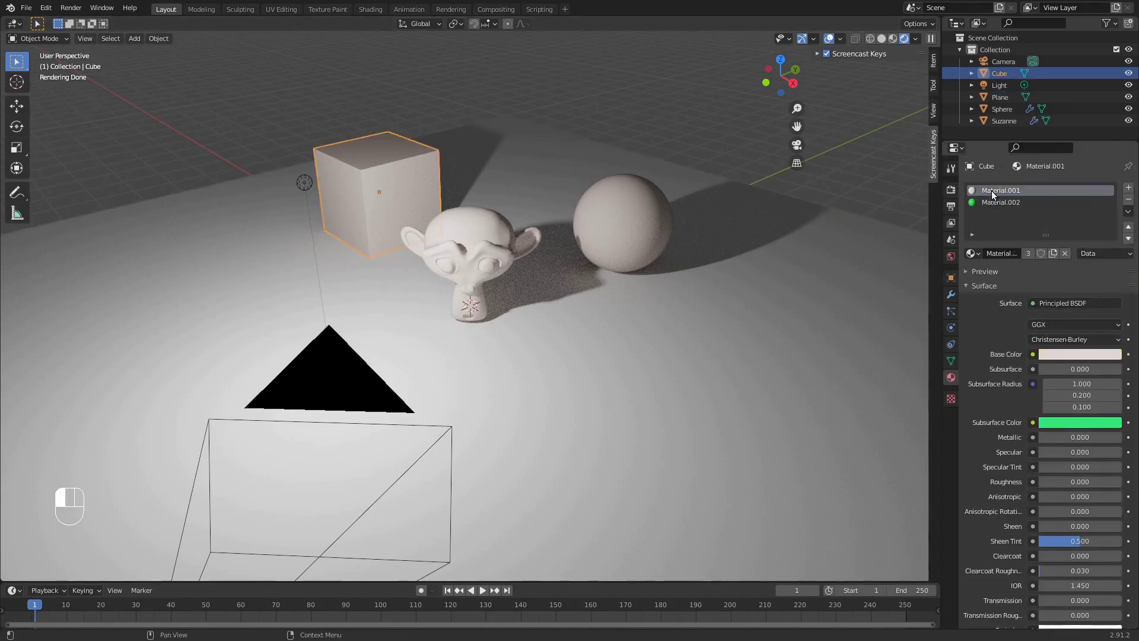
left_click(1129, 199)
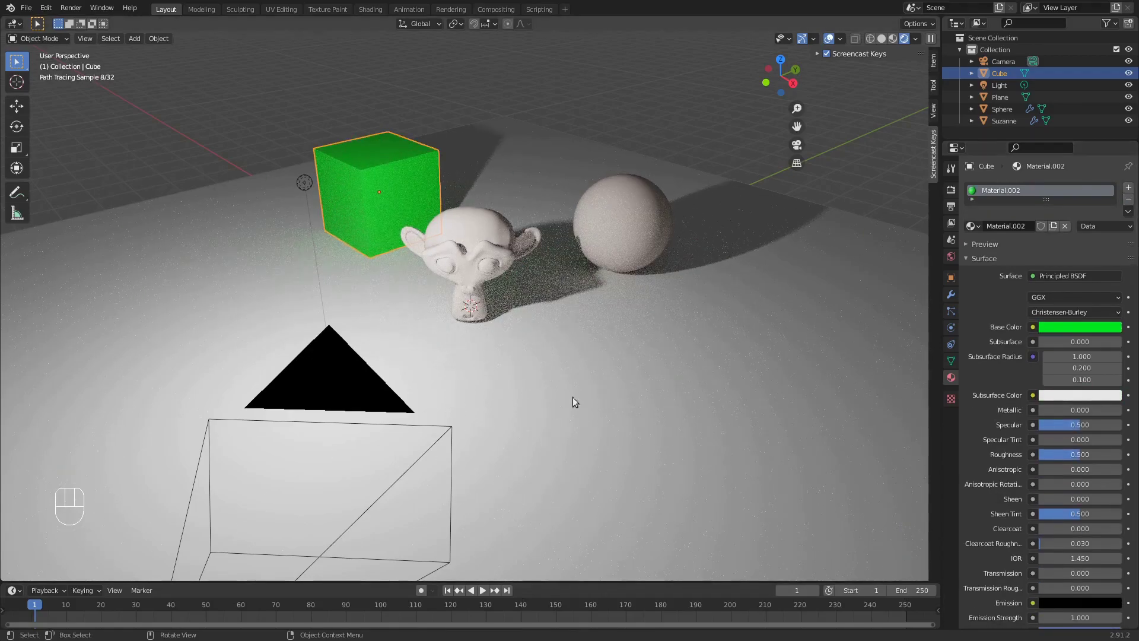
left_click(597, 218)
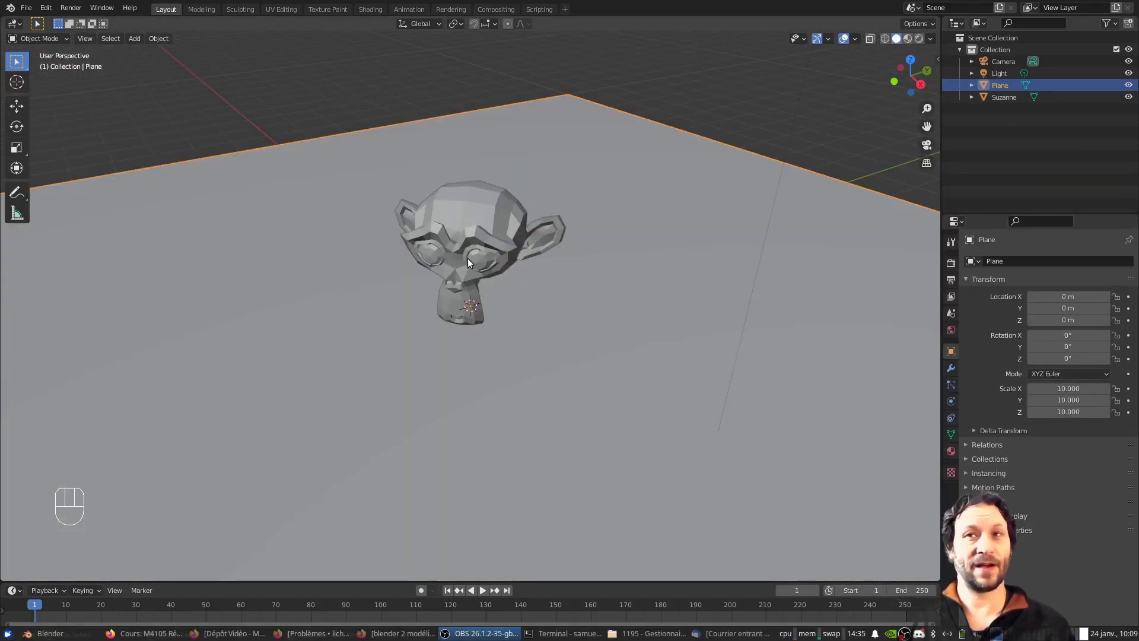
Create a new material on the monkey head and set its Base Color to a fully saturated red with hue 0.990
left_click(486, 232)
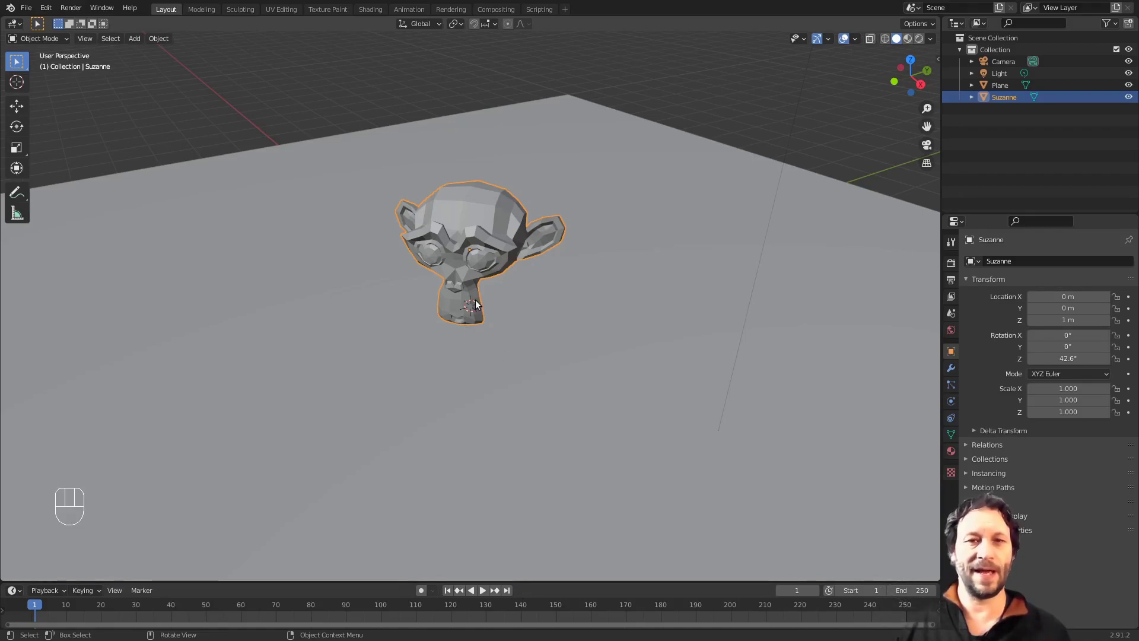
scroll(475, 305, "up", 2)
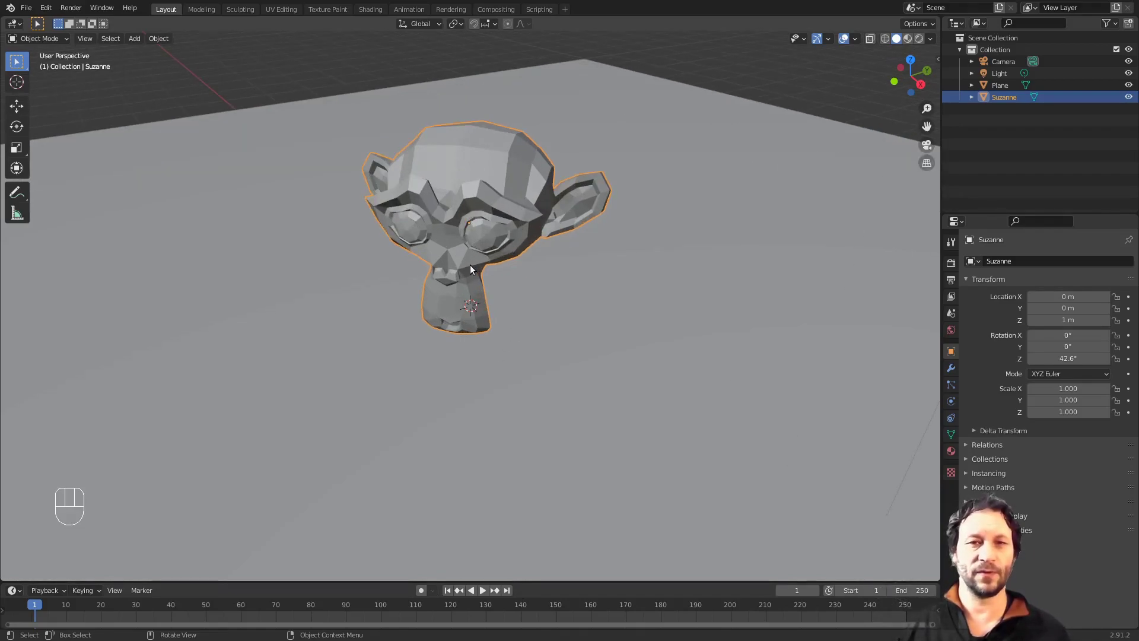
left_click(951, 451)
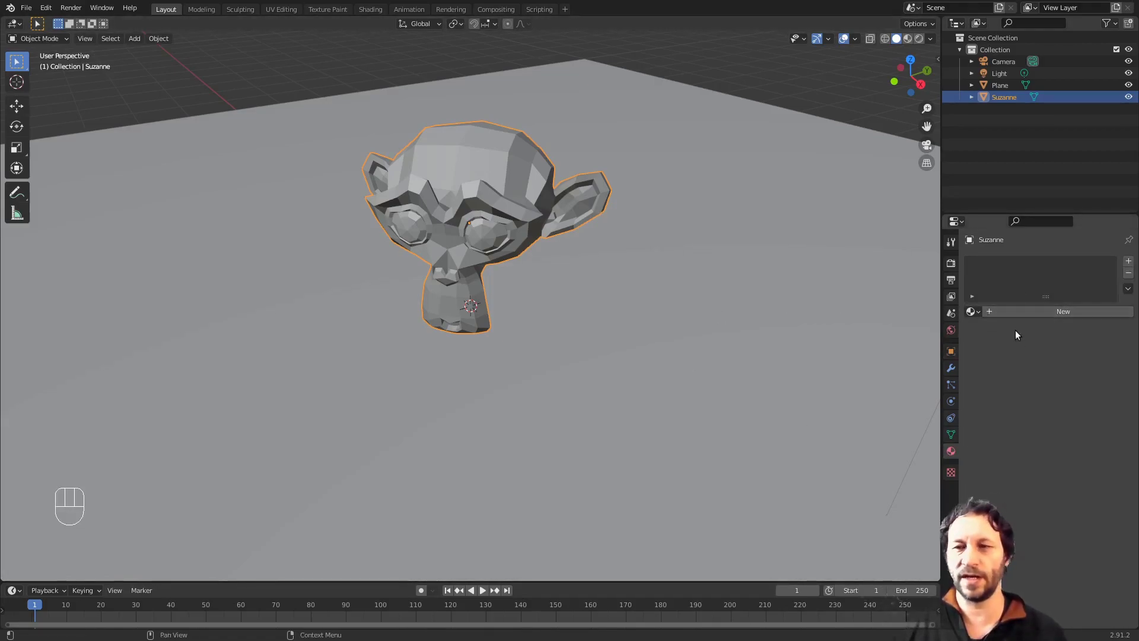
left_click(992, 309)
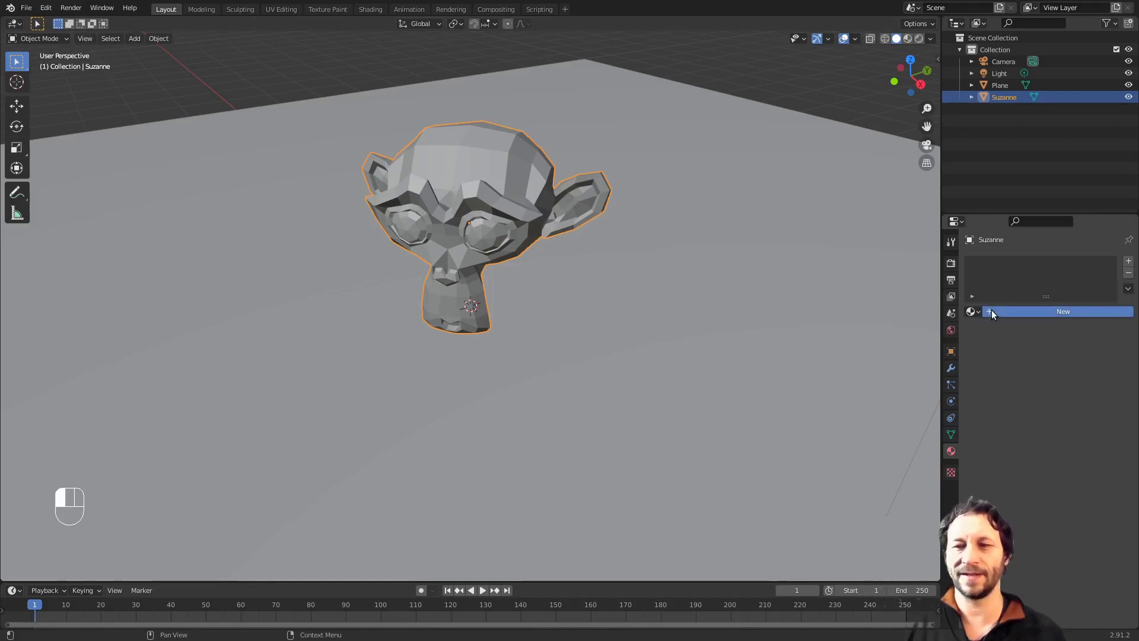
left_click(1062, 432)
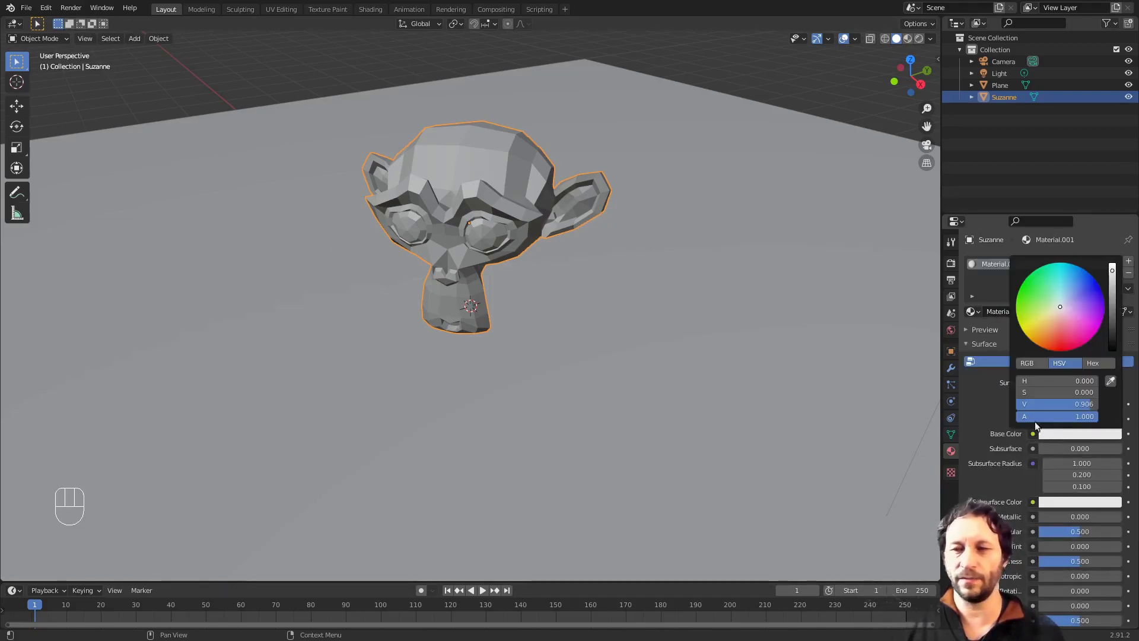
left_click(1064, 321)
left_click_drag(1064, 321, 1061, 348)
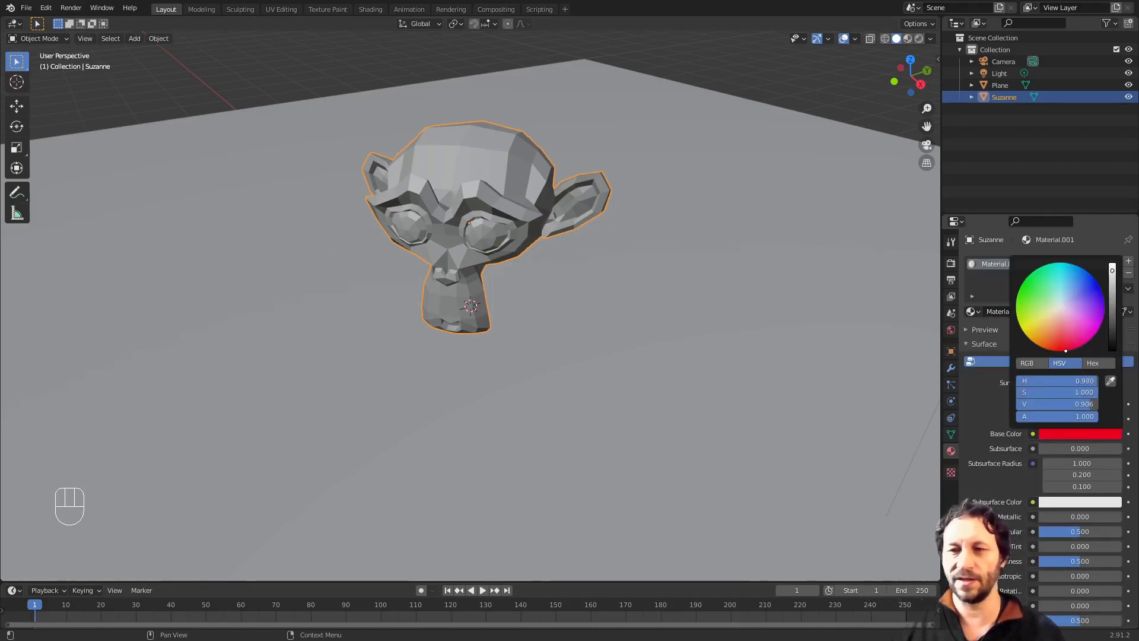
Switch the viewport to Material Preview shading and examine the red monkey head from several angles
left_click(908, 38)
mouse_move(656, 312)
middle_mouse_down()
mouse_move(681, 292)
mouse_move(664, 300)
middle_mouse_up()
scroll(535, 345, "up", 2)
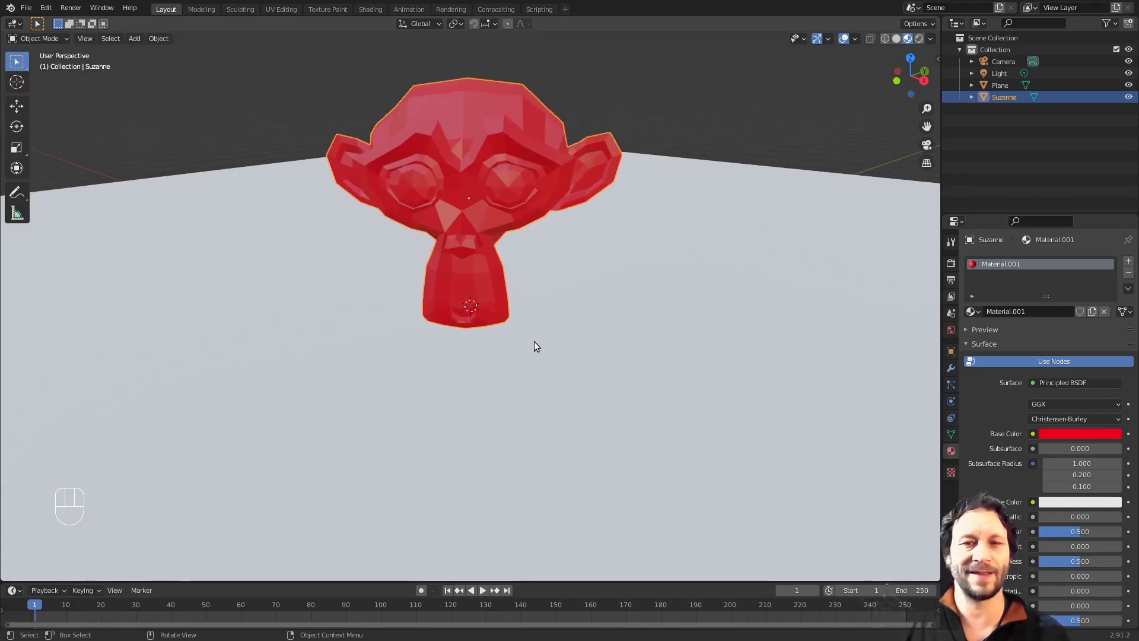
mouse_move(546, 351)
middle_mouse_down()
mouse_move(559, 354)
mouse_move(549, 373)
middle_mouse_up()
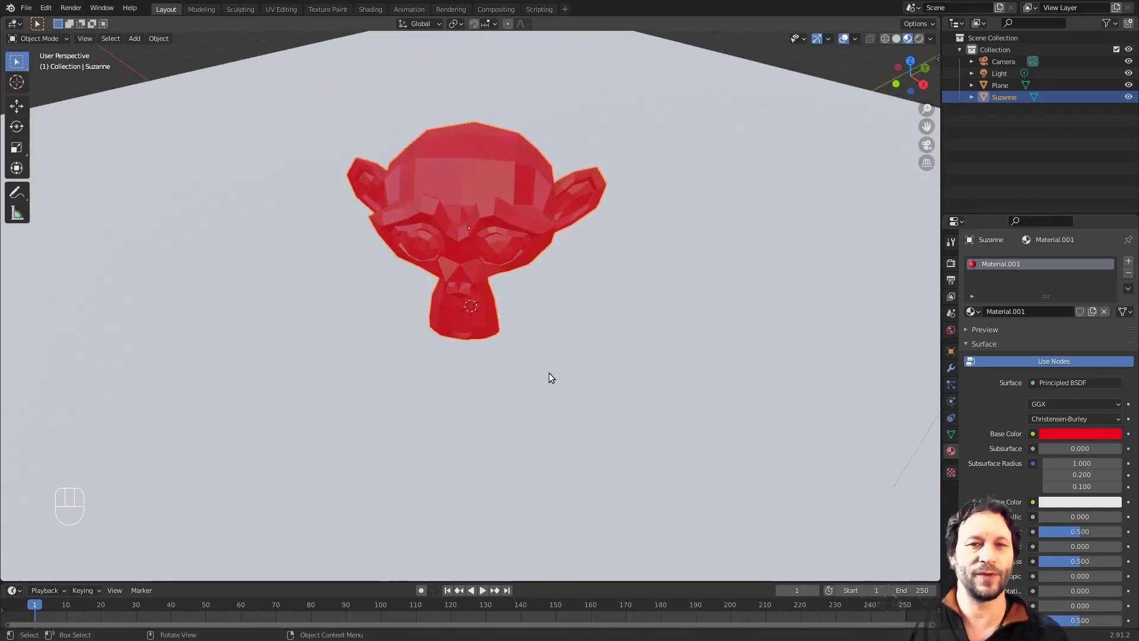
middle_click_drag(461, 302, 522, 310)
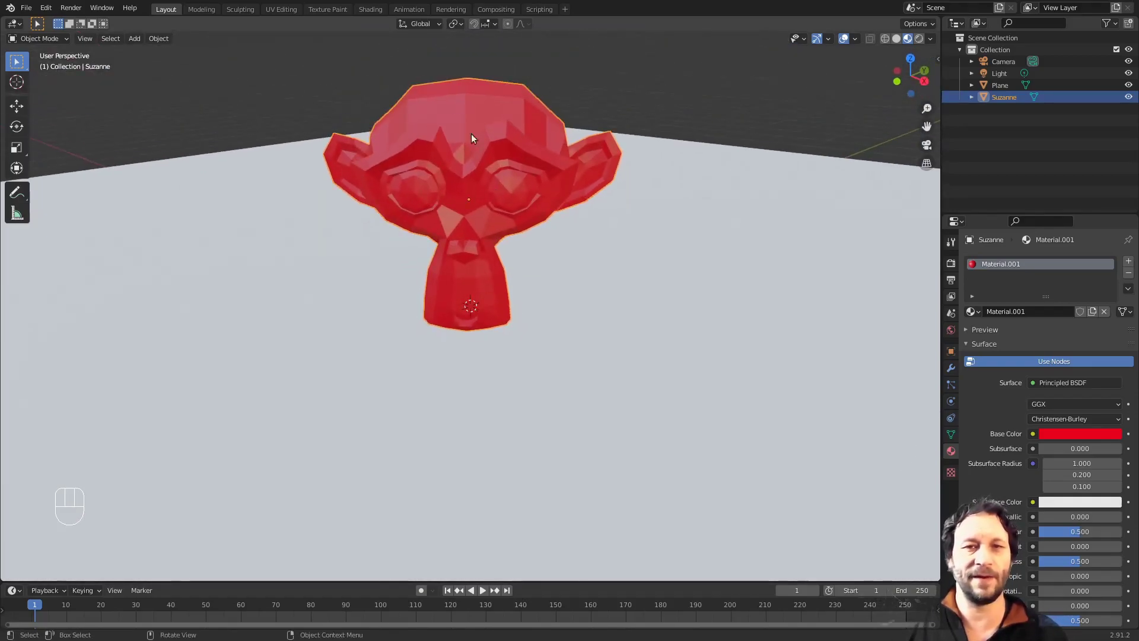
Enter Edit Mode on the monkey head, switch to face selection and deselect the whole mesh
key("Tab")
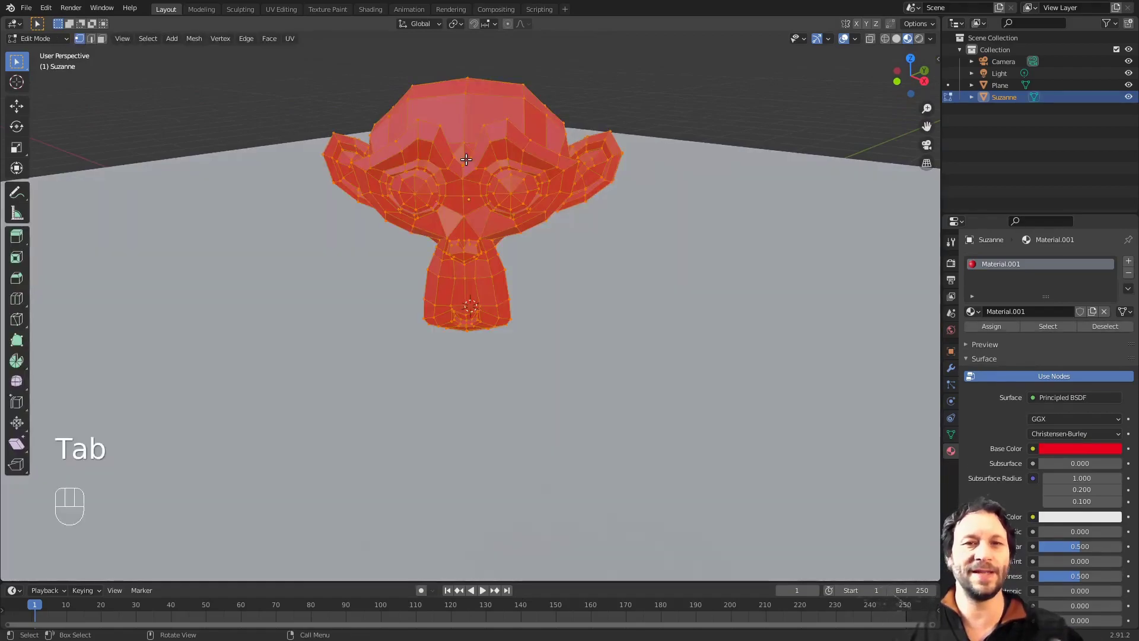
scroll(546, 276, "up", 2)
scroll(547, 276, "down", 2)
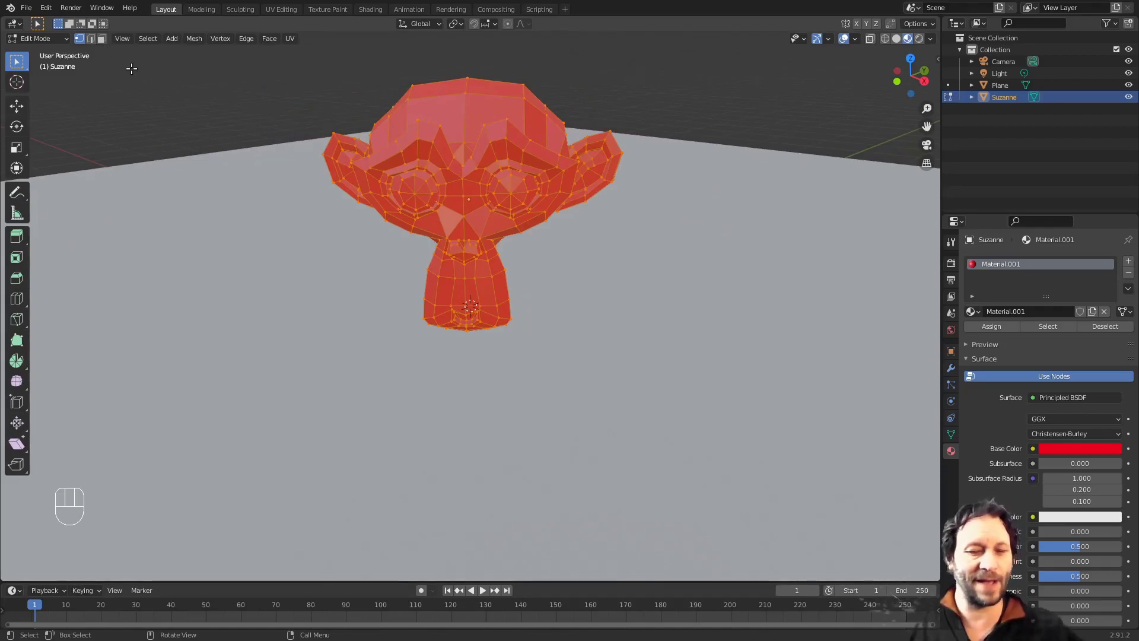
left_click(101, 39)
scroll(599, 306, "up", 1)
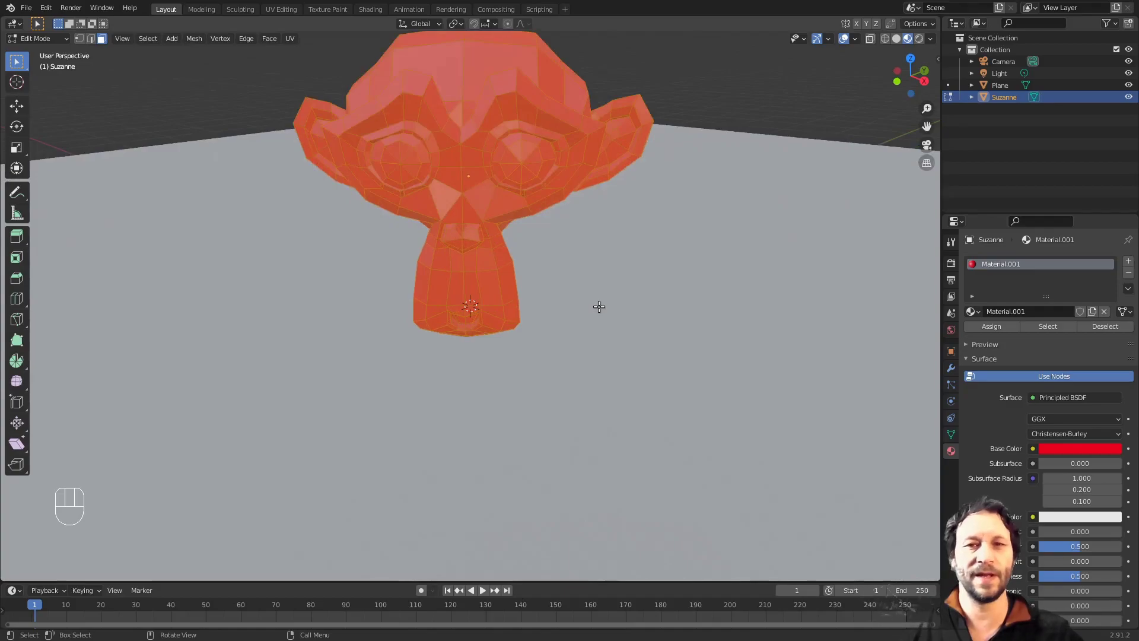
middle_click_drag(615, 239, 595, 362, "shift")
scroll(595, 362, "up", 1)
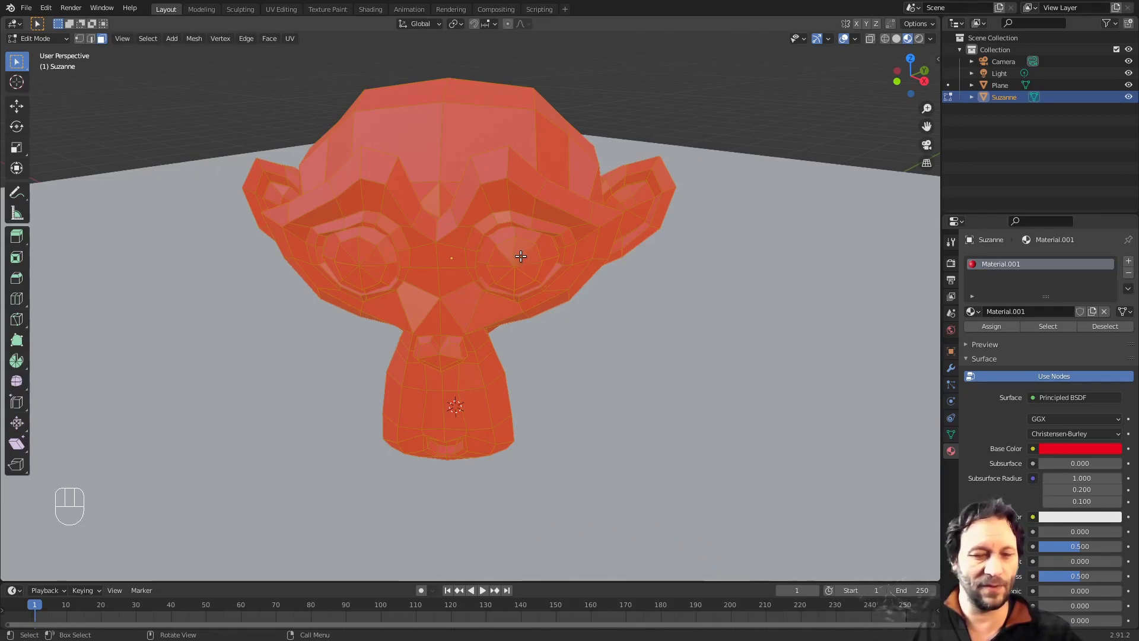
key("alt+a")
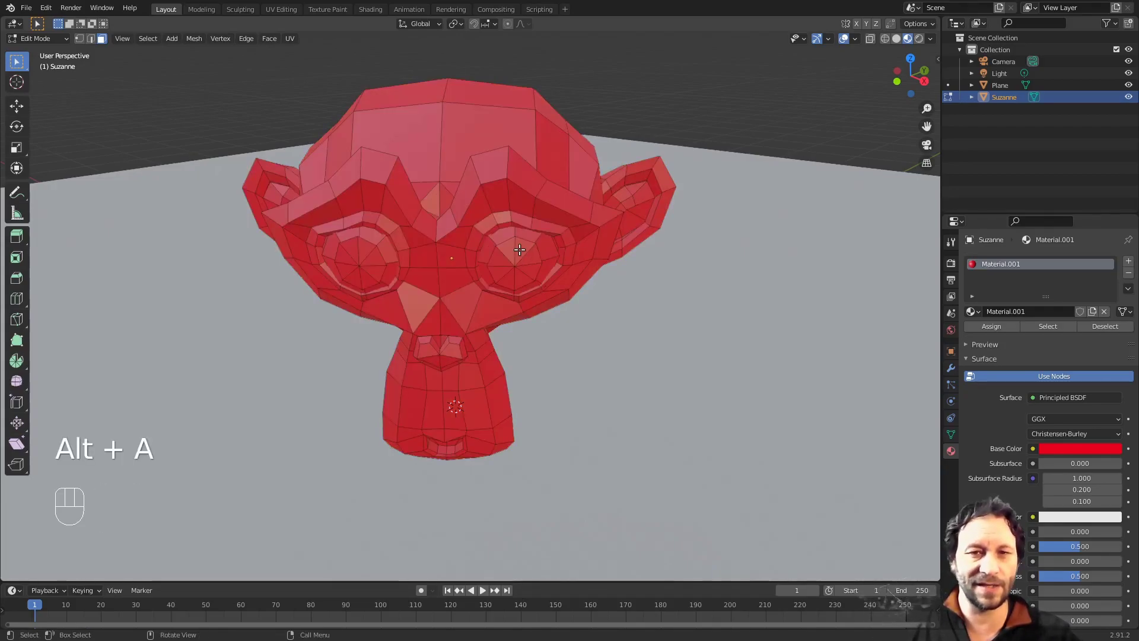
Select all the triangular faces that make up the centre of the monkey's left eye
left_click(519, 250)
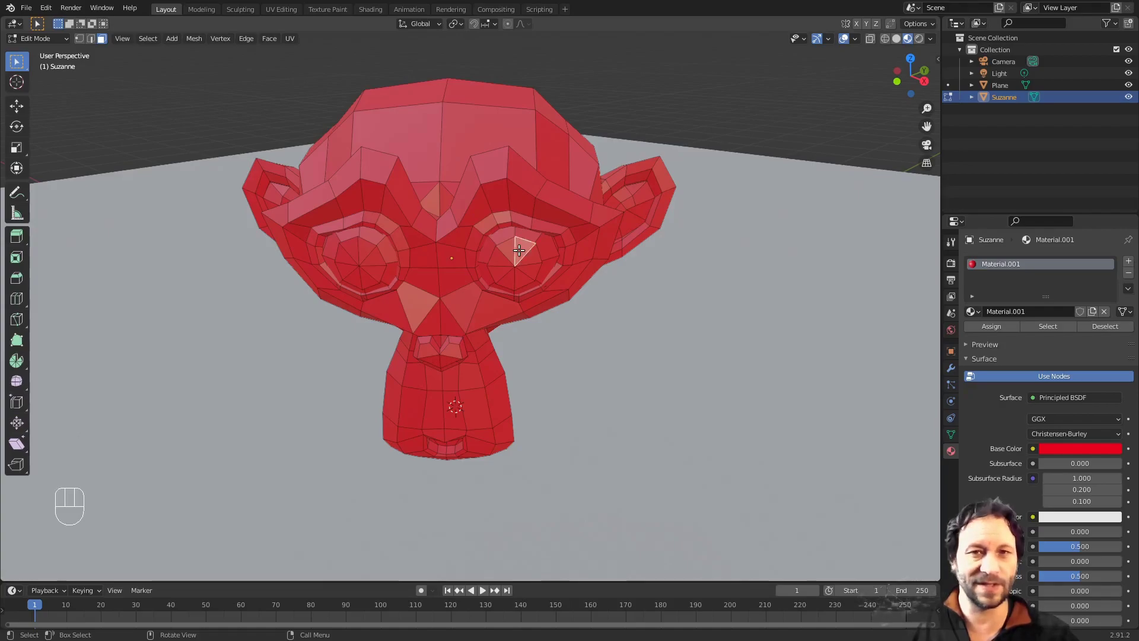
left_click(512, 244, "shift")
left_click(499, 254, "shift")
left_click(496, 267, "shift")
left_click(510, 279, "shift")
left_click(520, 279, "shift")
left_click(531, 273, "shift")
left_click(534, 263, "shift")
left_click(530, 254, "shift")
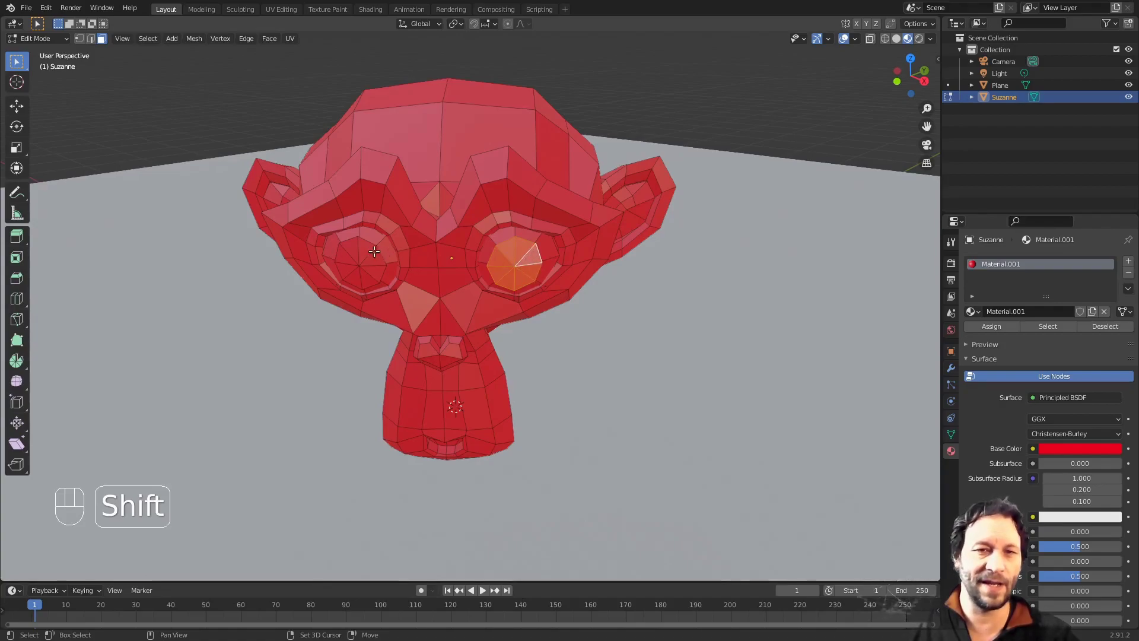
Add all the triangular faces at the centre of the monkey's right eye to the selection
left_click(370, 249, "shift")
left_click(359, 245, "shift")
left_click(351, 249, "shift")
left_click(346, 259, "shift")
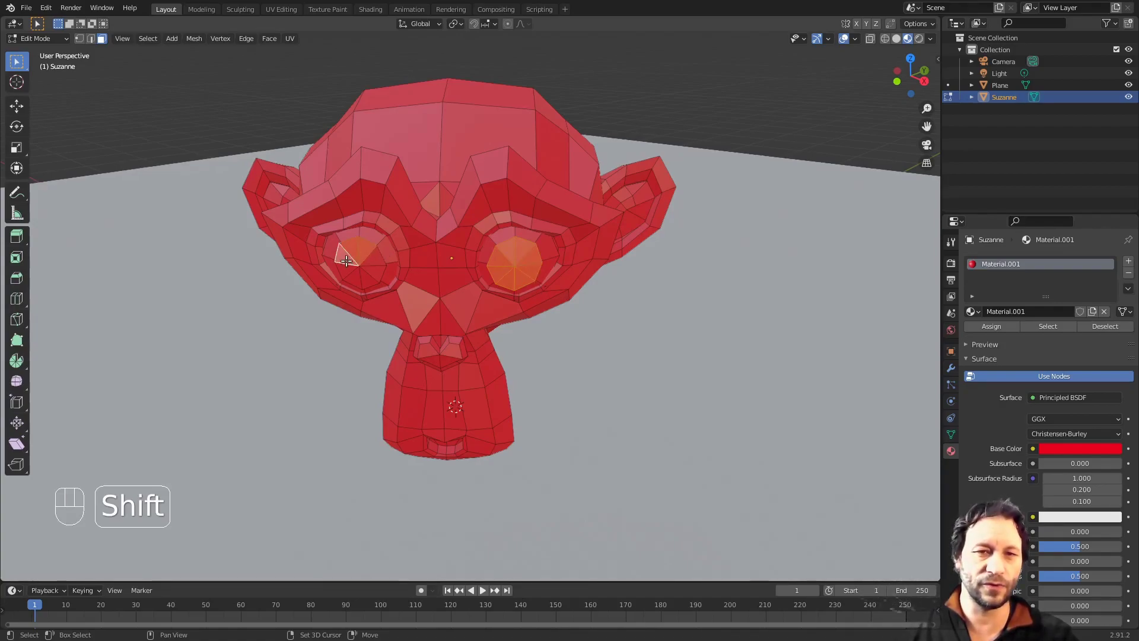
left_click(352, 274, "shift")
left_click(356, 280, "shift")
left_click(372, 279, "shift")
left_click(379, 265, "shift")
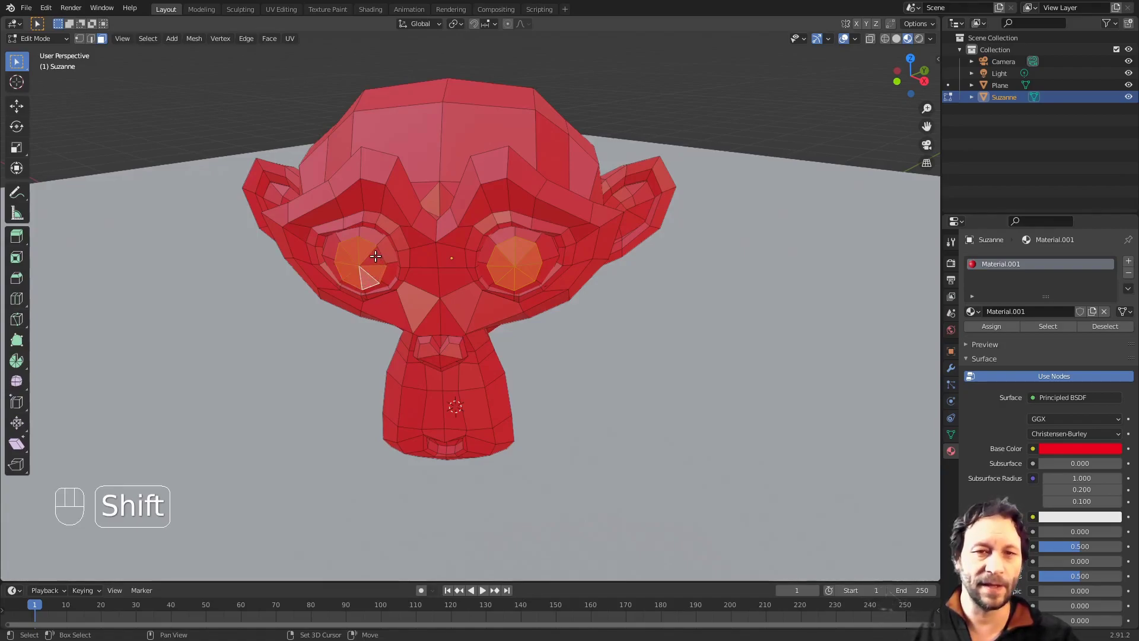
left_click(376, 256, "shift")
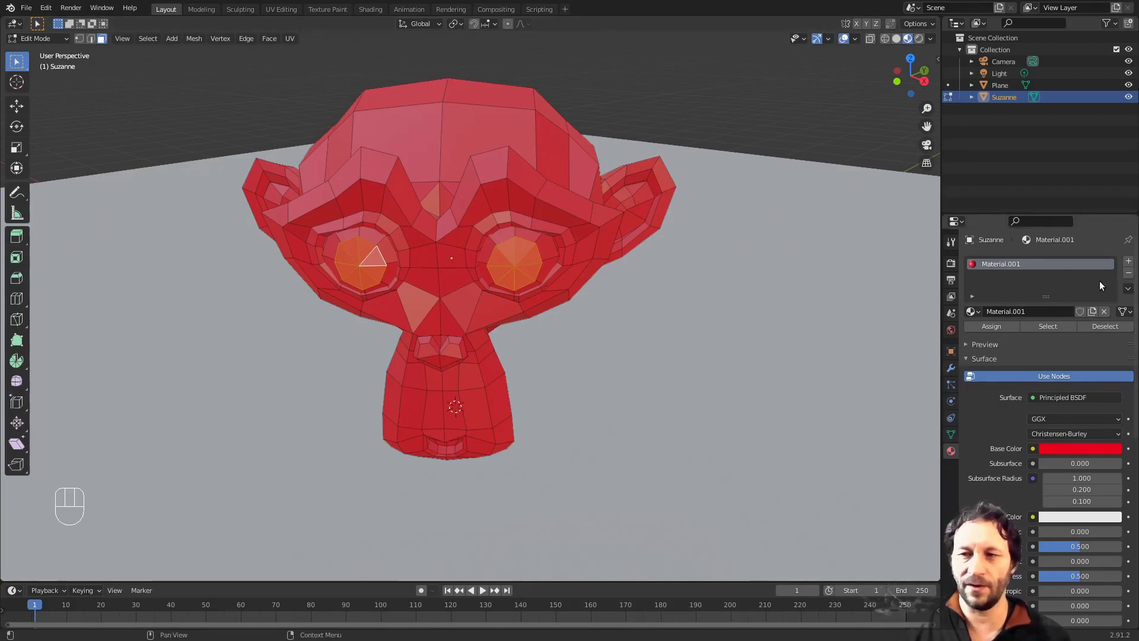
Add a second material slot to the monkey head and link the existing material named Material to it
left_click(1128, 261)
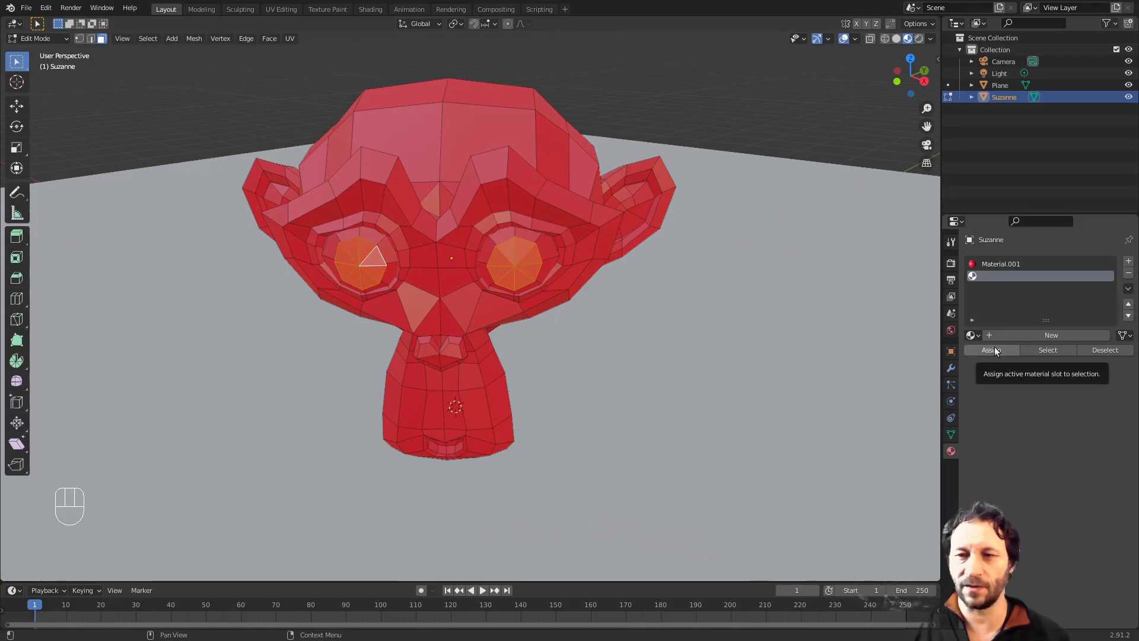
left_click(978, 334)
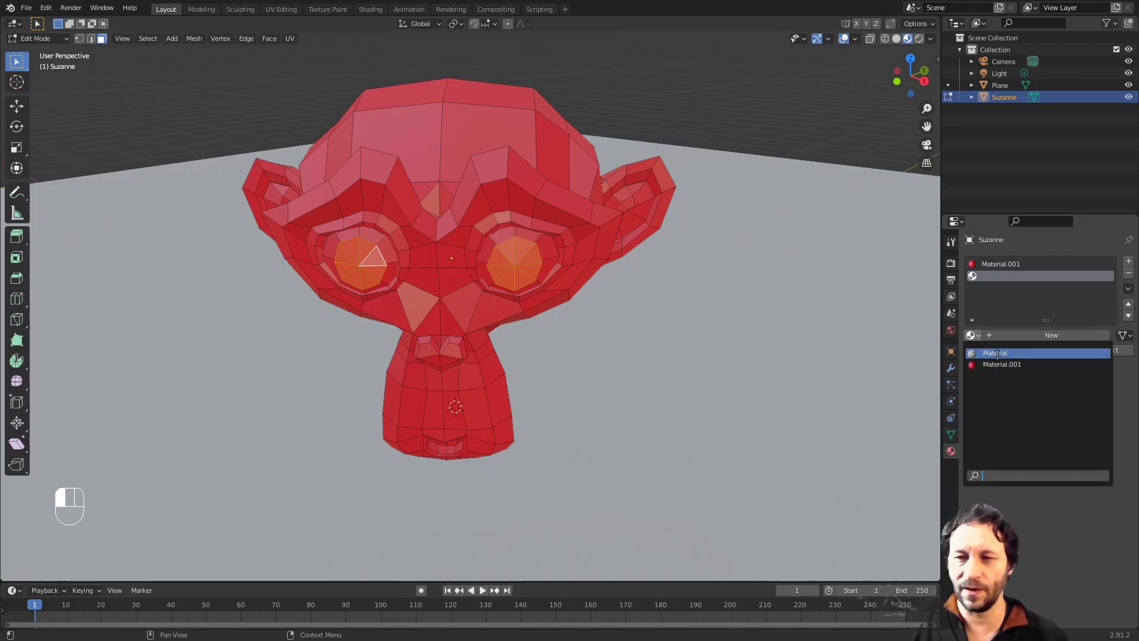
left_click(996, 354)
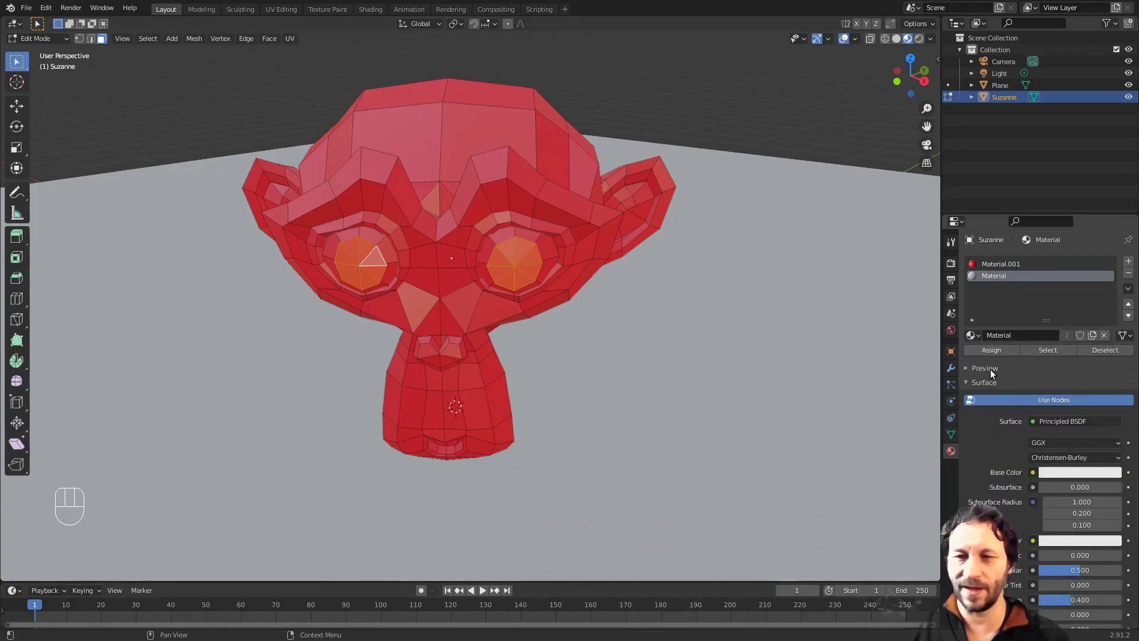
Set the base color of Material to black and assign it to the selected eye faces
left_click(1052, 472)
left_click_drag(1112, 310, 1112, 386)
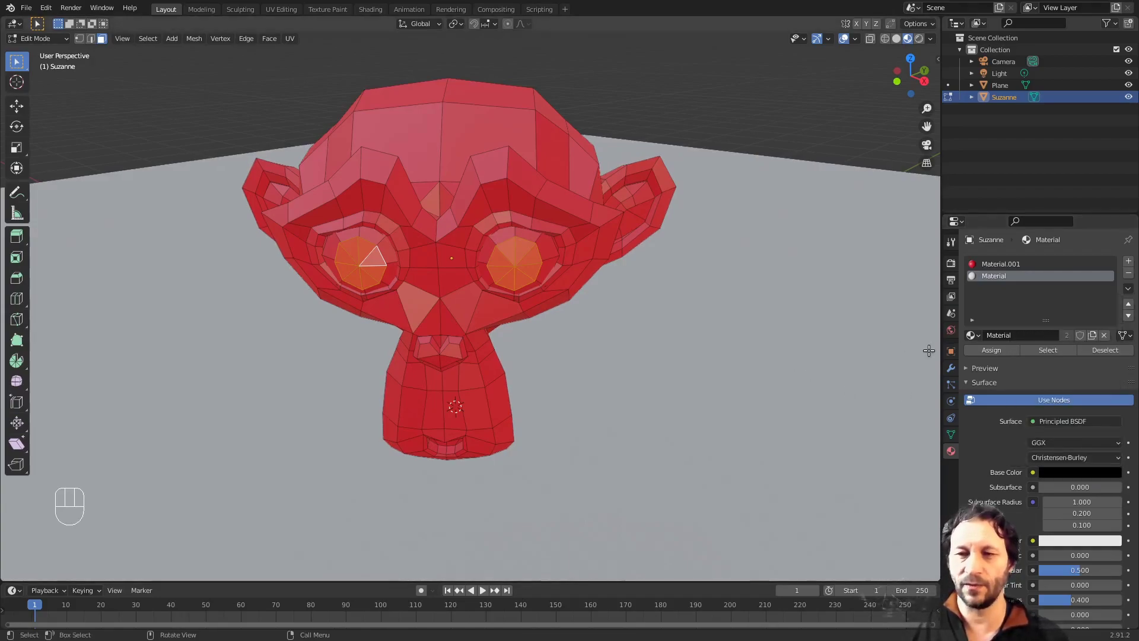
left_click(1008, 351)
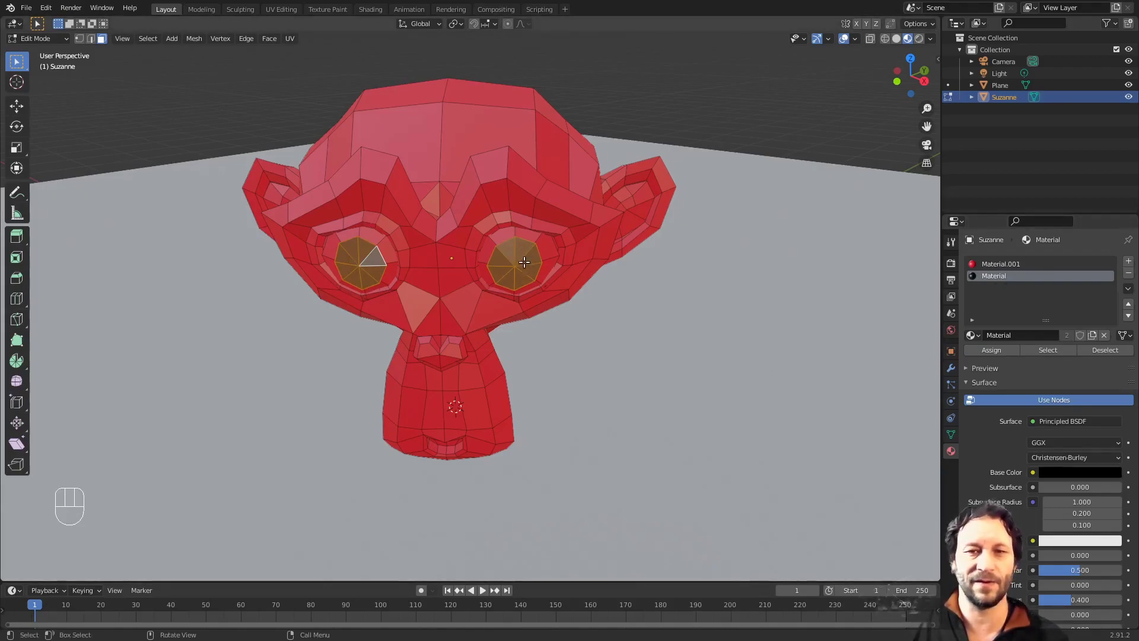
Replace the eye selection with a single large face on the monkey's forehead
middle_click_drag(529, 366, 569, 368)
scroll(613, 393, "down", 3)
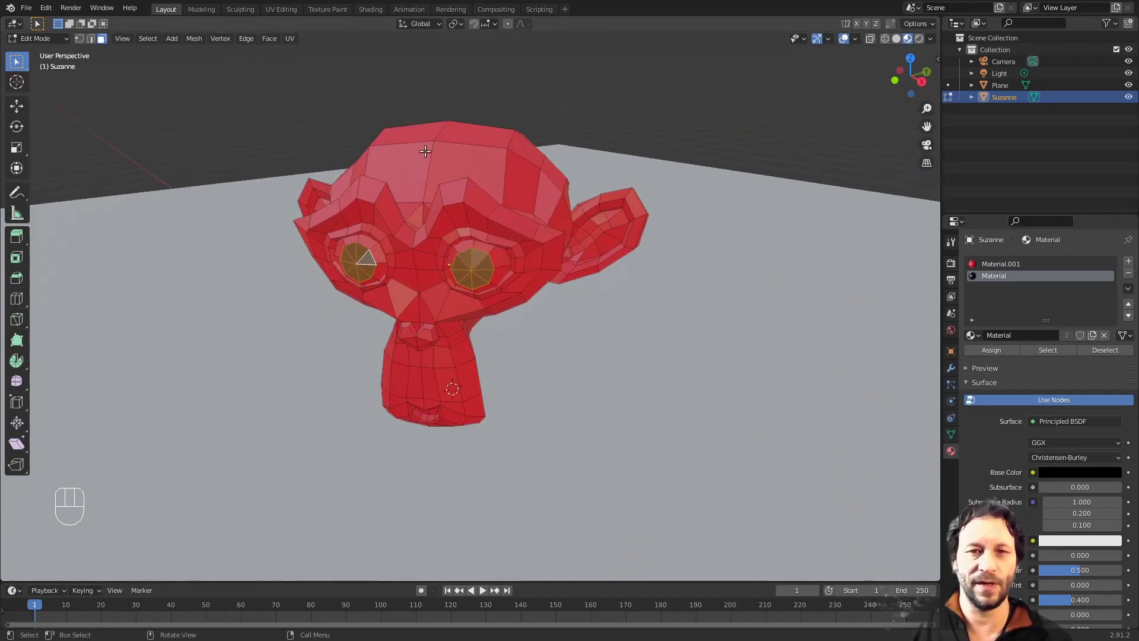
left_click(412, 164)
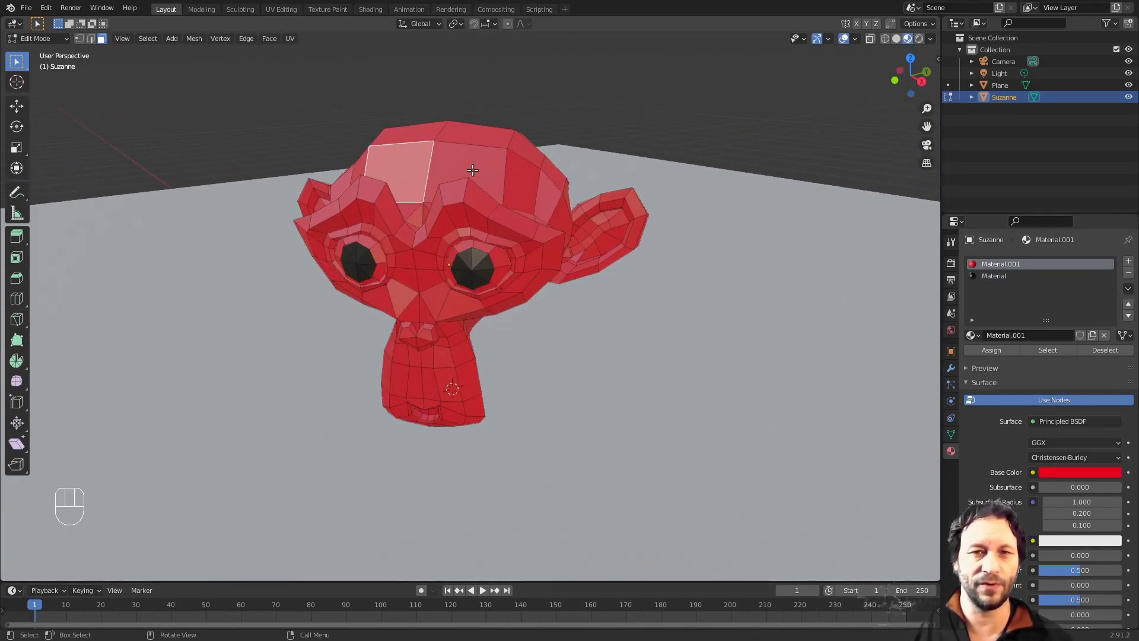
left_click(434, 196)
left_click(406, 259)
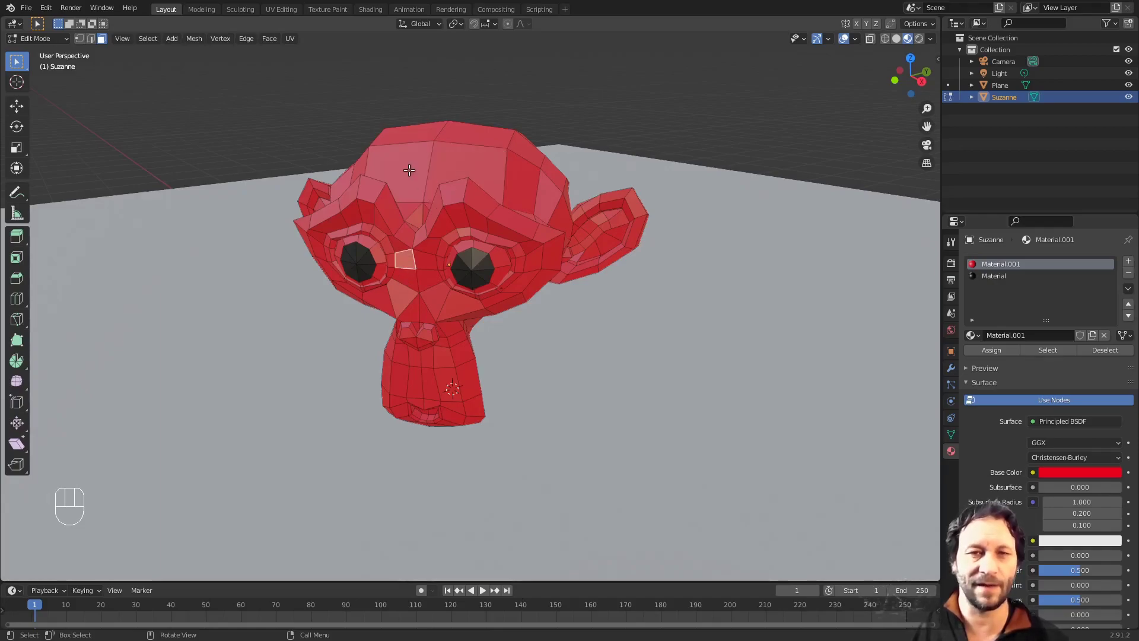
left_click(410, 170)
Examine the monkey head with its two materials, checking the eyes from several angles and distances
middle_click_drag(448, 394, 420, 313)
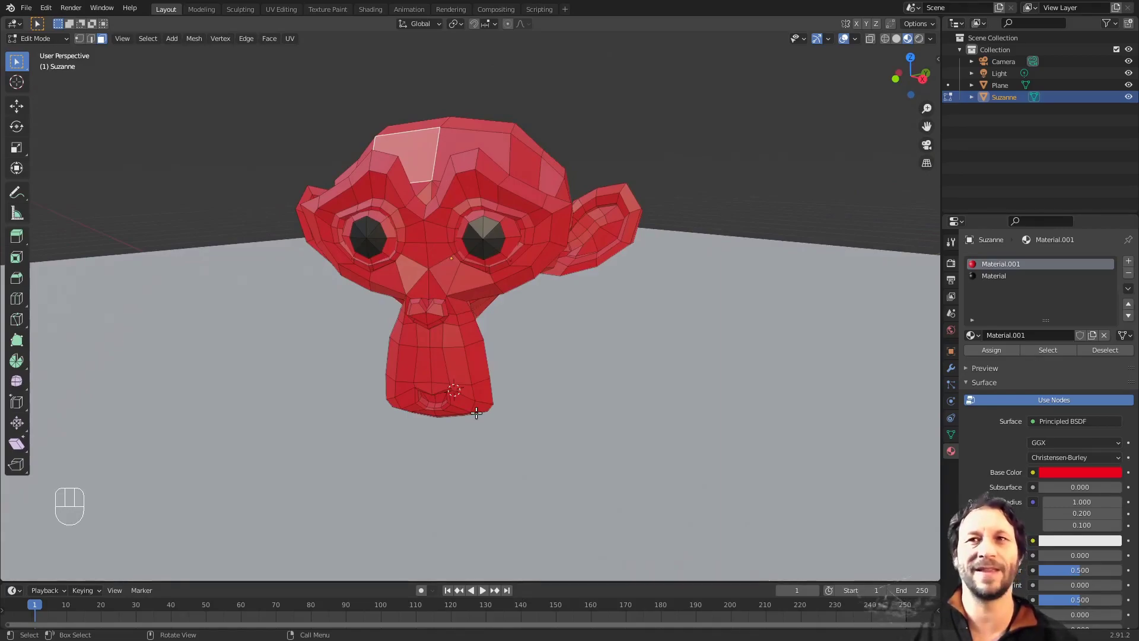
middle_click_drag(527, 408, 546, 407)
scroll(494, 340, "down", 2)
scroll(483, 346, "up", 2)
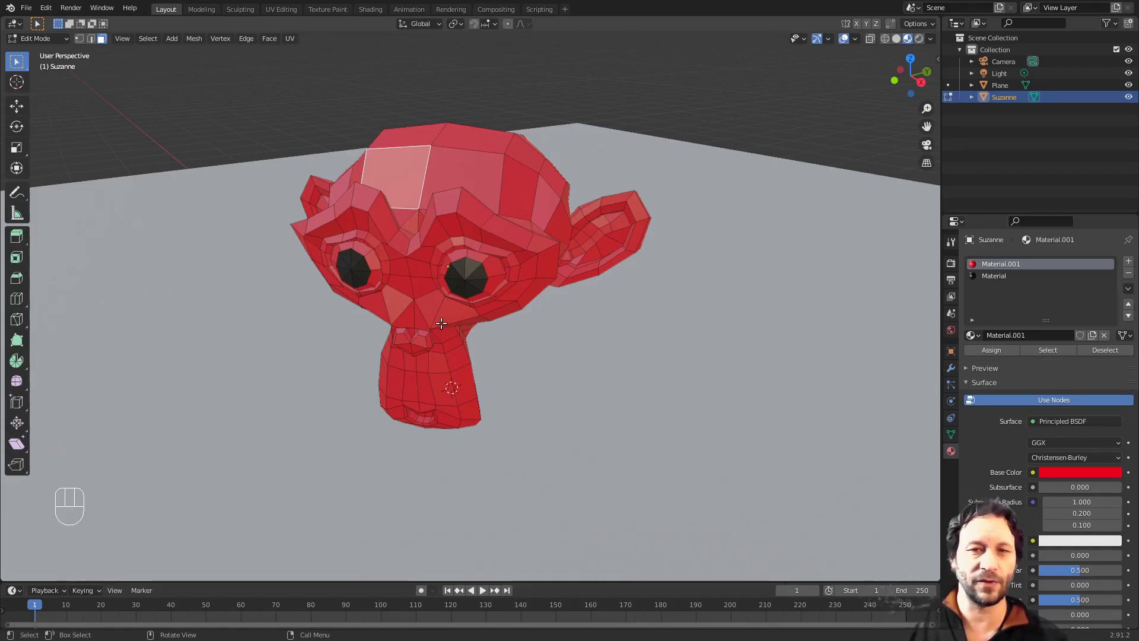
scroll(441, 322, "down", 2)
scroll(565, 379, "up", 1)
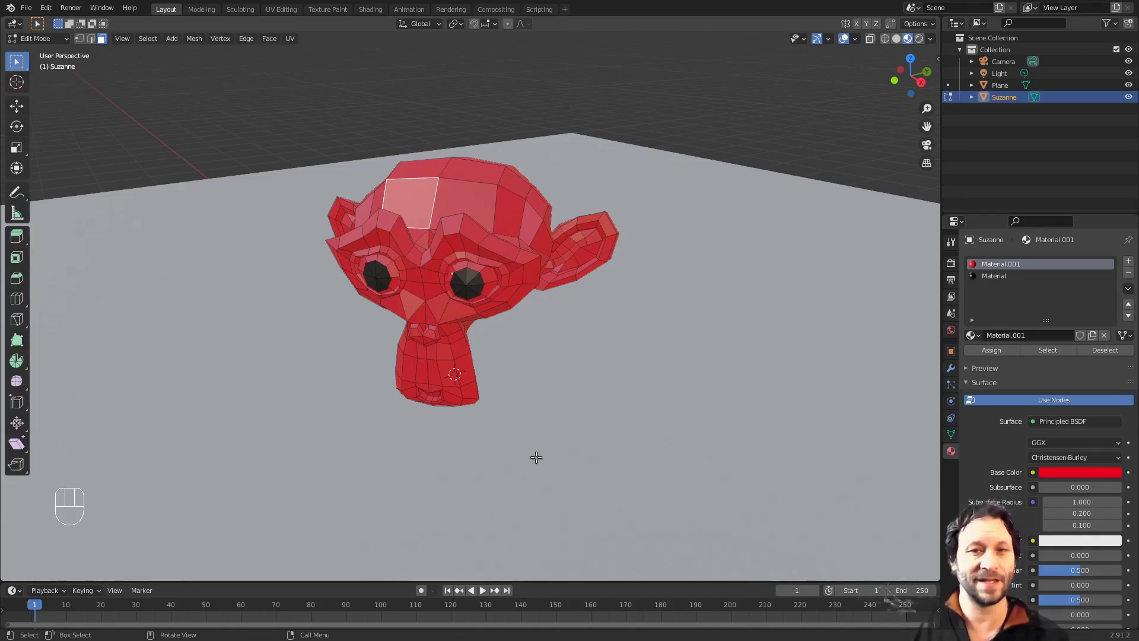
middle_click_drag(536, 384, 519, 382)
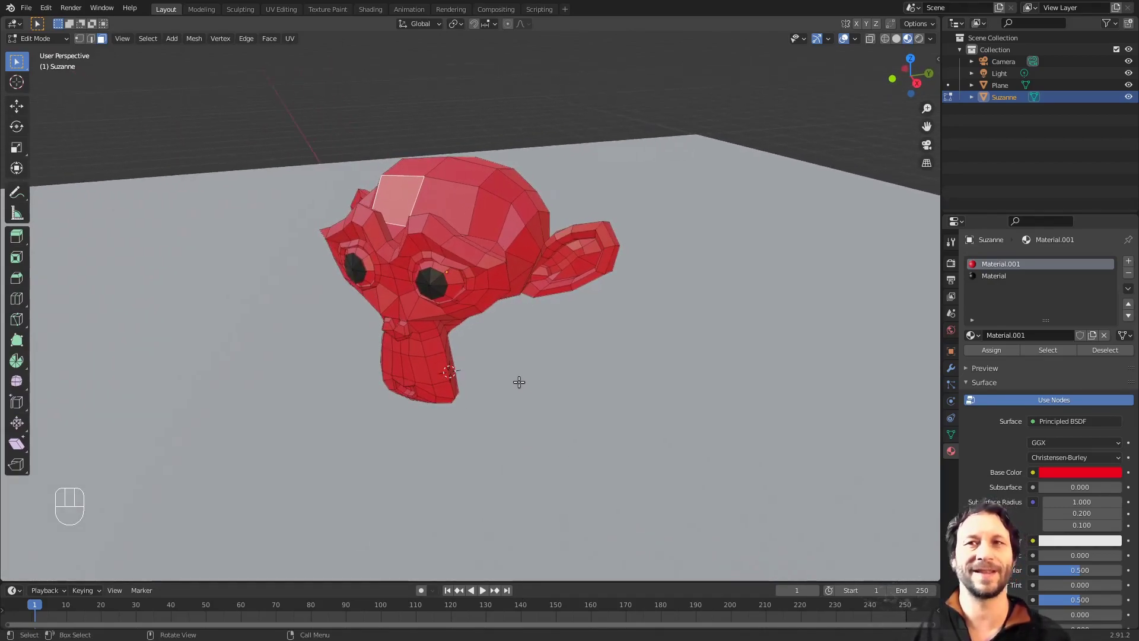